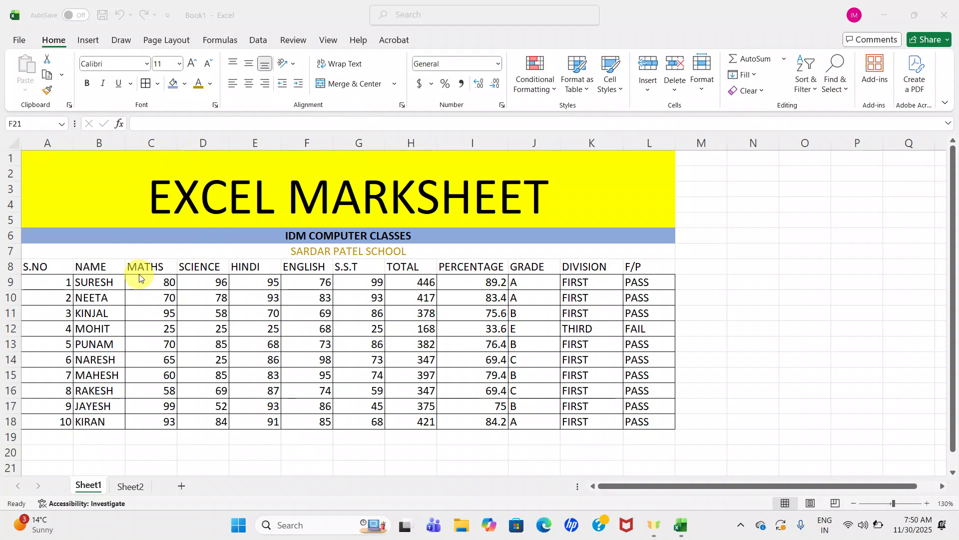
Enter the title EXCEL MARKSHEET in cell A1 of Sheet2
click(133, 492)
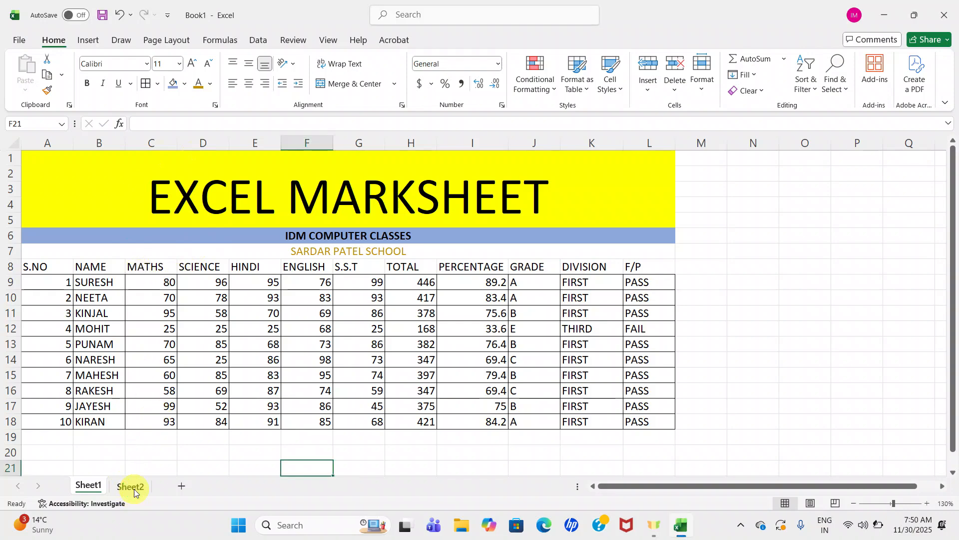
click(134, 492)
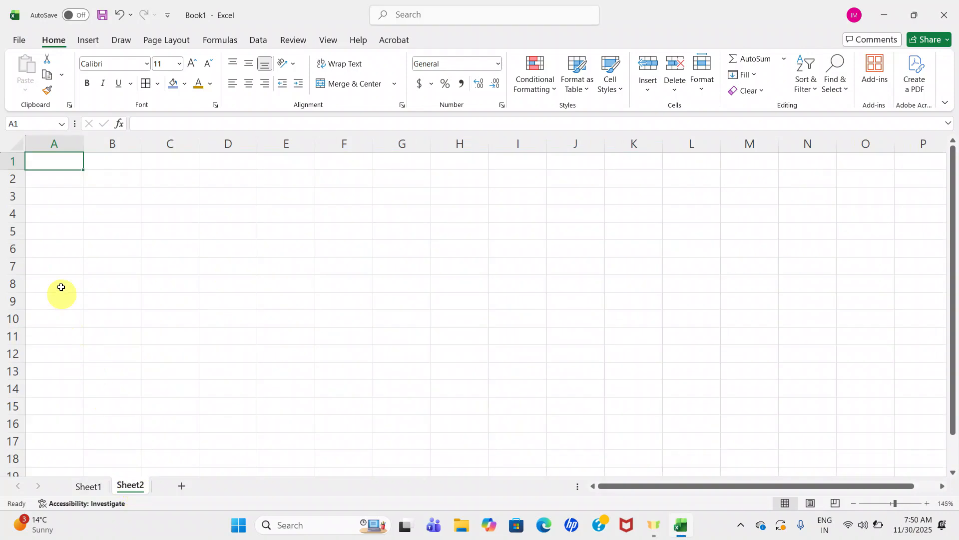
double_click(74, 159)
text(E)
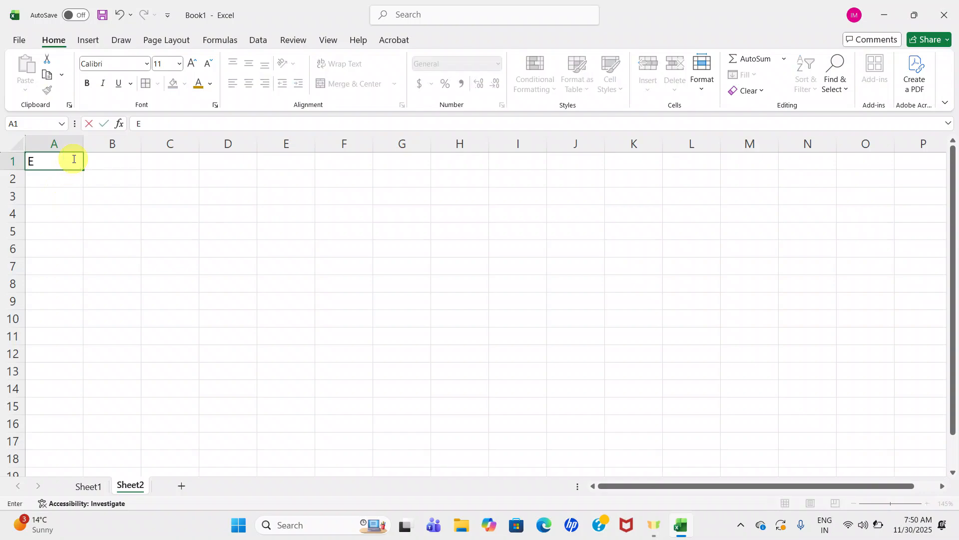
text(XCEL MARKSHEET)
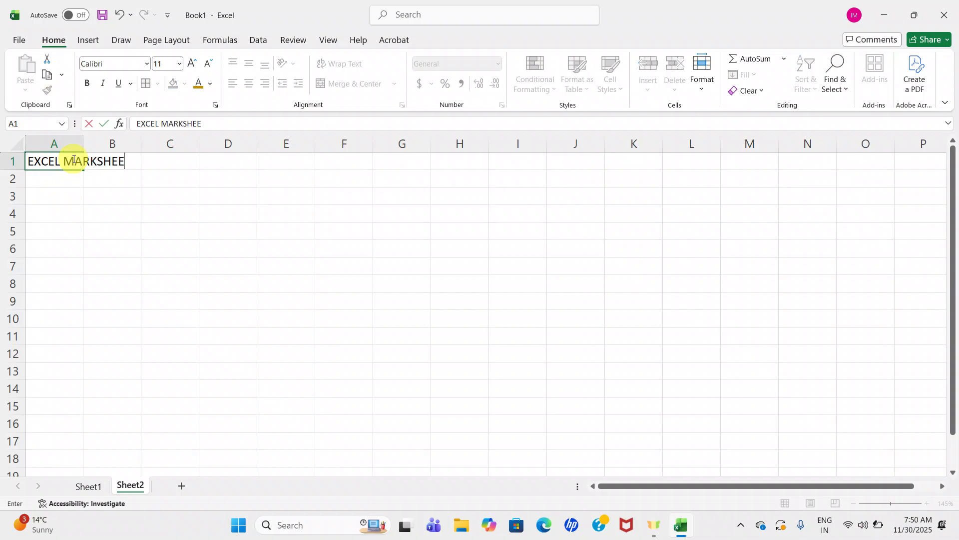
Merge and center the EXCEL MARKSHEET title across cells A1 to L1
click(133, 160)
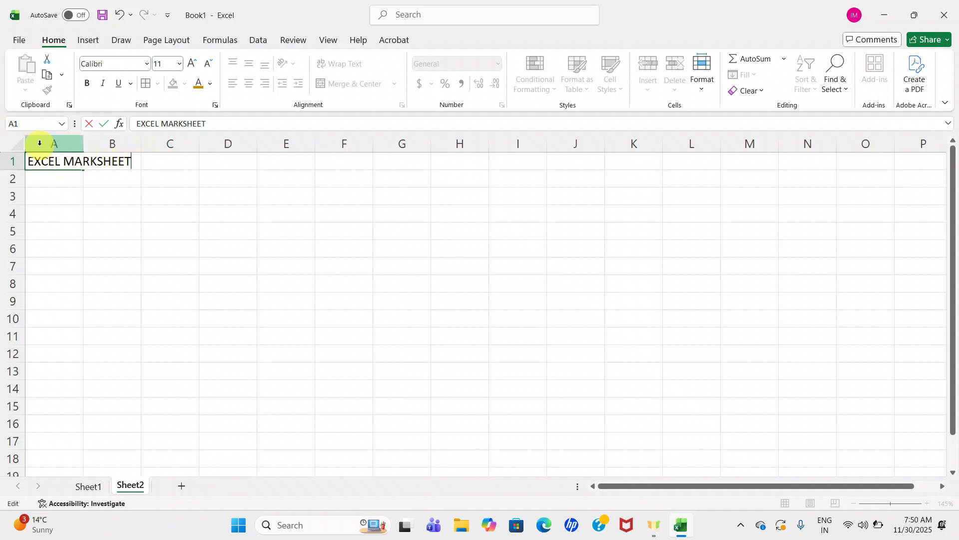
click(60, 165)
drag(61, 165, 178, 161)
click(177, 161)
drag(30, 159, 670, 163)
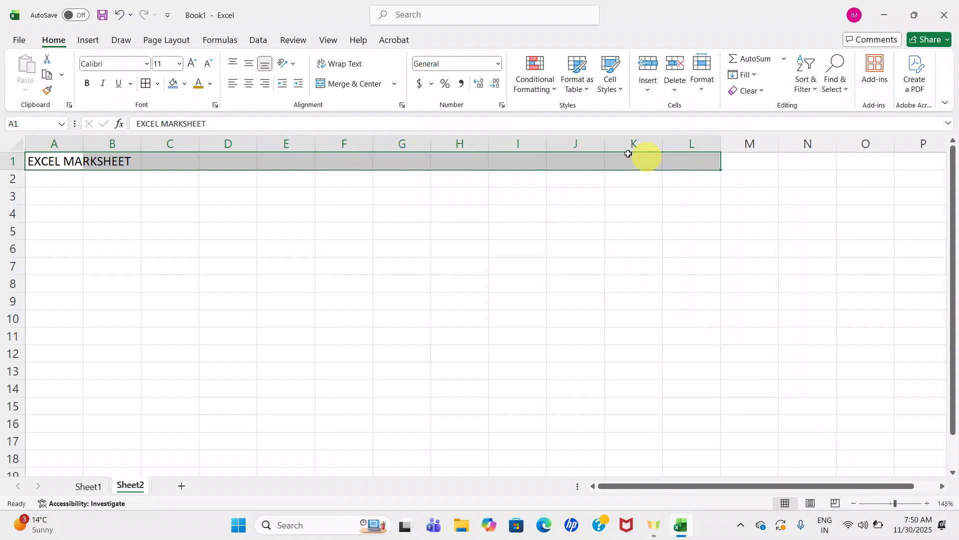
click(368, 88)
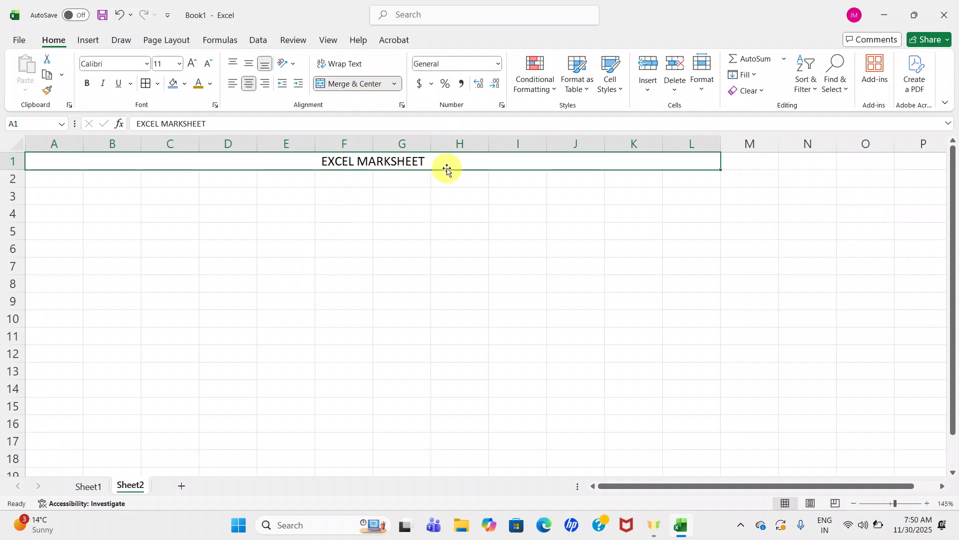
double_click(429, 161)
drag(428, 160, 327, 160)
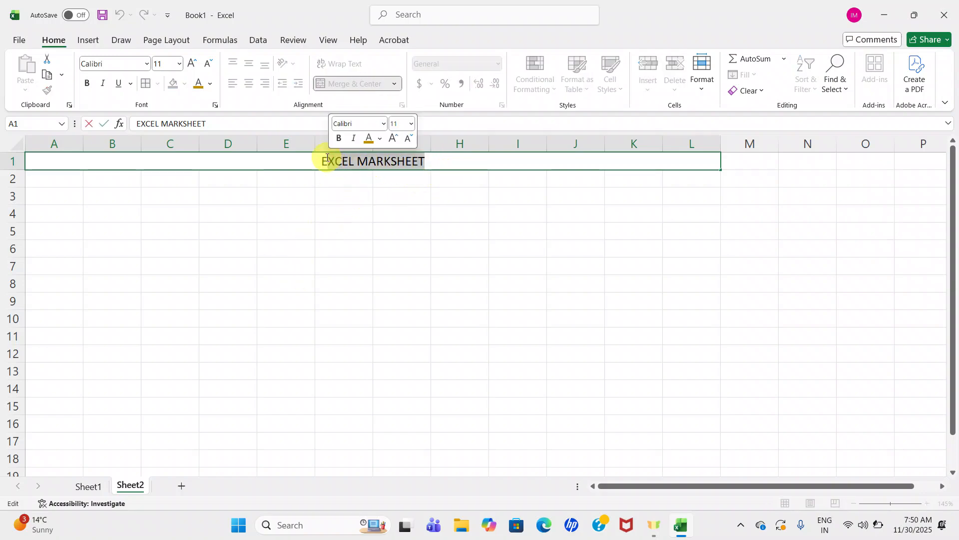
click(192, 64)
click(192, 64)
click(192, 63)
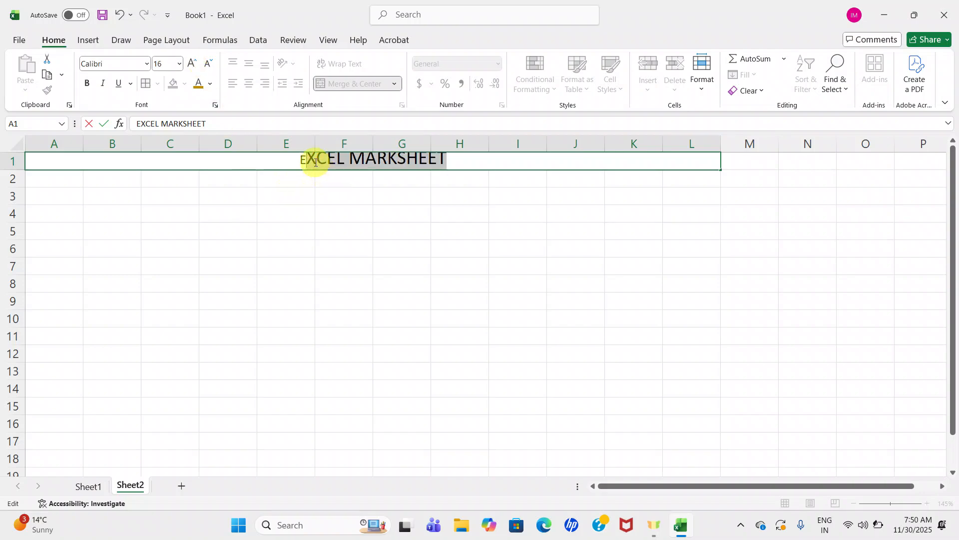
click(444, 145)
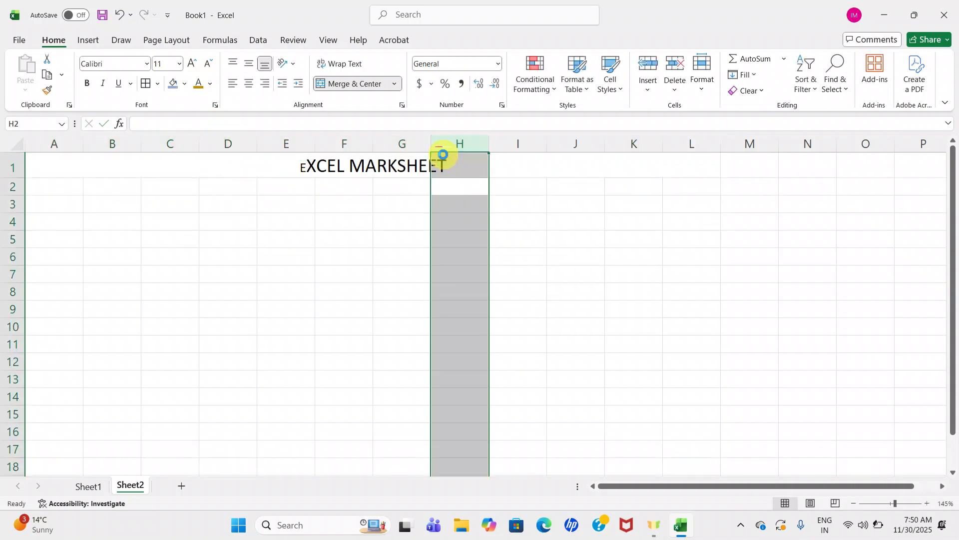
key(ctrl+z)
Enlarge the whole EXCEL MARKSHEET title text to font size 14
double_click(433, 160)
drag(434, 160, 318, 158)
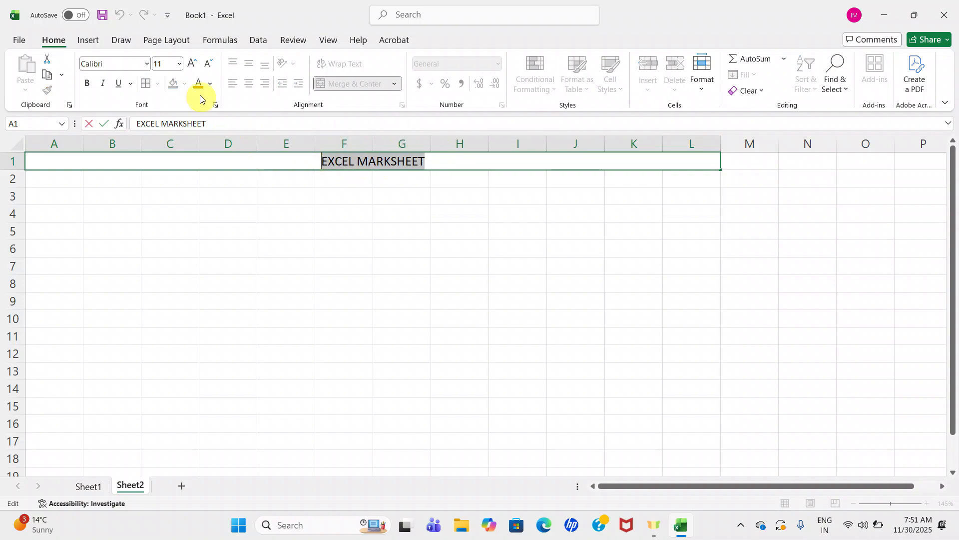
click(193, 62)
click(194, 63)
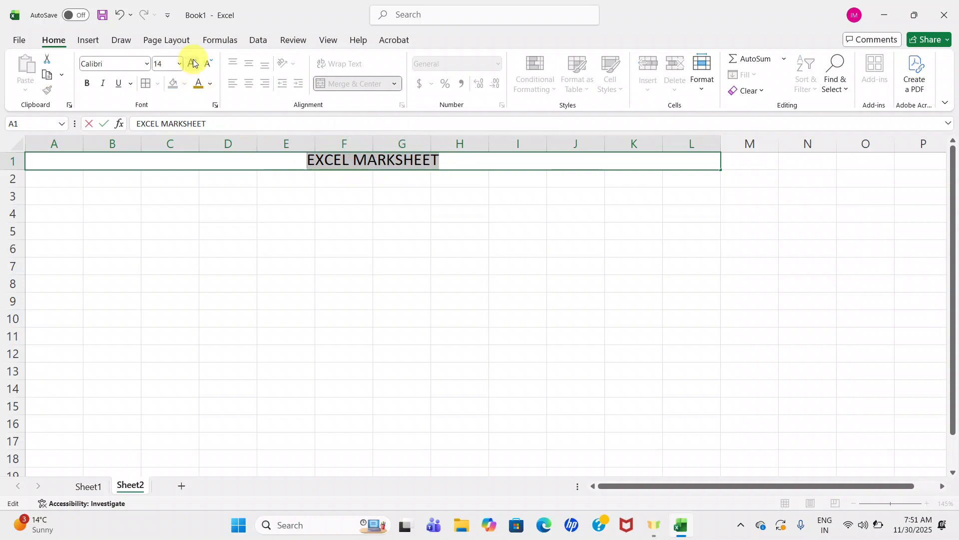
Increase the height of row 1 to about twice its size so the title has more room
click(18, 176)
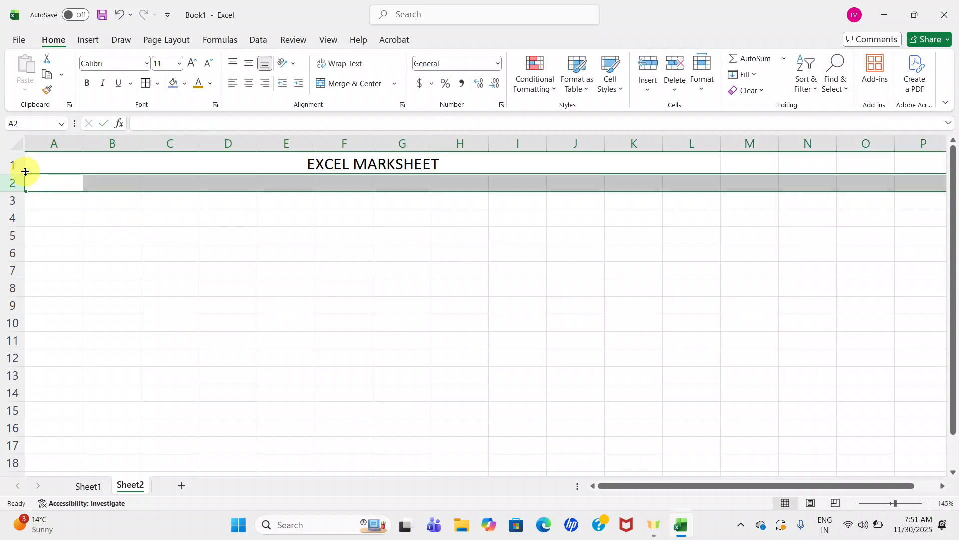
click(73, 166)
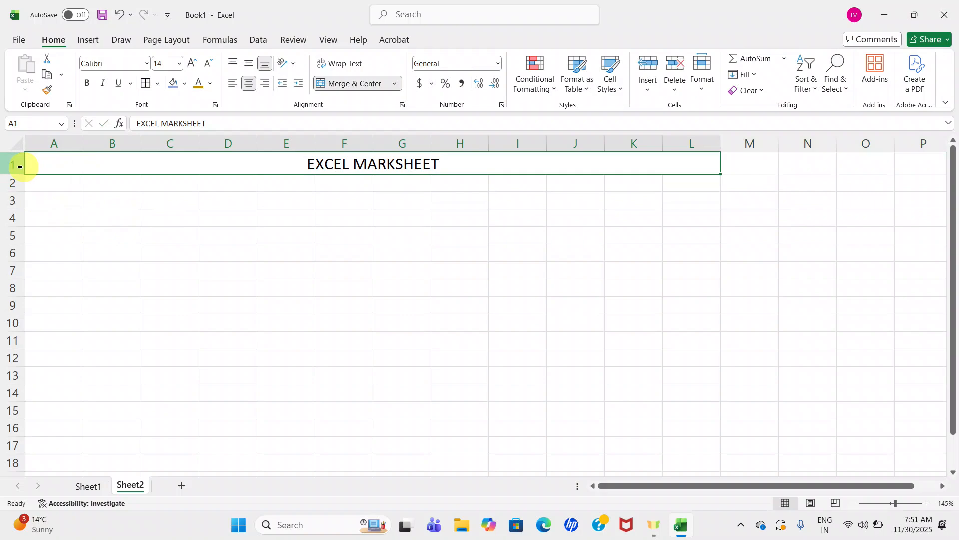
drag(20, 174, 18, 195)
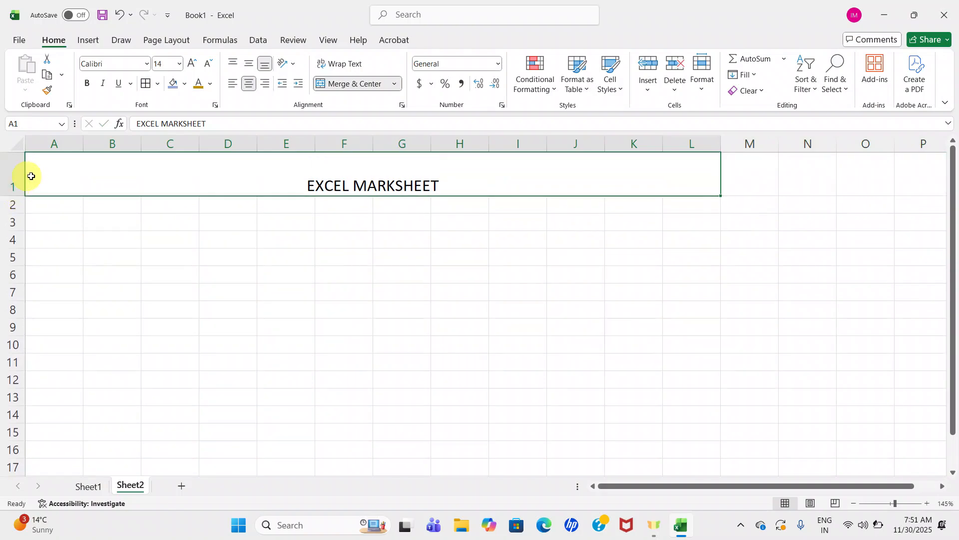
Enlarge the whole EXCEL MARKSHEET title text to font size 20
double_click(455, 186)
drag(455, 187, 300, 181)
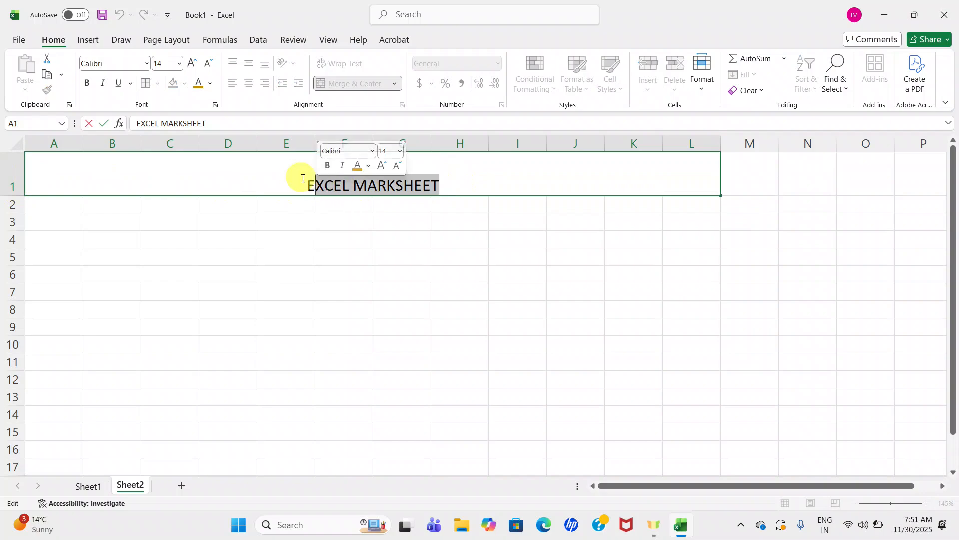
click(467, 183)
drag(468, 184, 303, 183)
click(193, 62)
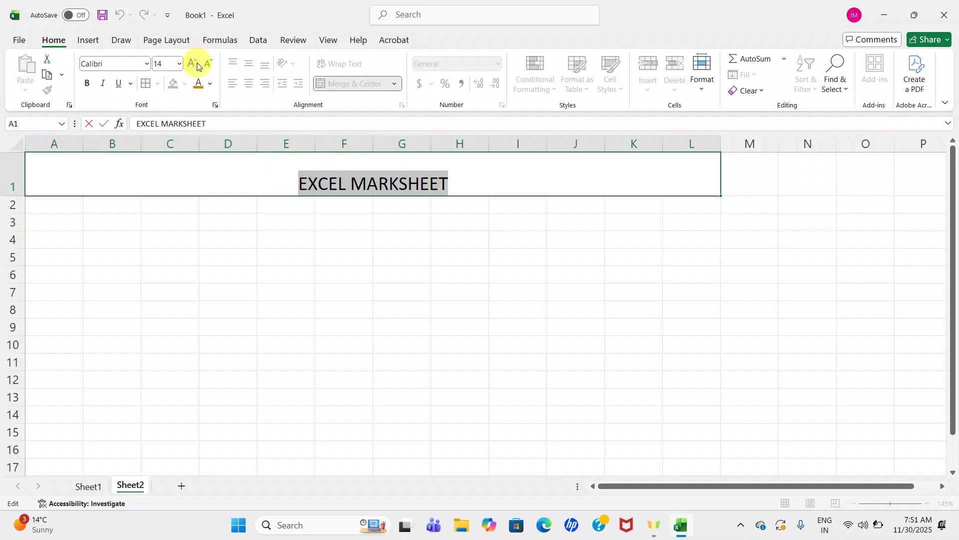
click(194, 63)
click(194, 63)
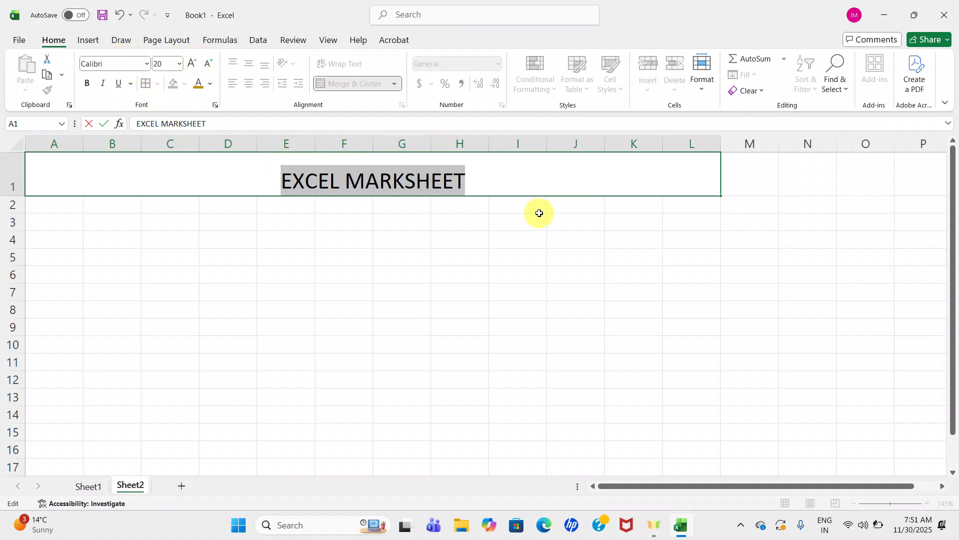
click(531, 189)
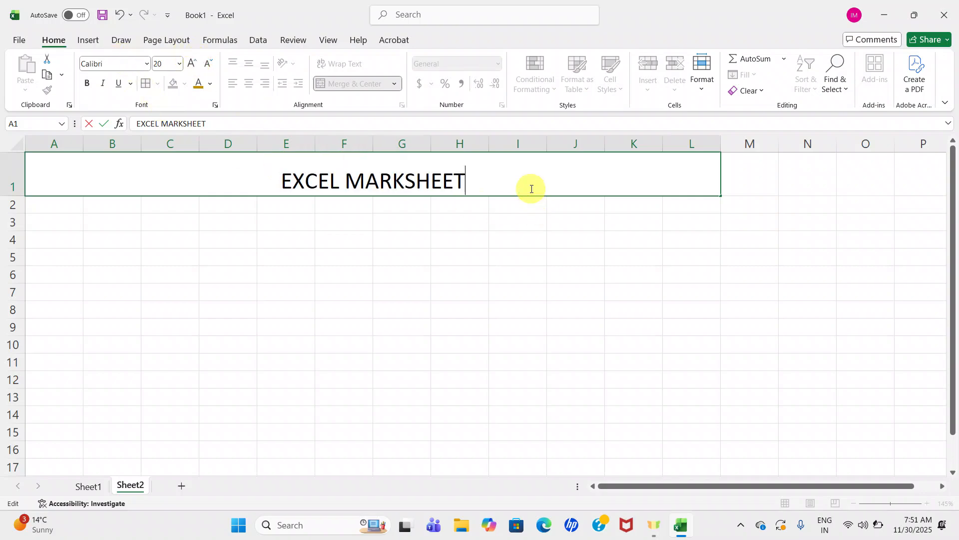
Merge and center cells A2 to L2 beneath the title
click(65, 207)
double_click(64, 207)
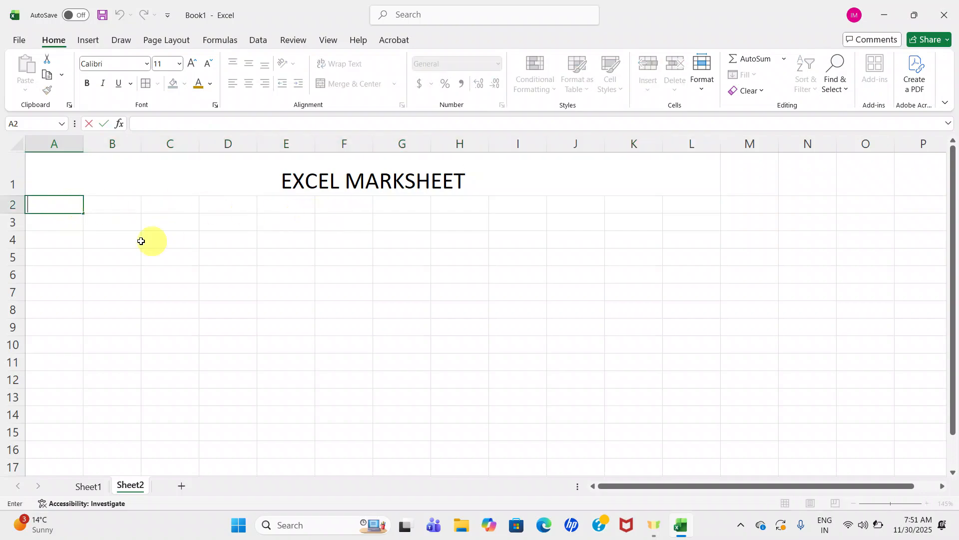
click(109, 207)
drag(64, 208, 691, 209)
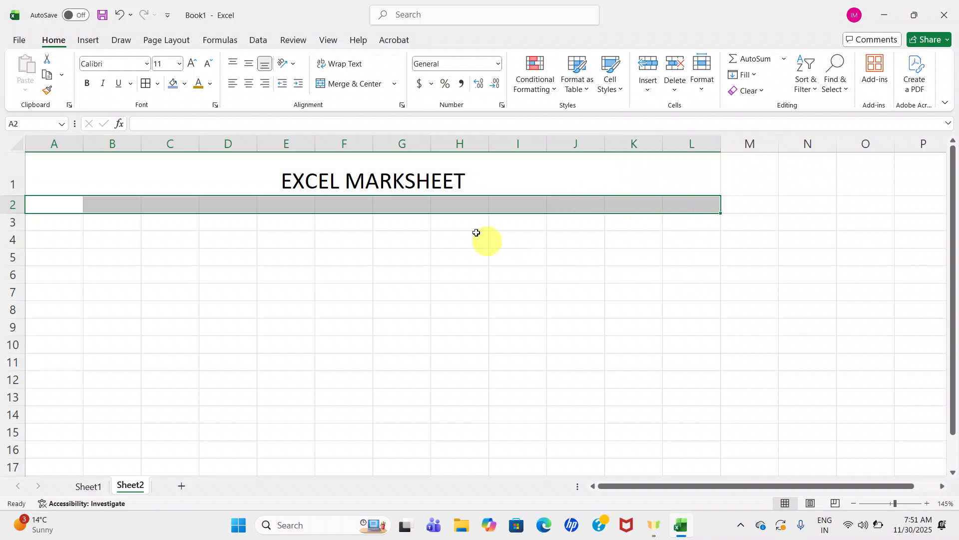
click(361, 85)
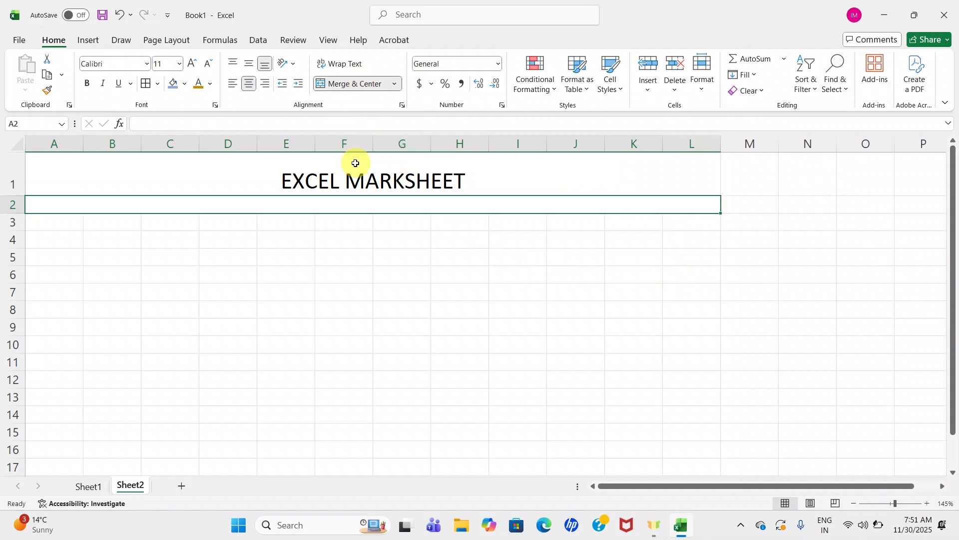
Enter the subtitle IDM COMPUTER CLASS in the merged row 2 cell
double_click(303, 206)
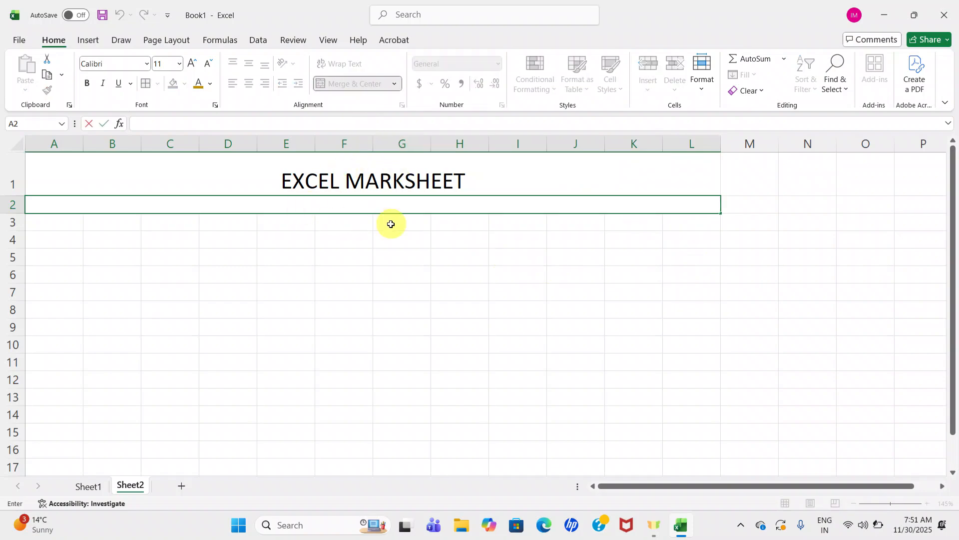
text(IDM)
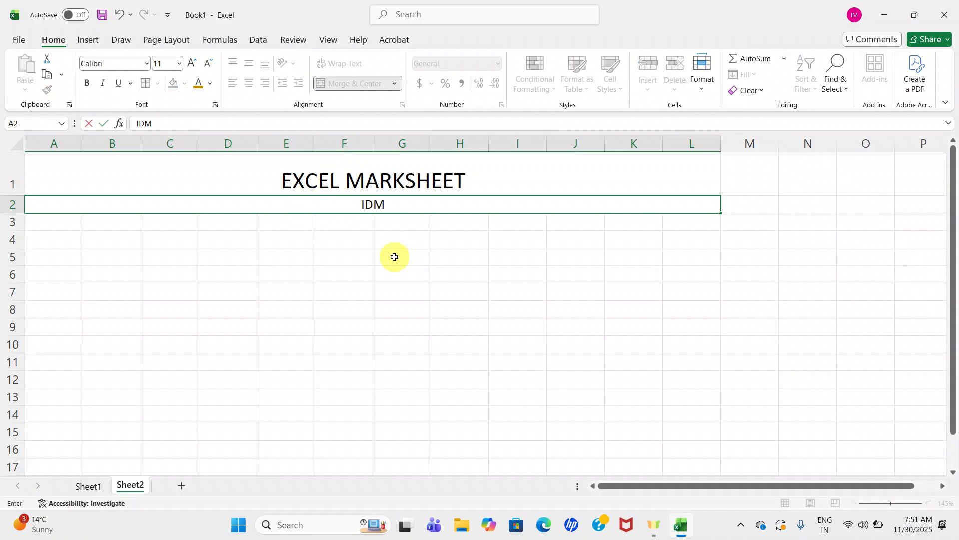
text( COMP)
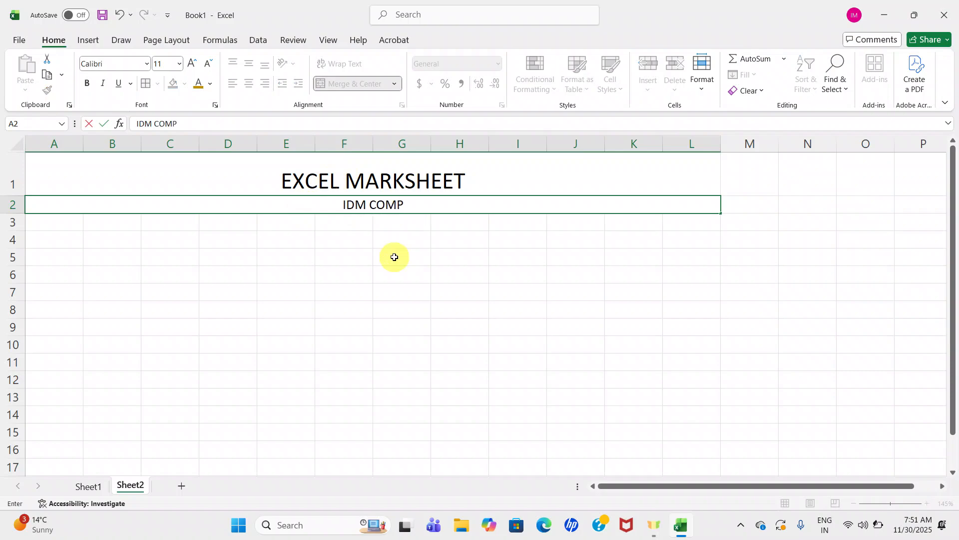
text(UTER CLASS)
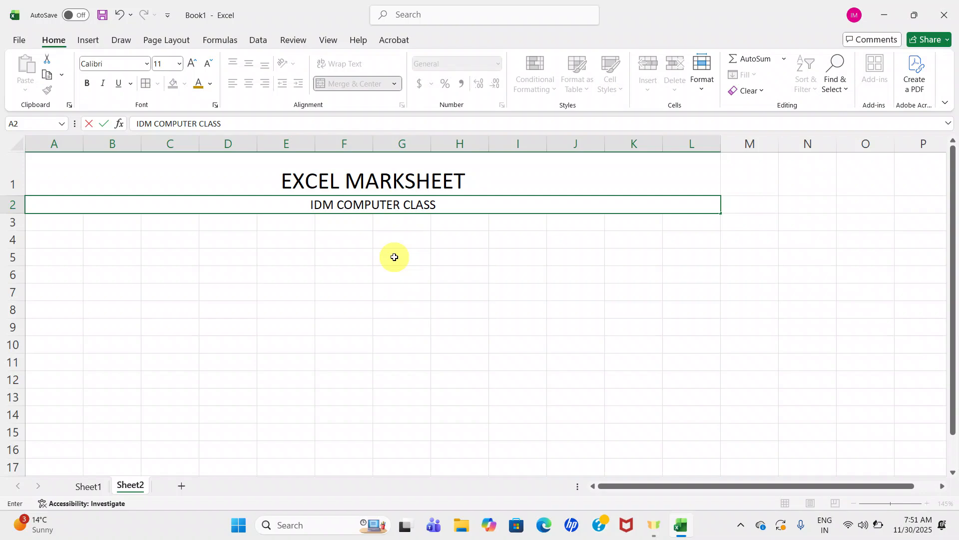
key(Tab)
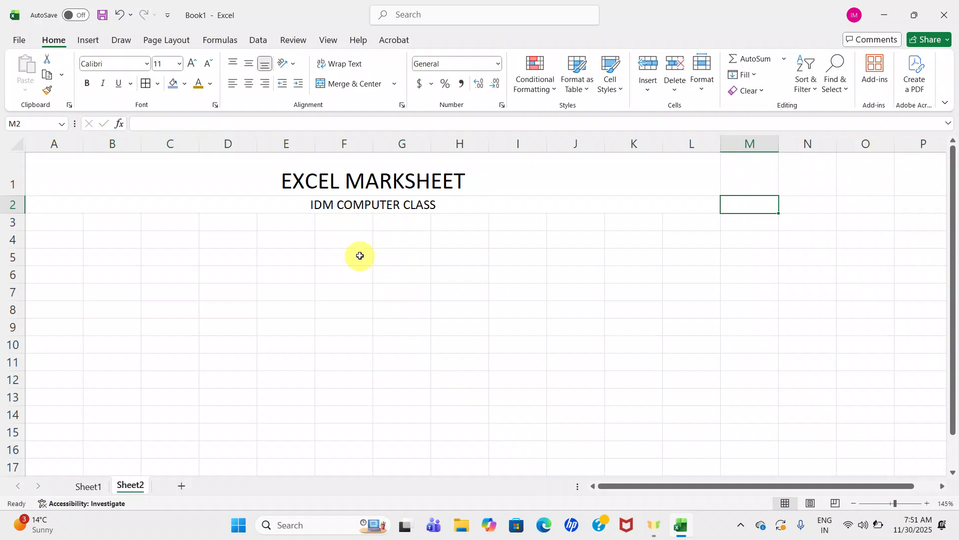
Merge and center cells A3 to L3 beneath the subtitle
click(69, 220)
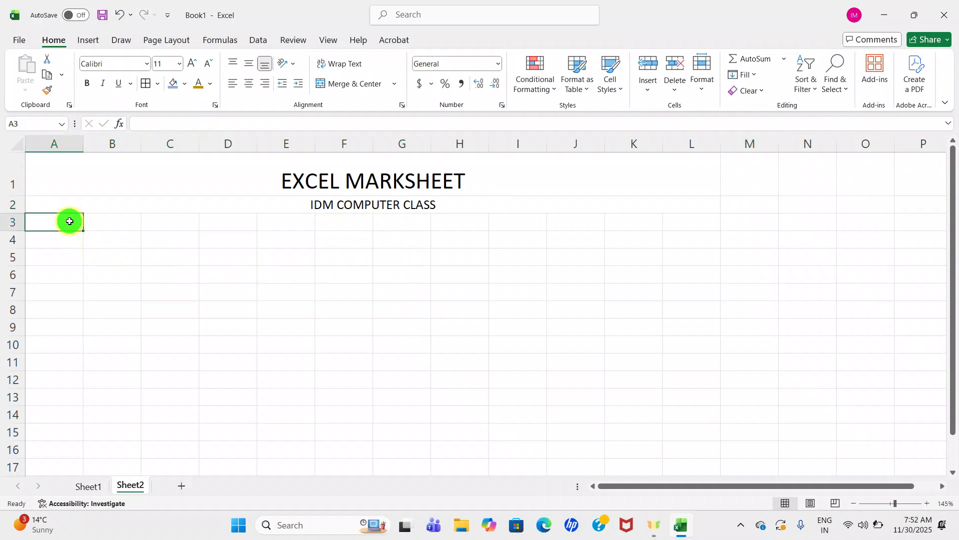
drag(72, 217, 671, 222)
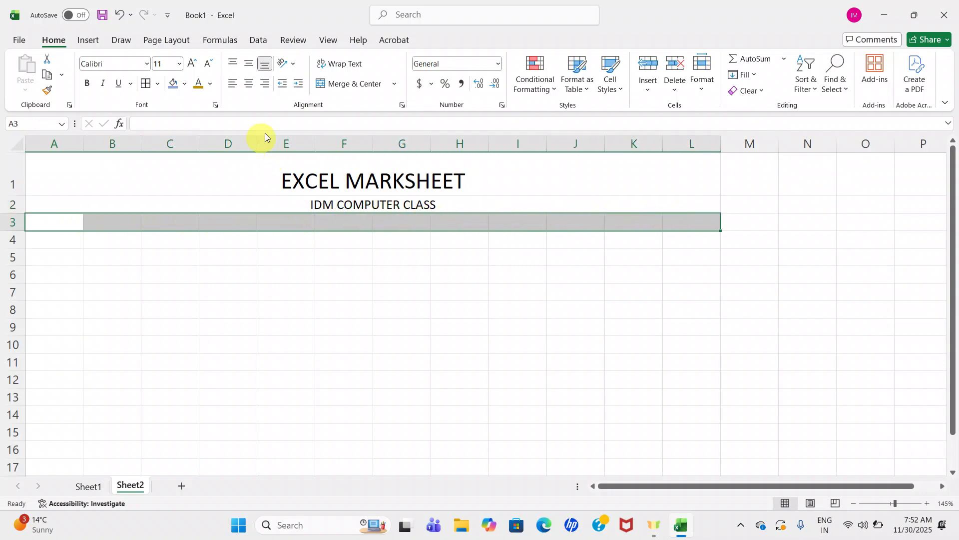
click(349, 82)
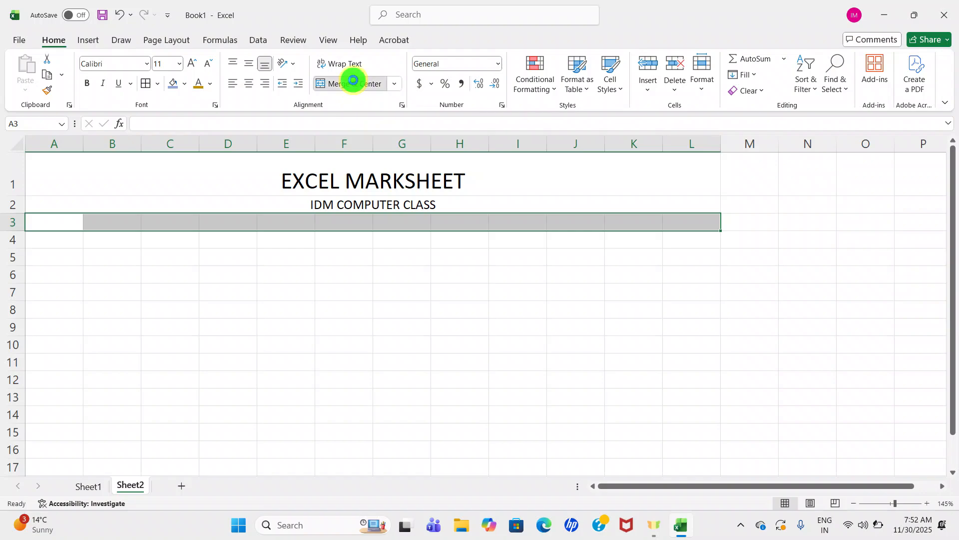
Enter the school name SARDAR PATEL SCHOOL in the merged row 3 cell
double_click(321, 221)
text(SARDAR PATEL SCHHOL)
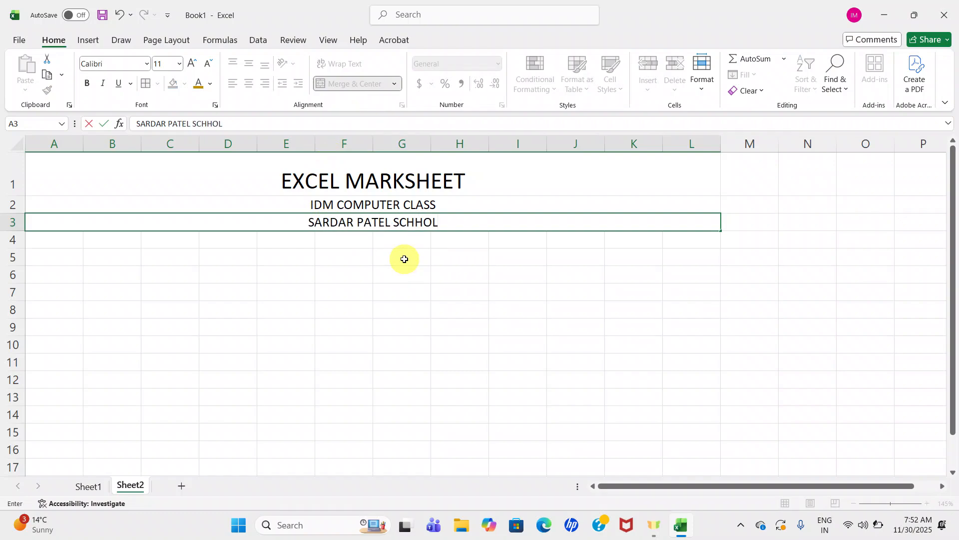
key(BackSpace)
key(BackSpace)
key(BackSpace)
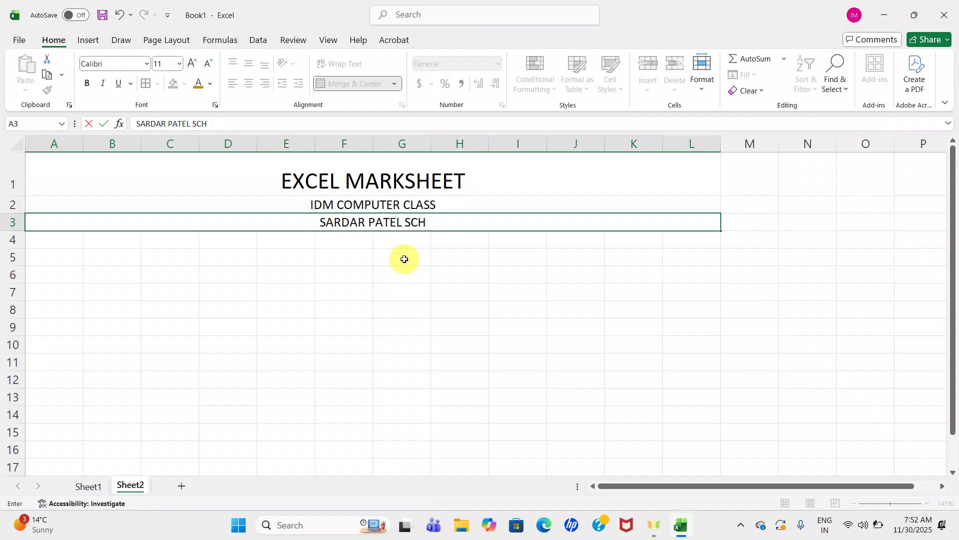
text(OOL)
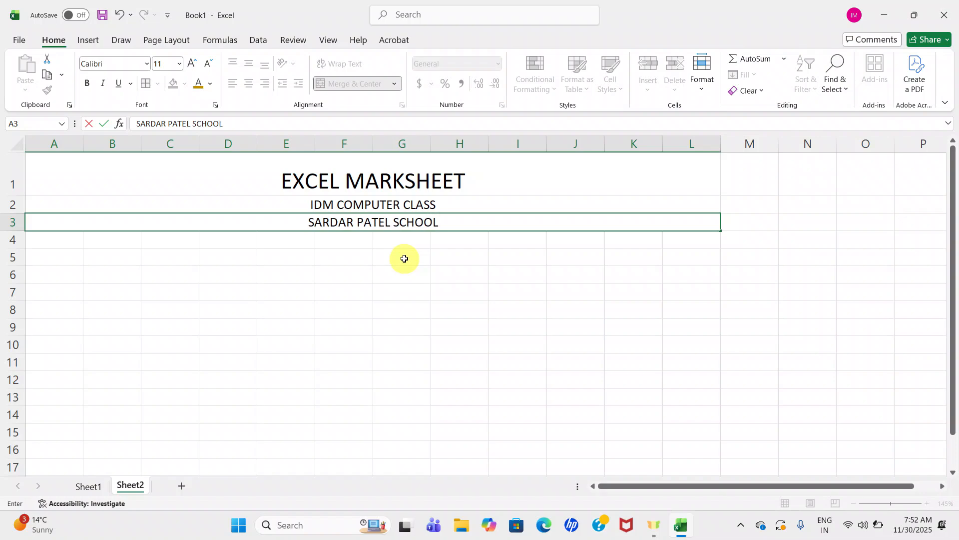
Enter the column headings S.NO, MATHS and SCIENCE in cells A4 to C4
click(65, 242)
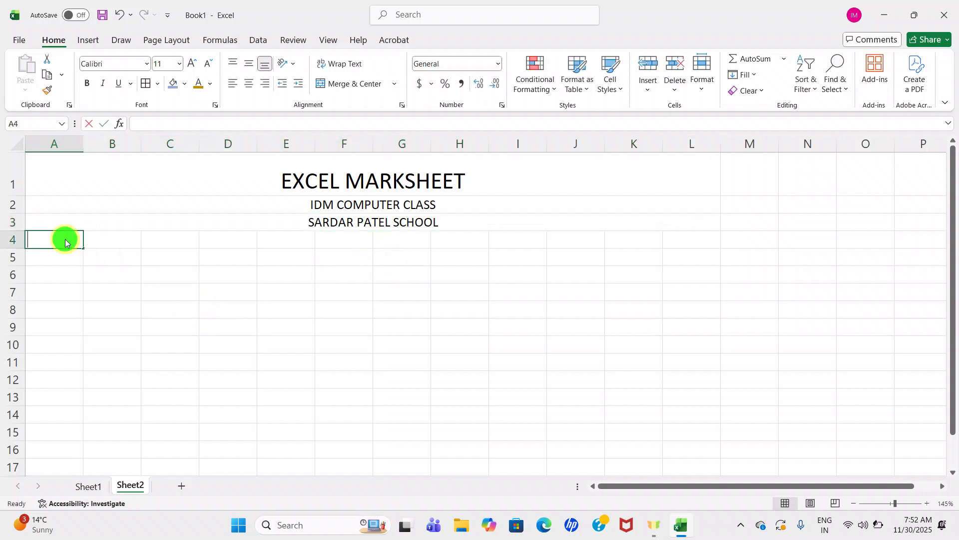
text(S)
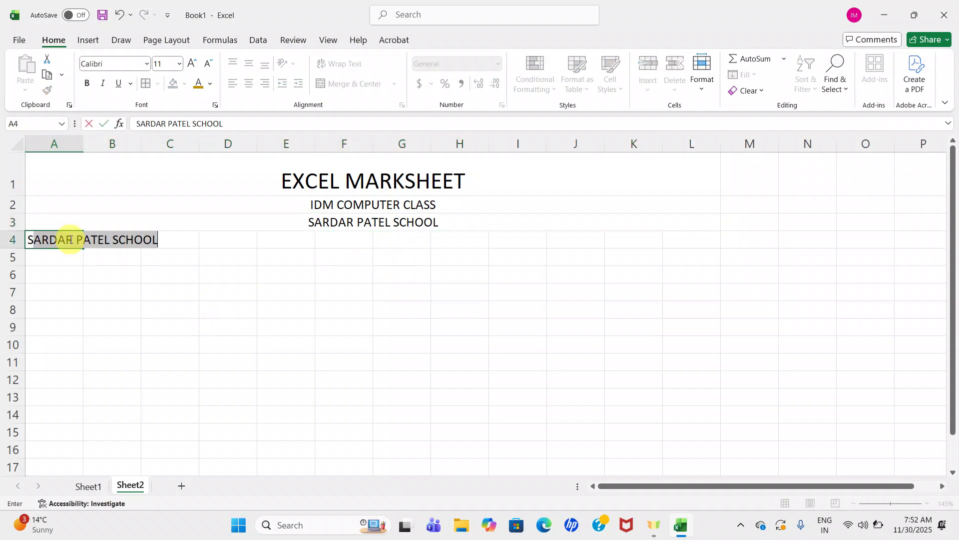
text(.NO)
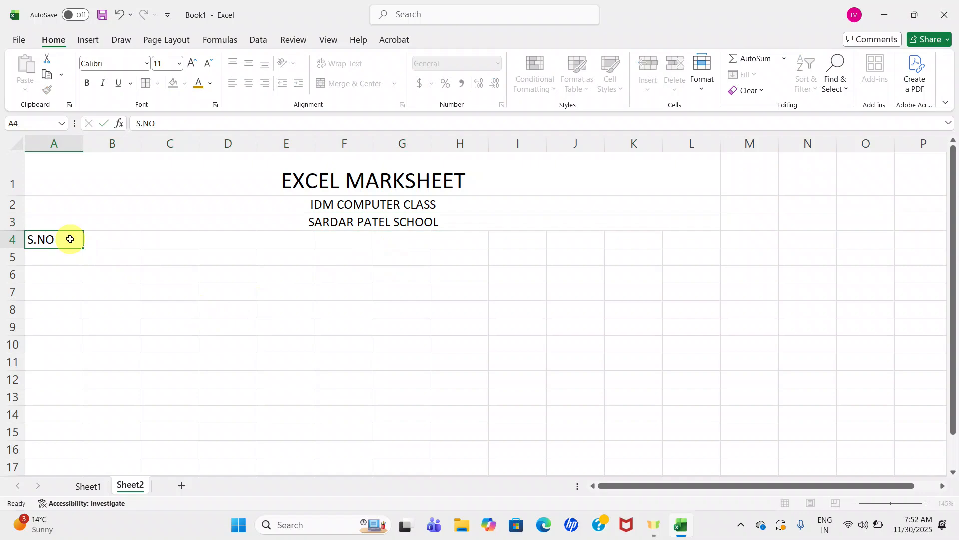
key(Tab)
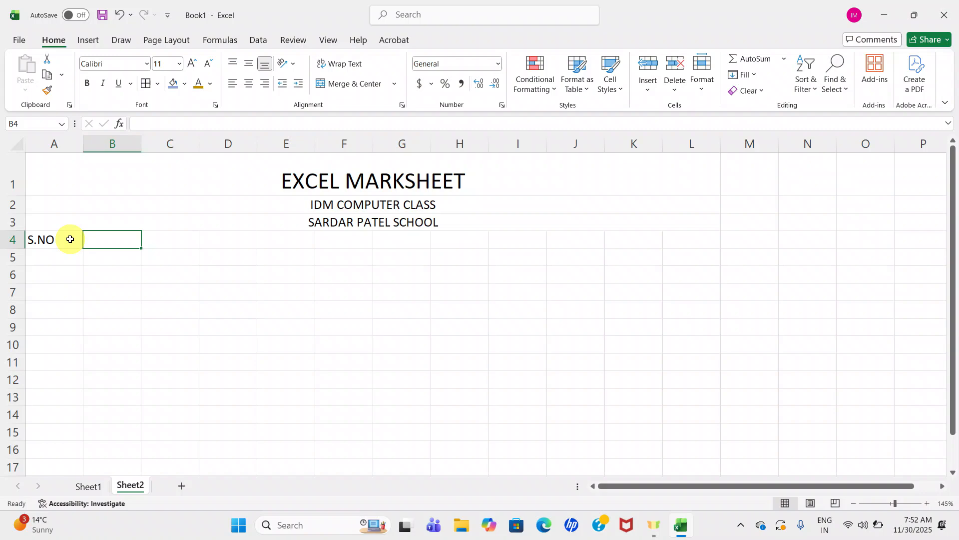
text(MATHS)
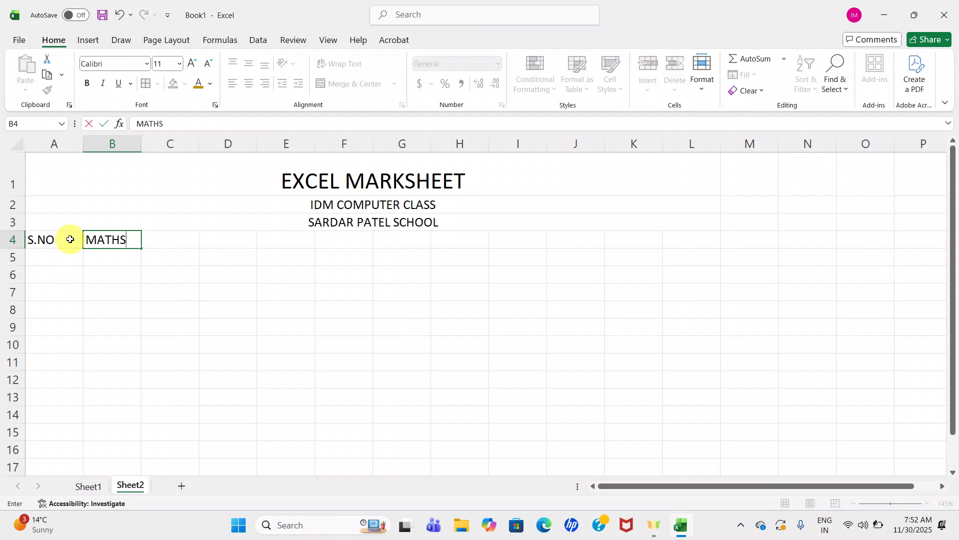
key(Tab)
text(SCI)
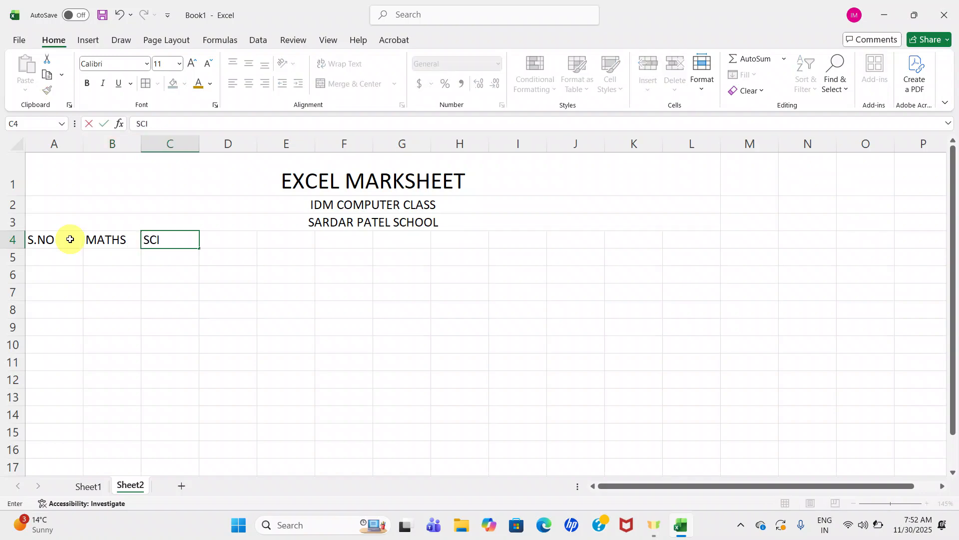
text(ENCE)
key(Tab)
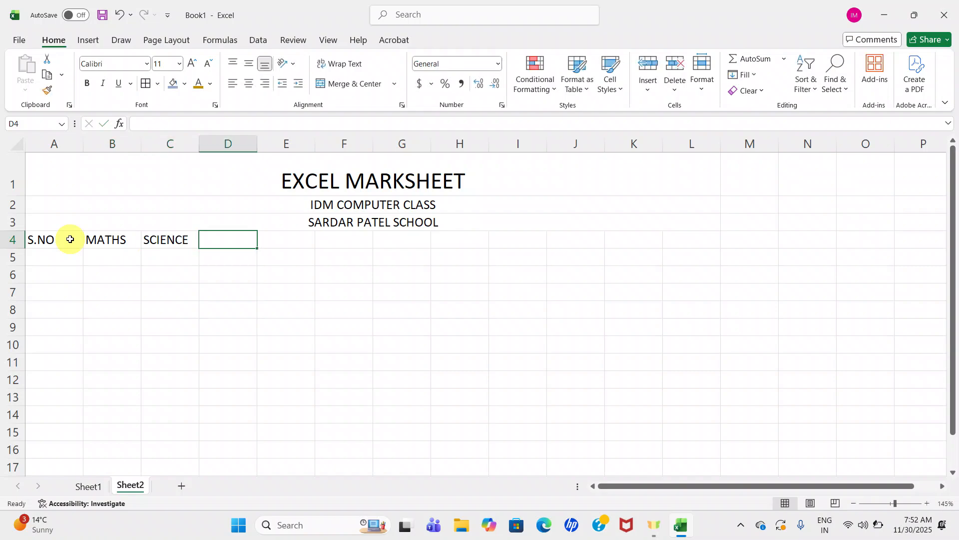
Enter the column headings HINDI, ENGLISH and S.S.T in cells D4 to F4
text(HINDI)
key(Tab)
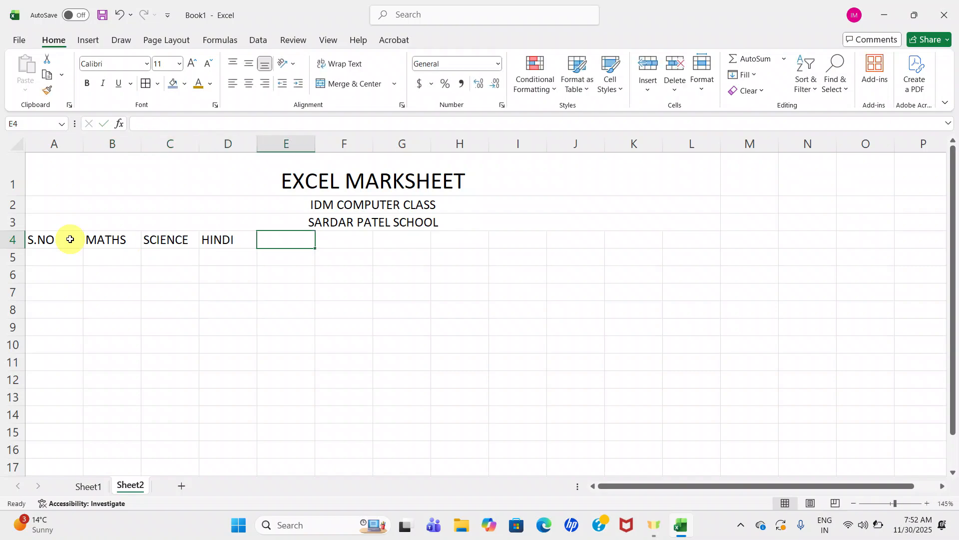
text(ENGLISH)
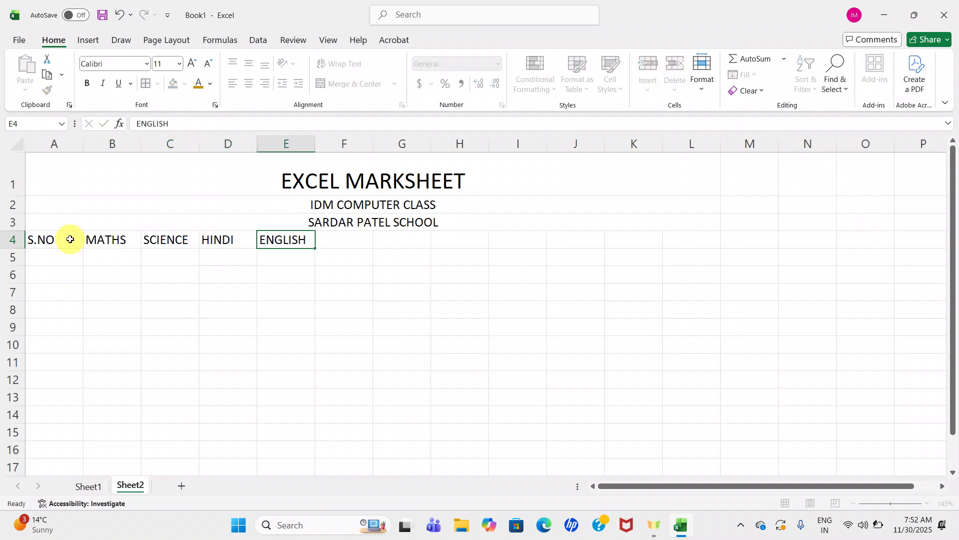
key(Tab)
text(S.S.T)
key(Tab)
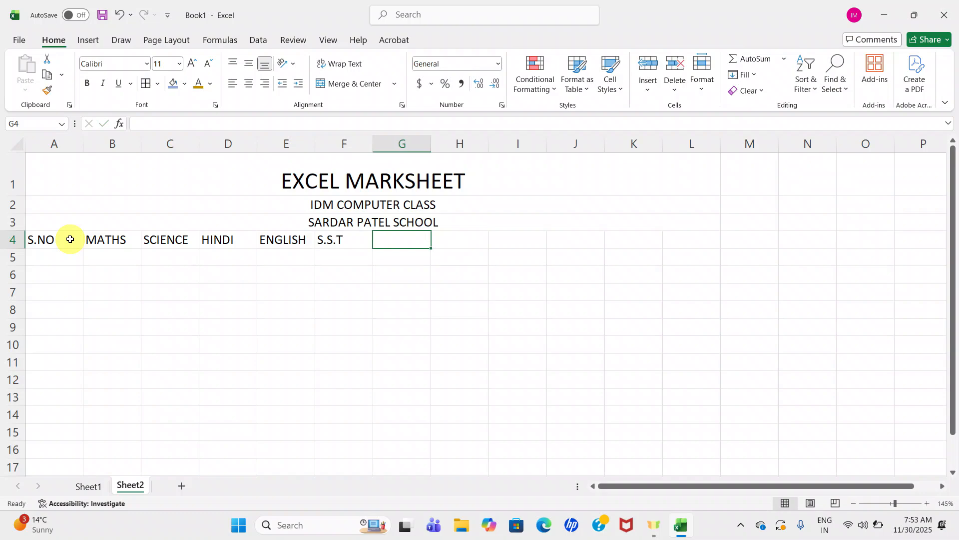
Enter the headings TOTAL in cell G4 and PARCENTAGE in cell H4
drag(70, 239, 381, 236)
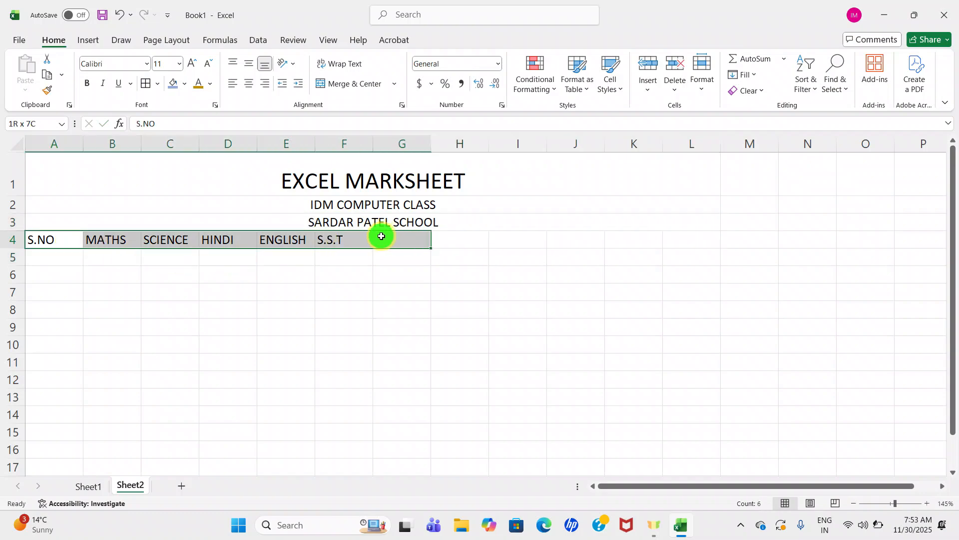
click(391, 269)
double_click(394, 244)
text(TOTAL)
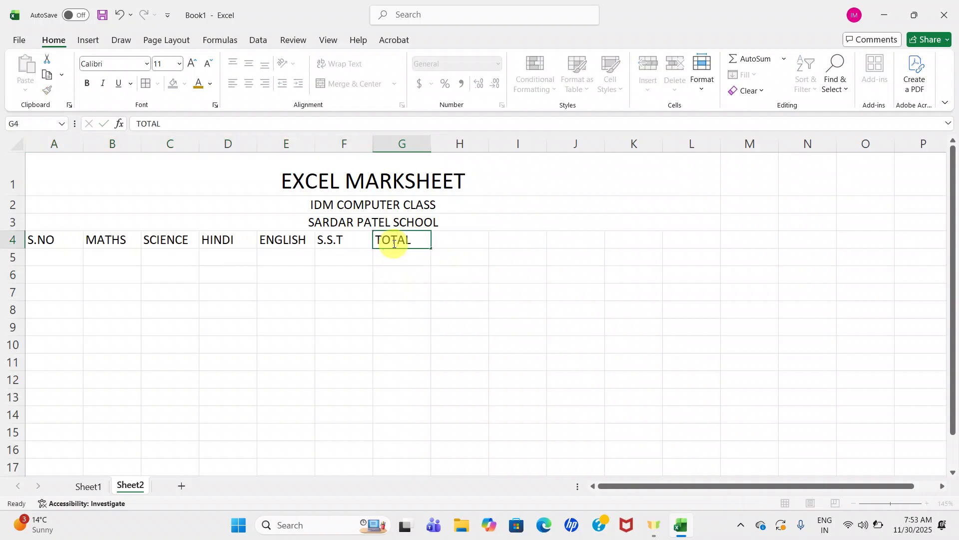
key(Tab)
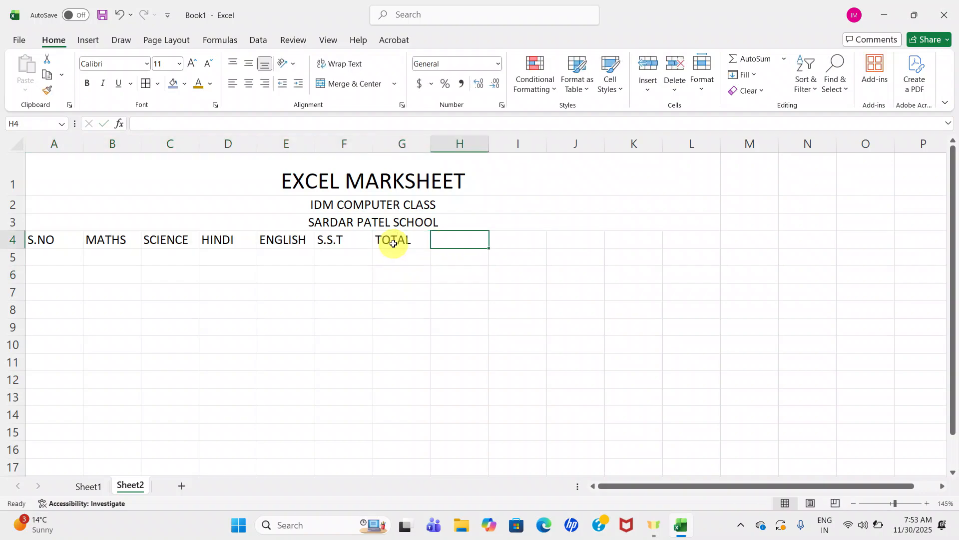
text(PARCENTAGE)
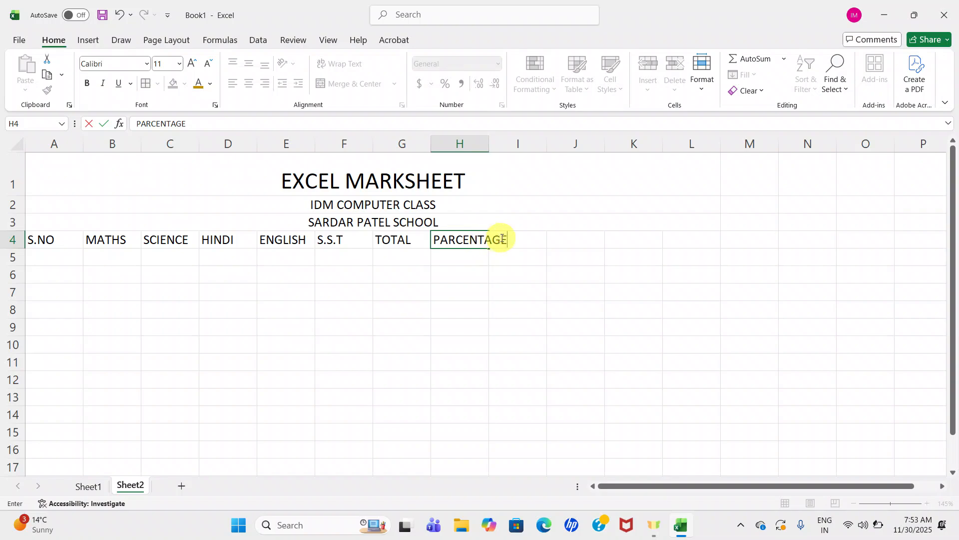
Auto-fit the width of column H to the PARCENTAGE heading
double_click(519, 242)
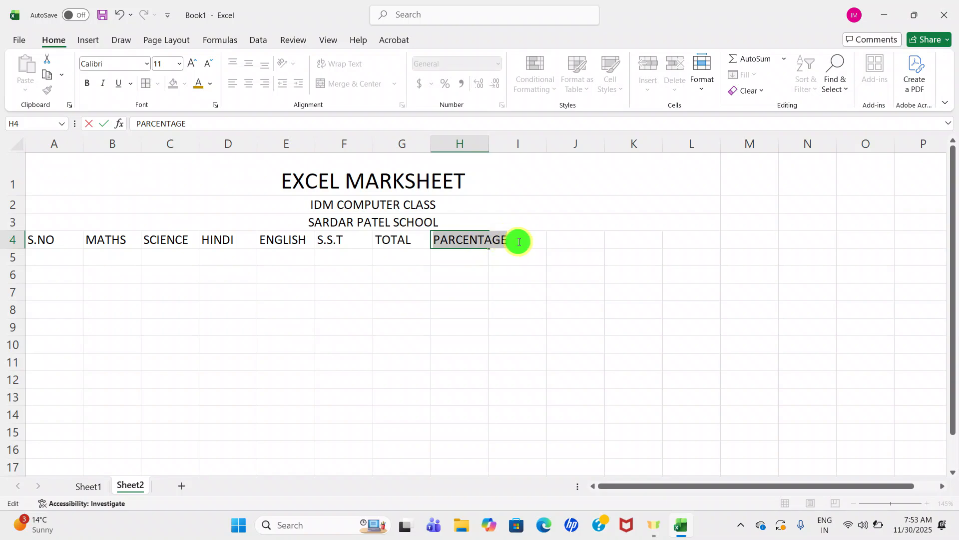
click(478, 270)
drag(474, 236, 525, 240)
click(525, 223)
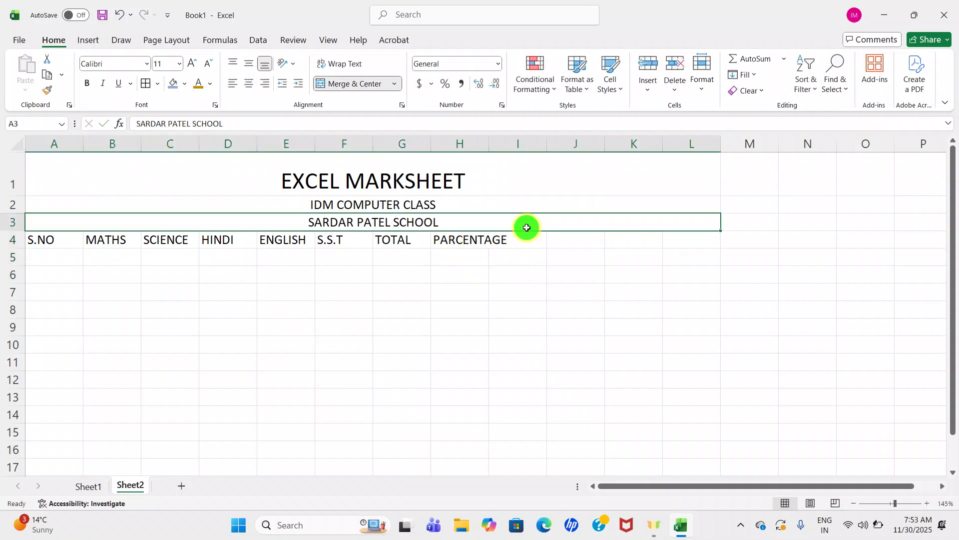
click(507, 251)
click(520, 245)
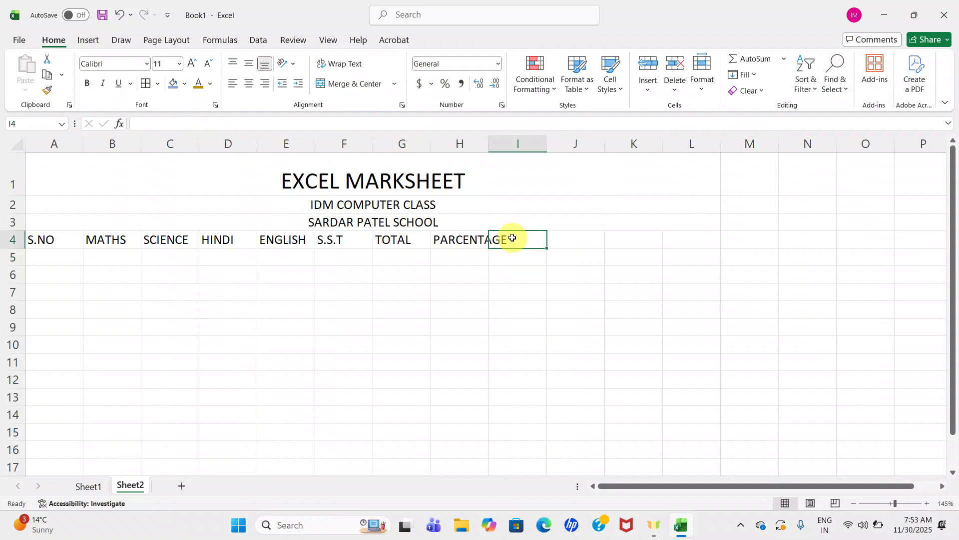
double_click(490, 146)
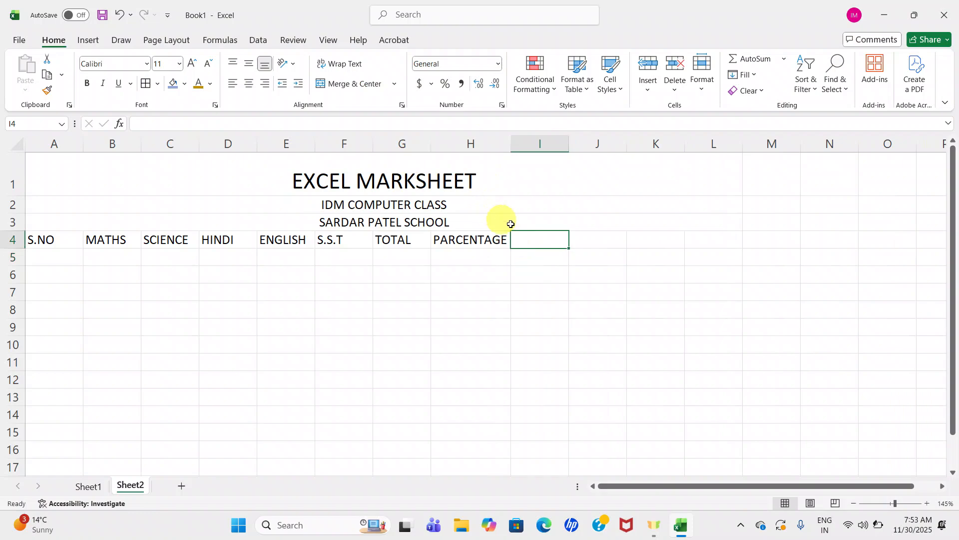
Enter the remaining headings GRADE, DIVISION and F/P in cells I4 to K4
double_click(553, 236)
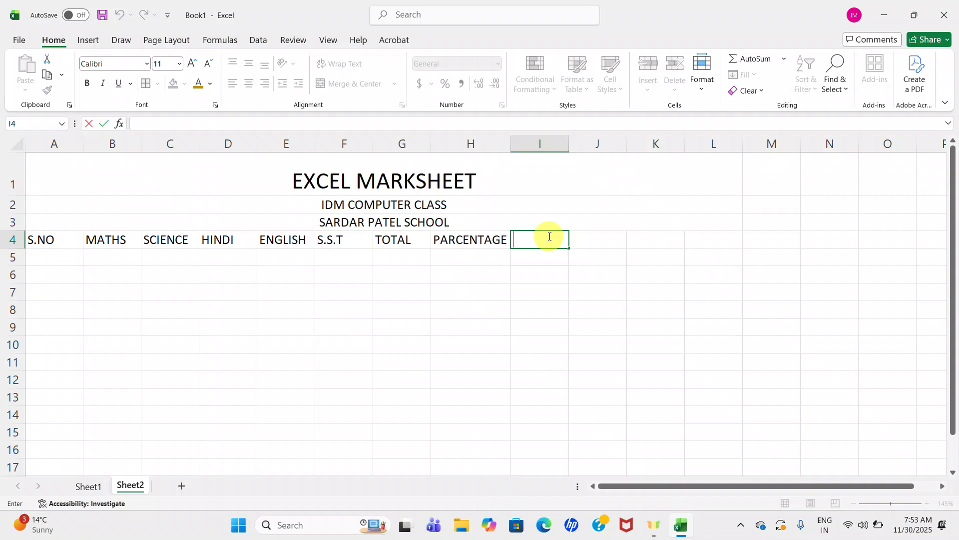
text(GRADE)
key(Tab)
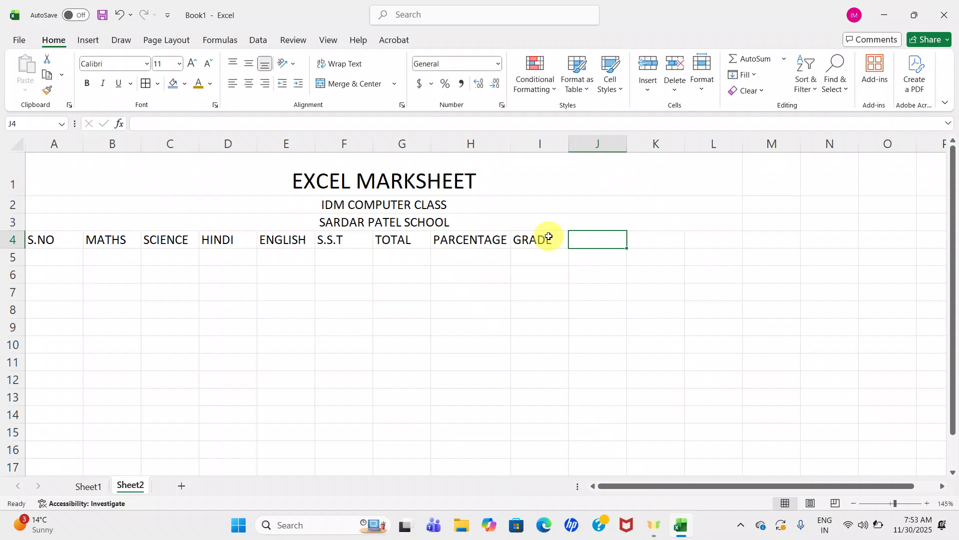
text(DIV)
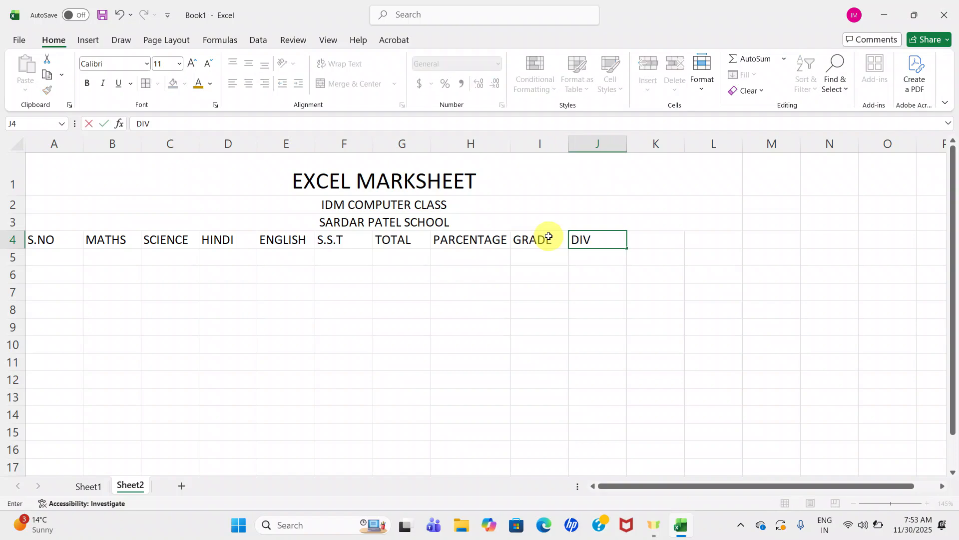
text(ISION)
key(Tab)
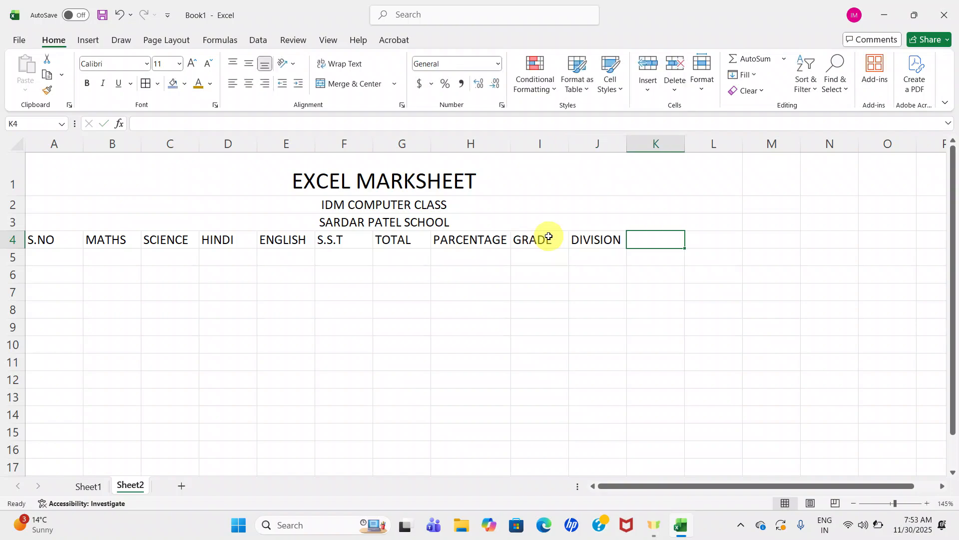
text(F)
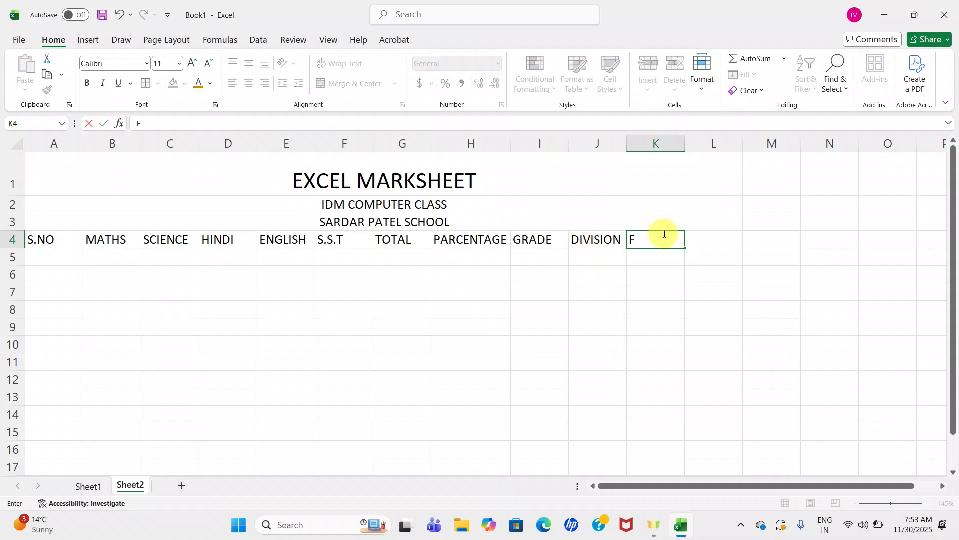
text(/P)
Number the S.NO column from 1 to 10 in cells A5 to A14 by filling down the series
double_click(58, 253)
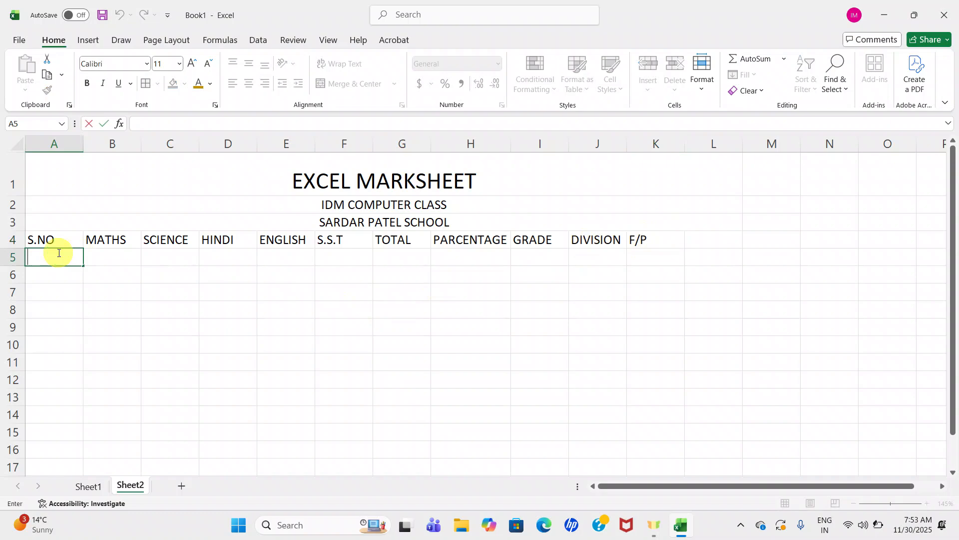
text(1)
key(Return)
text(2)
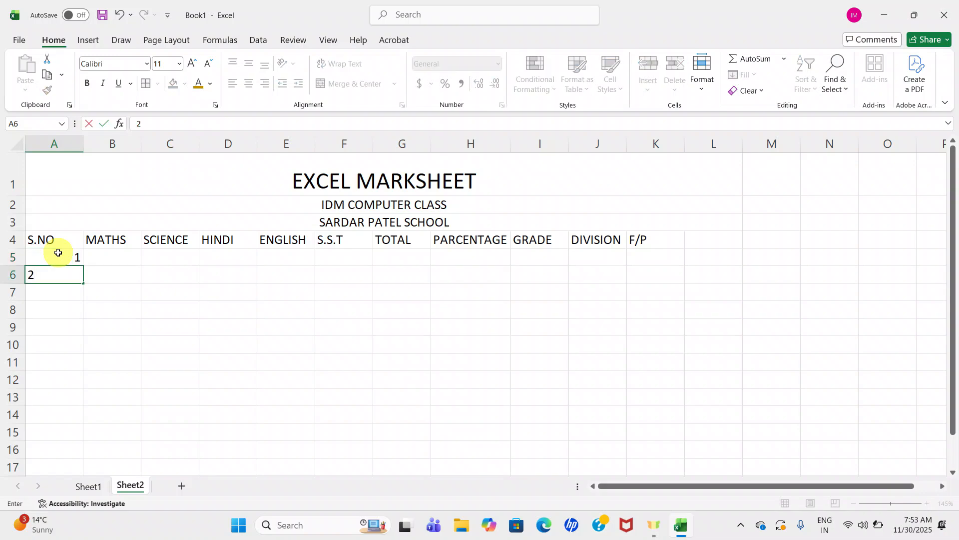
click(59, 253)
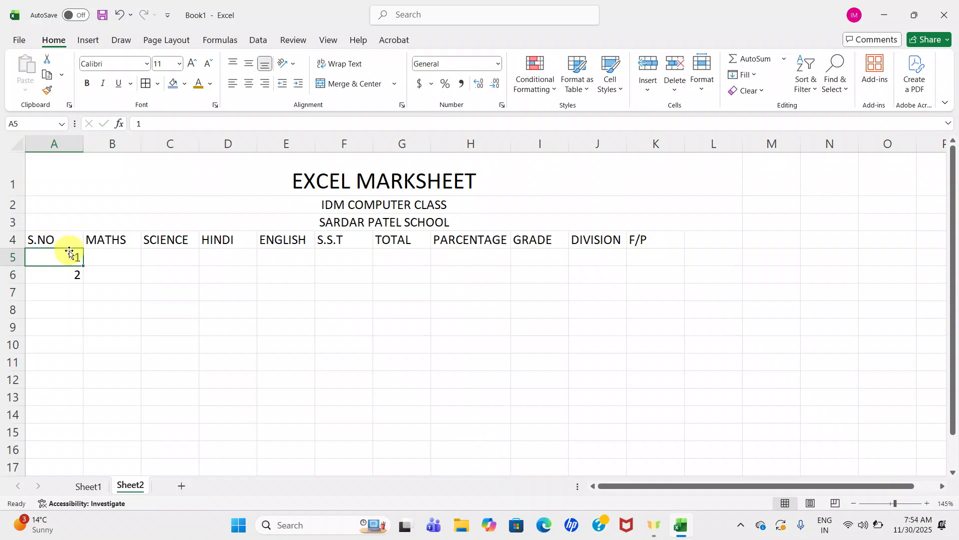
drag(71, 255, 80, 415)
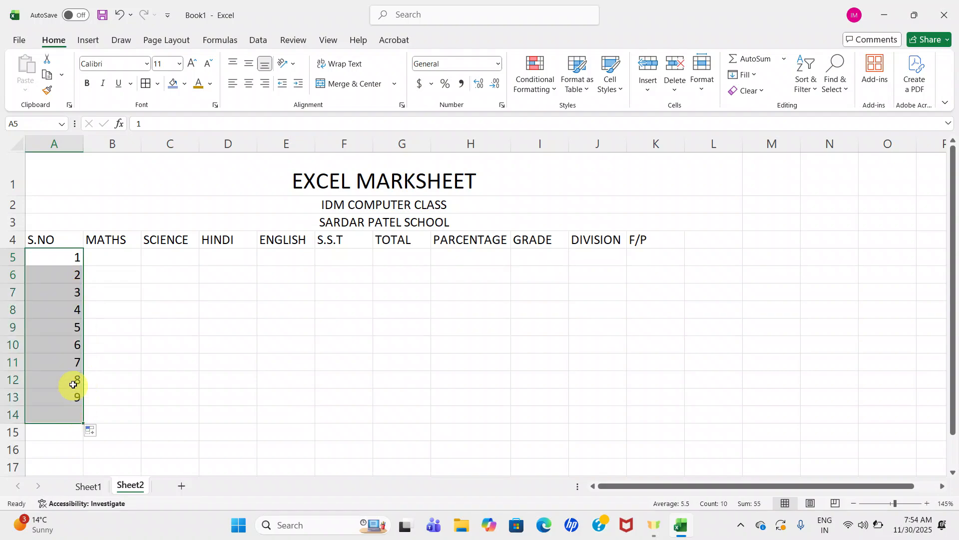
click(114, 254)
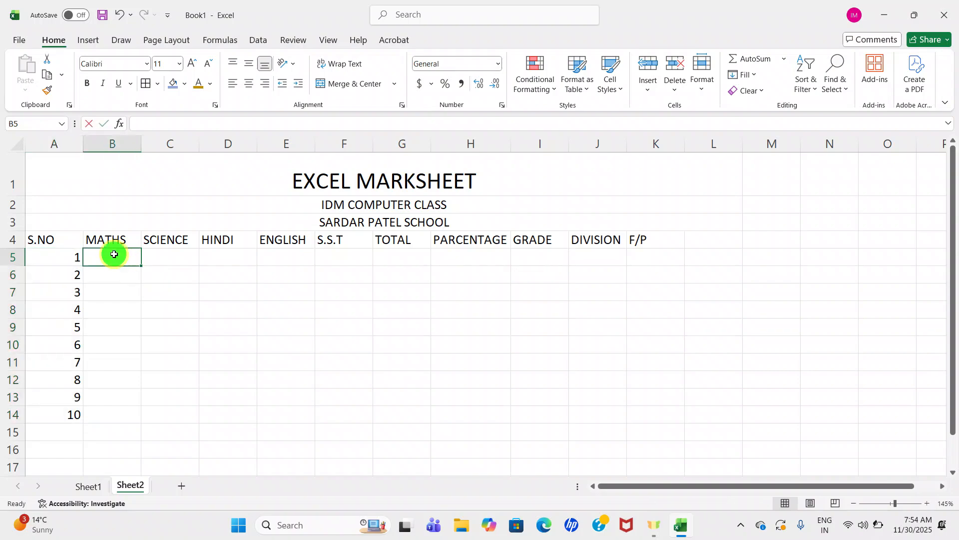
double_click(114, 254)
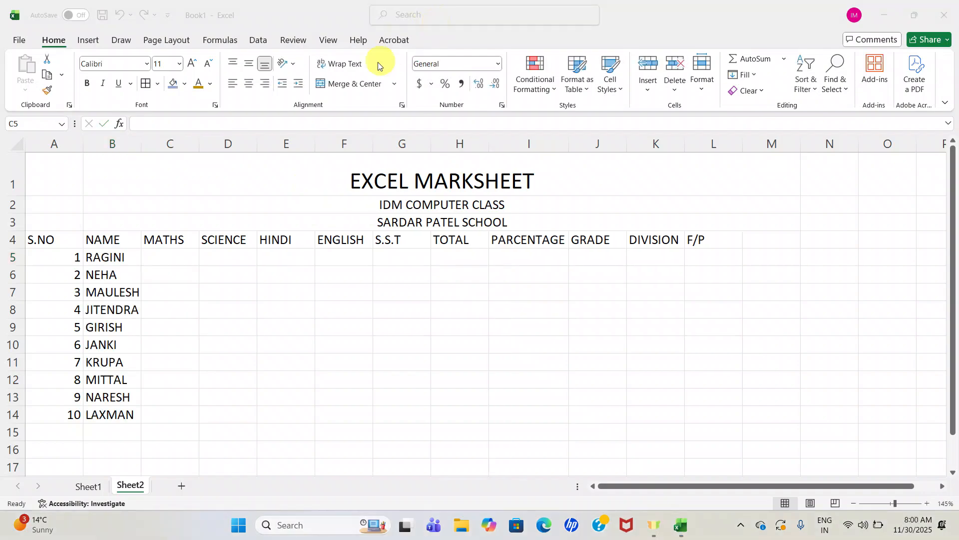
Enter the MATHS marks 85, 95, 70 and 96 for the first four students in cells C5 to C8
double_click(178, 256)
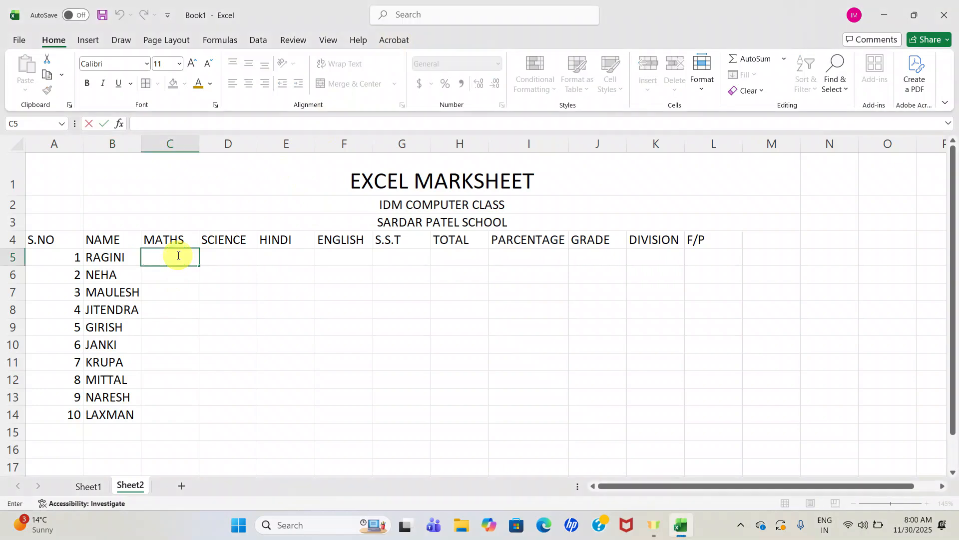
text(85)
key(Return)
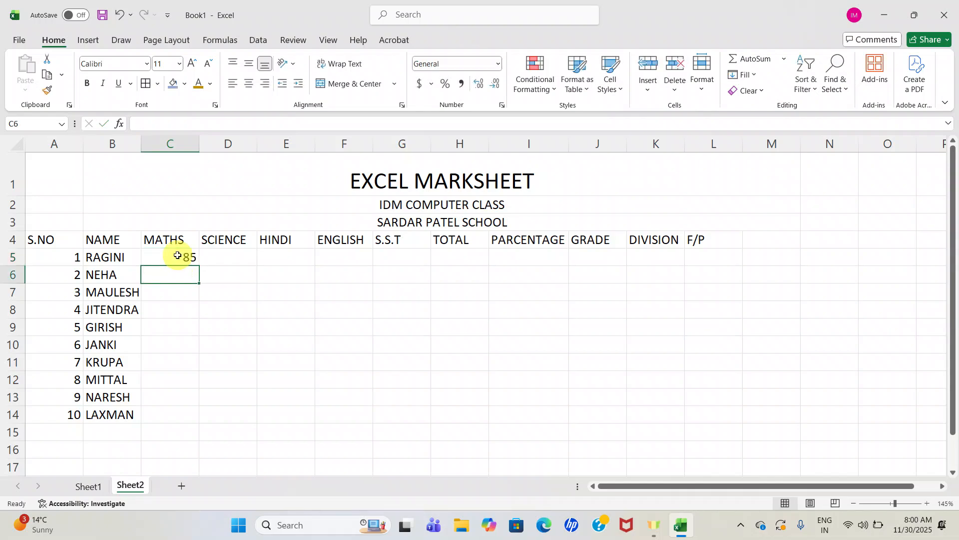
text(95)
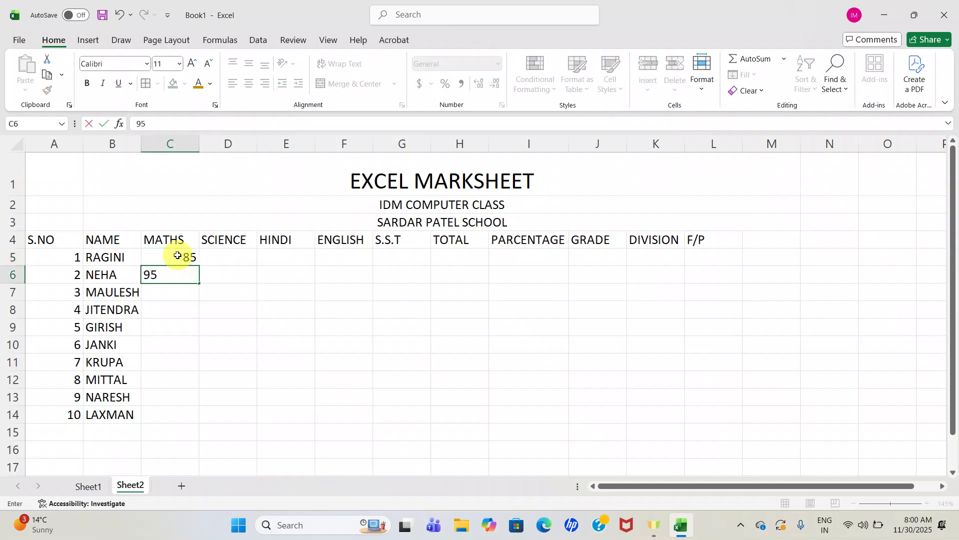
key(Return)
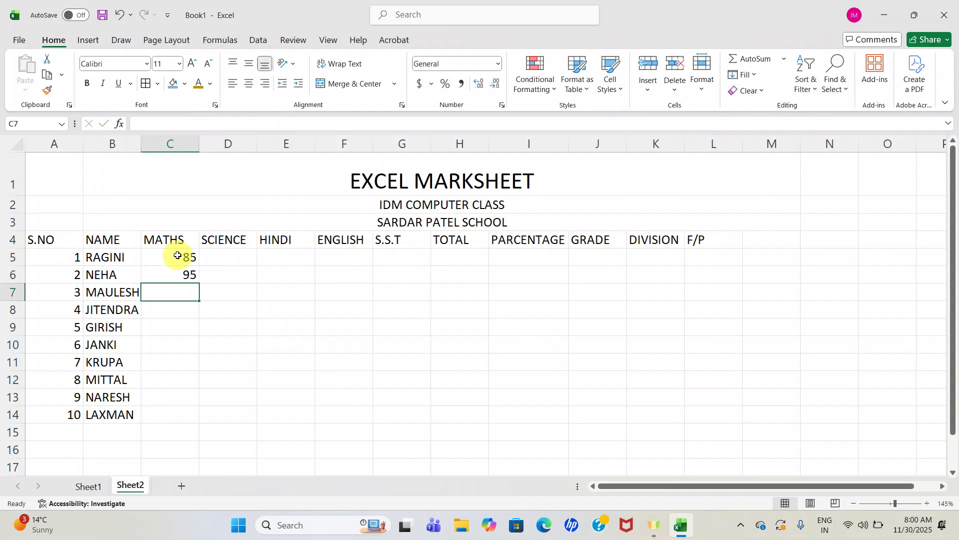
text(70)
key(Return)
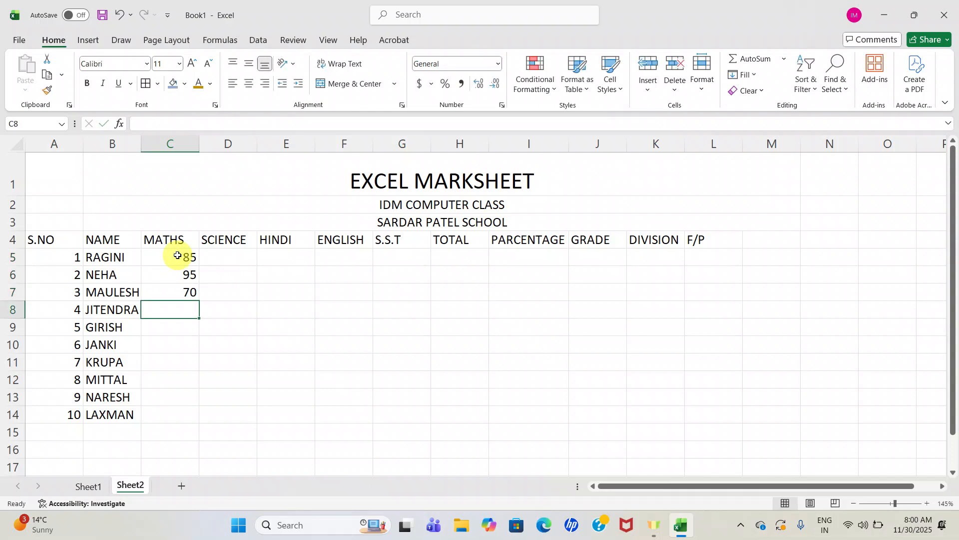
text(96)
key(Return)
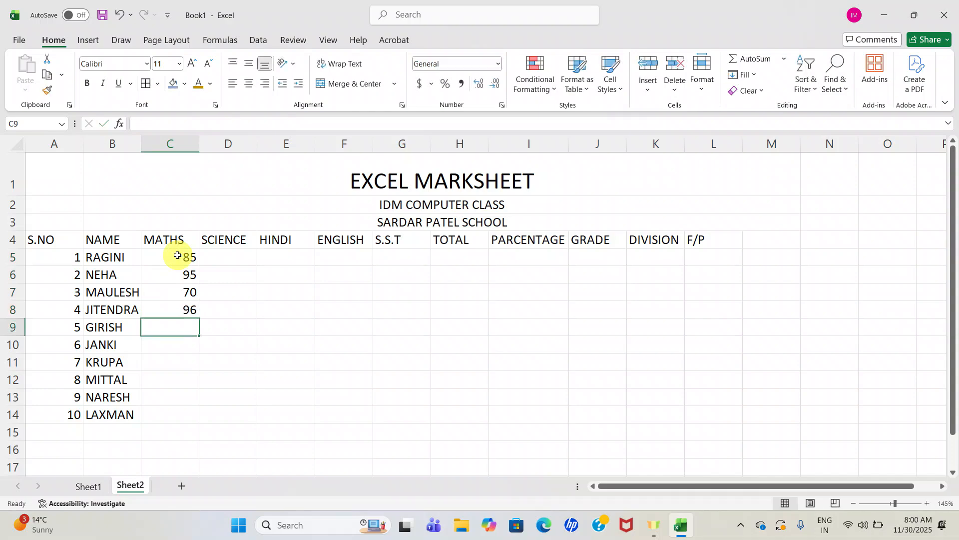
Enter the MATHS marks 68, 58, 92, 90, 85 and 80 for the remaining six students in cells C9 to C14
text(68)
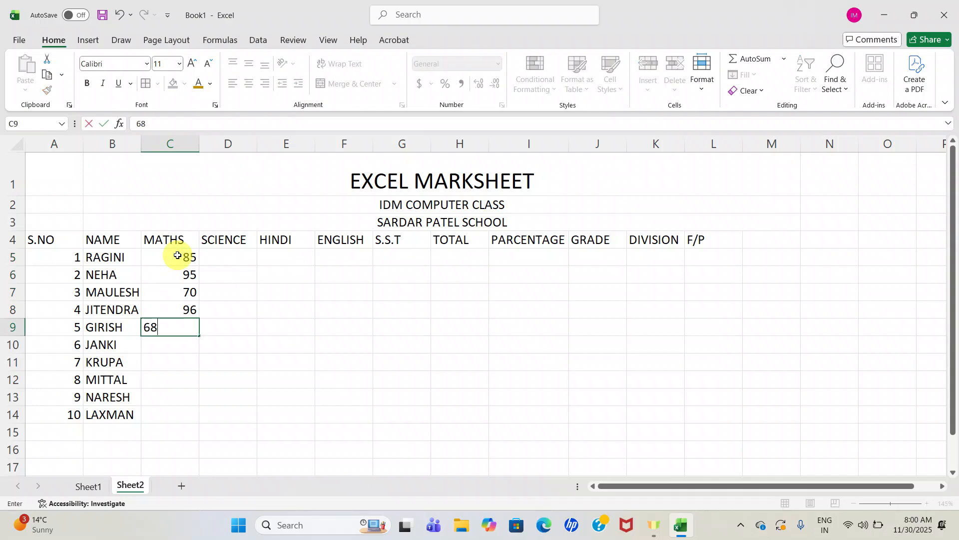
key(Return)
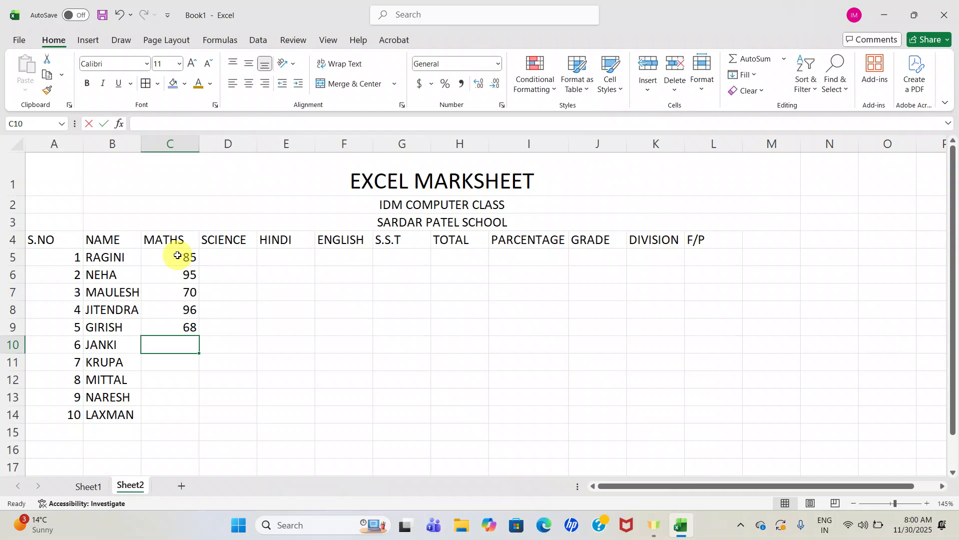
text(58)
key(Return)
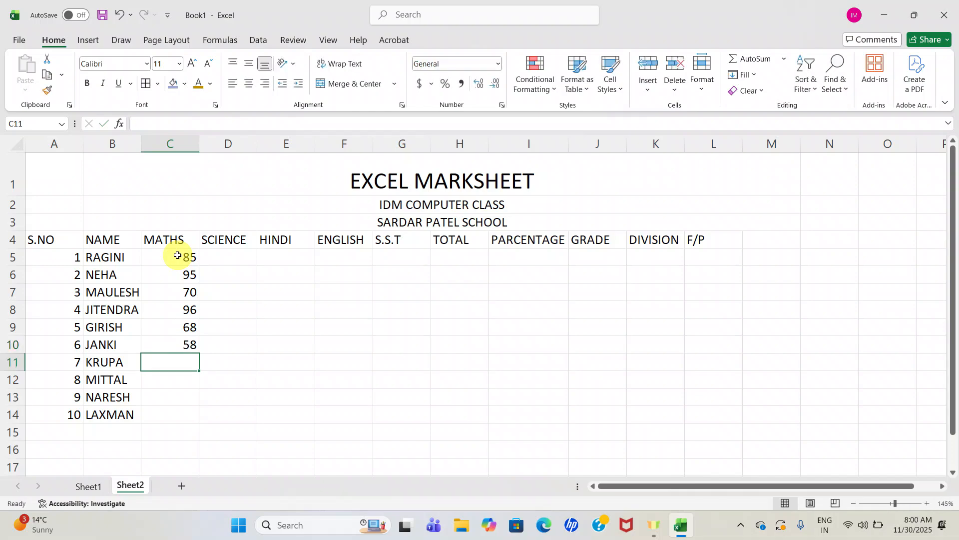
text(92)
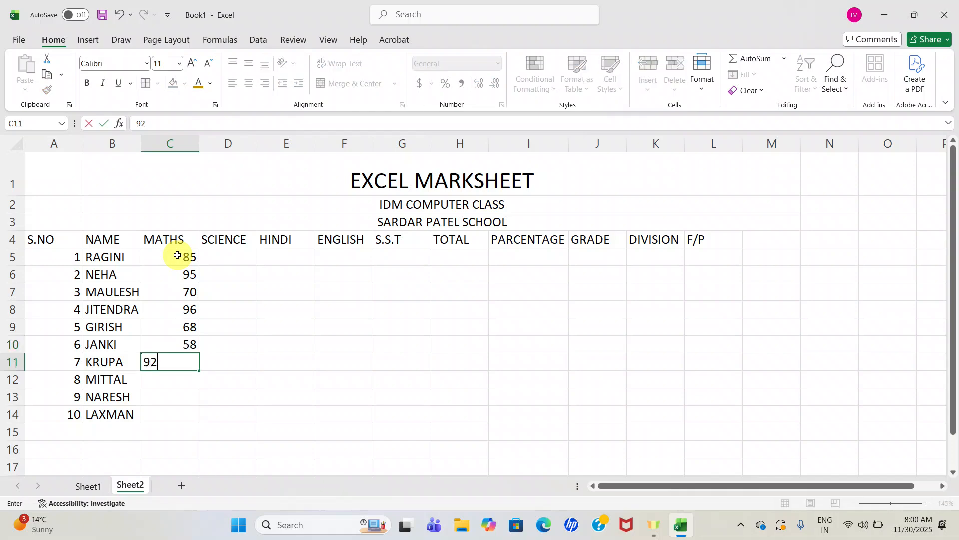
key(Return)
text(90)
key(Return)
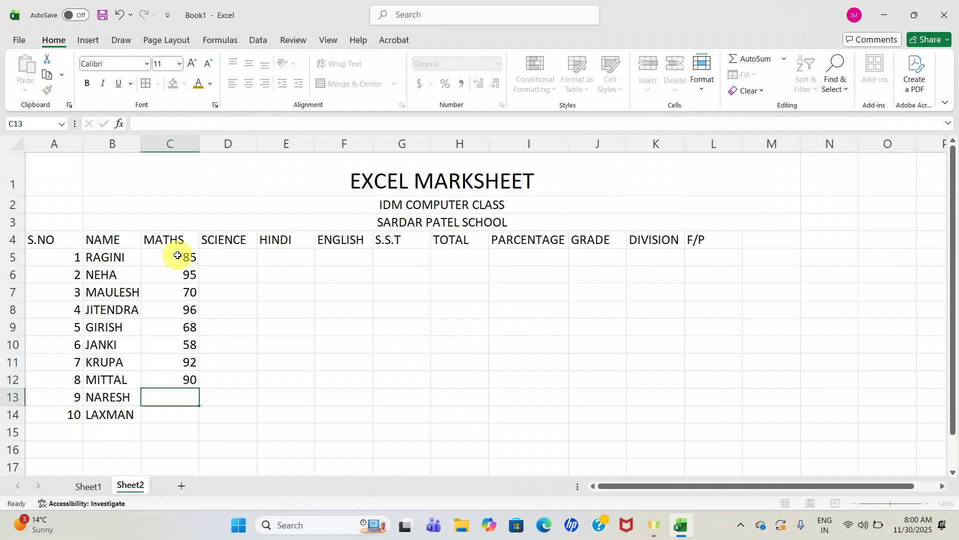
text(85)
key(Return)
text(80)
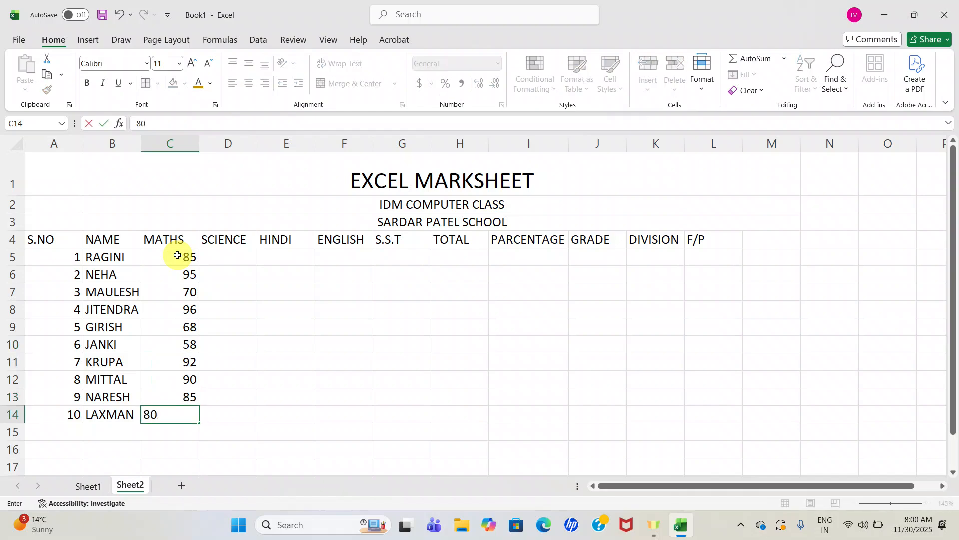
key(Right)
Enter the SCIENCE marks 85 and 90 for the first two students in cells D5 and D6
key(Up)
key(Up)
key(Up)
key(Up)
key(Up)
key(Up)
key(Up)
key(Up)
key(Up)
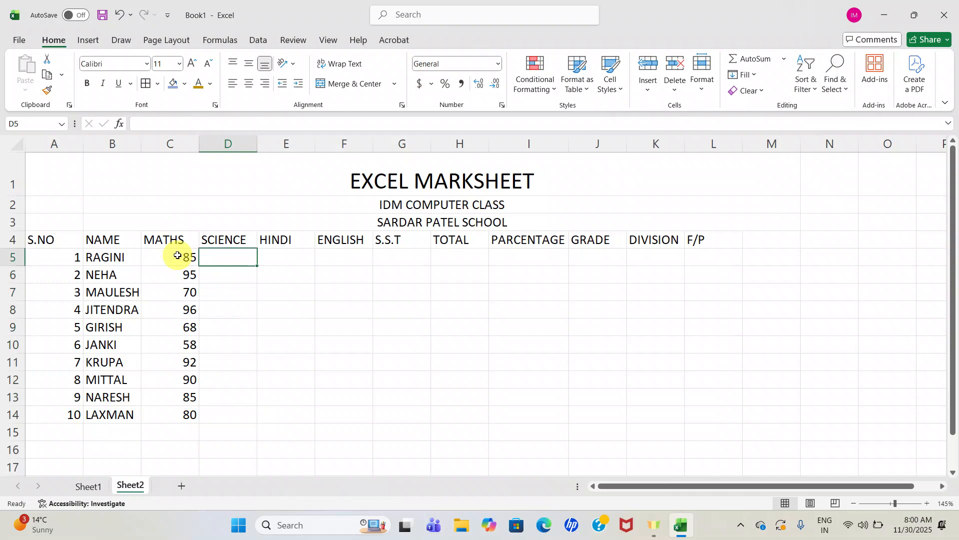
text(85)
key(Return)
text(9)
click(178, 256)
key(Down)
key(F2)
double_click(247, 270)
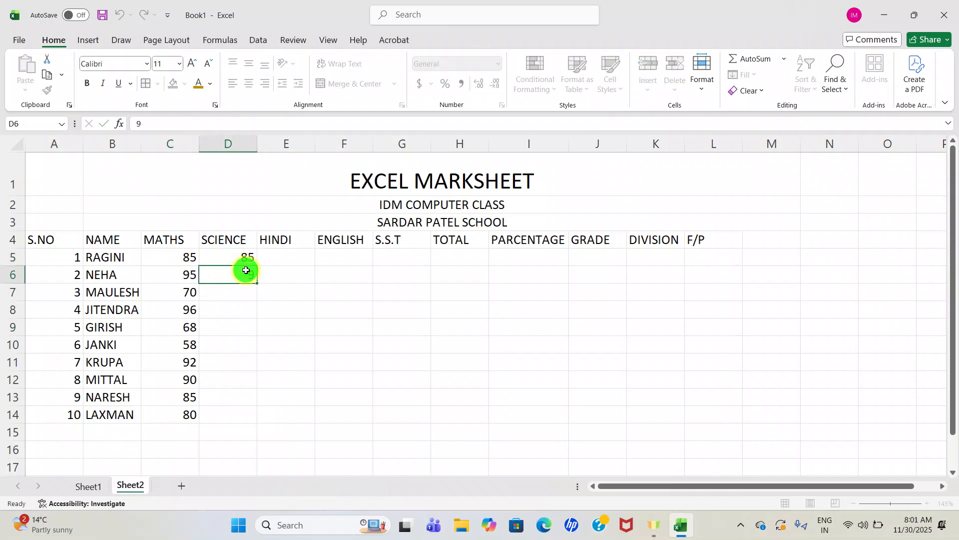
text(0)
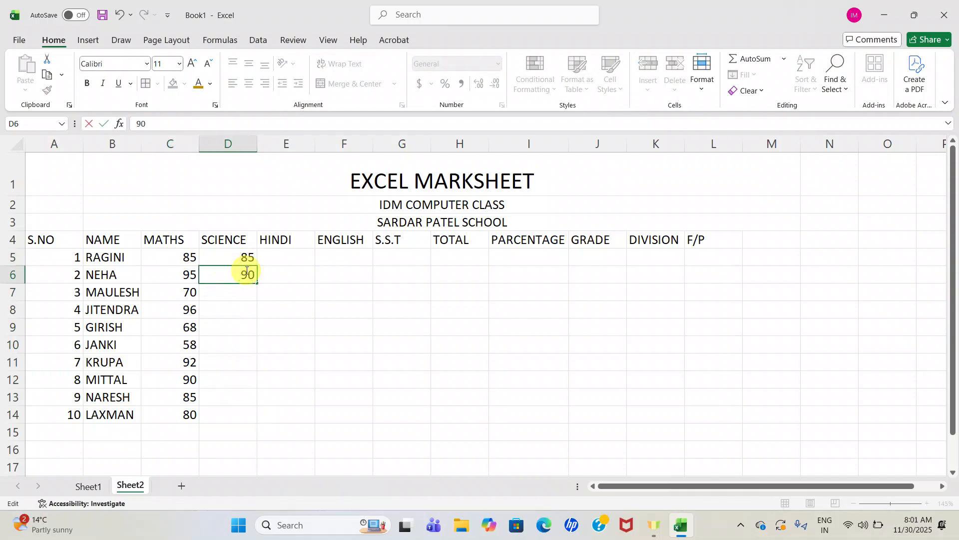
text(60)
key(BackSpace)
key(BackSpace)
click(246, 296)
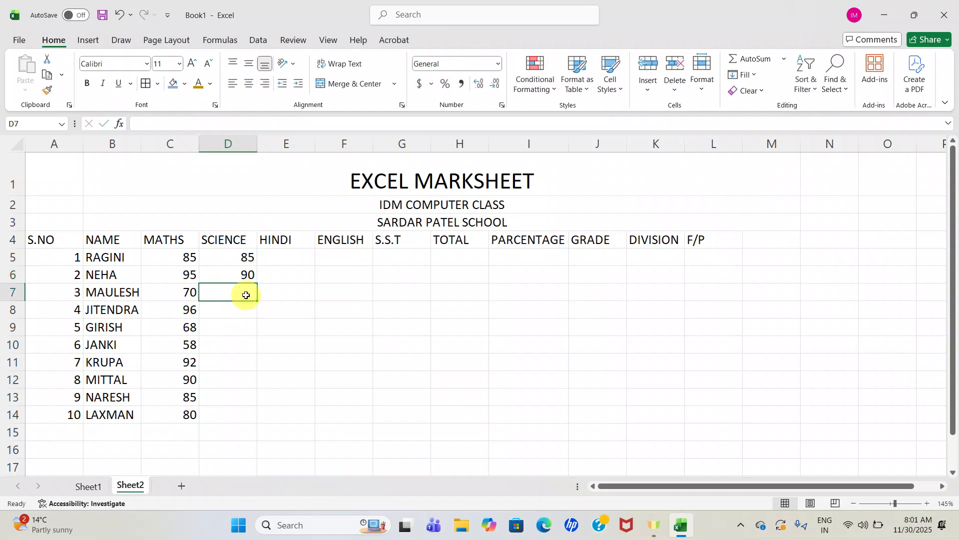
Enter the SCIENCE marks 60, 58, 53 and 85 for students 3 to 6 in cells D7 to D10
text(60)
key(Return)
text(58)
key(Return)
text(53)
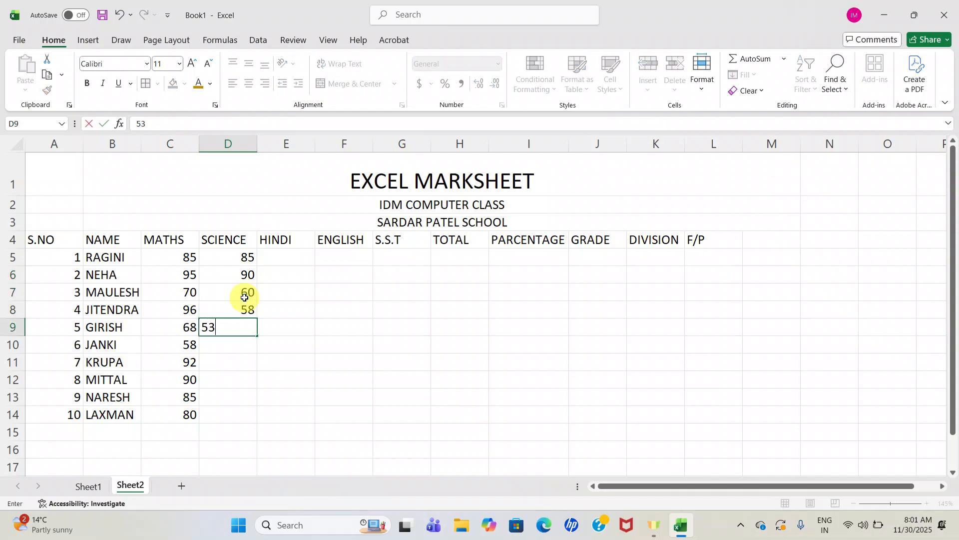
key(Return)
text(85)
key(Return)
Enter the SCIENCE marks 95, 25, 35 and 45 for the last four students in cells D11 to D14
text(95)
key(Return)
text(25)
key(Return)
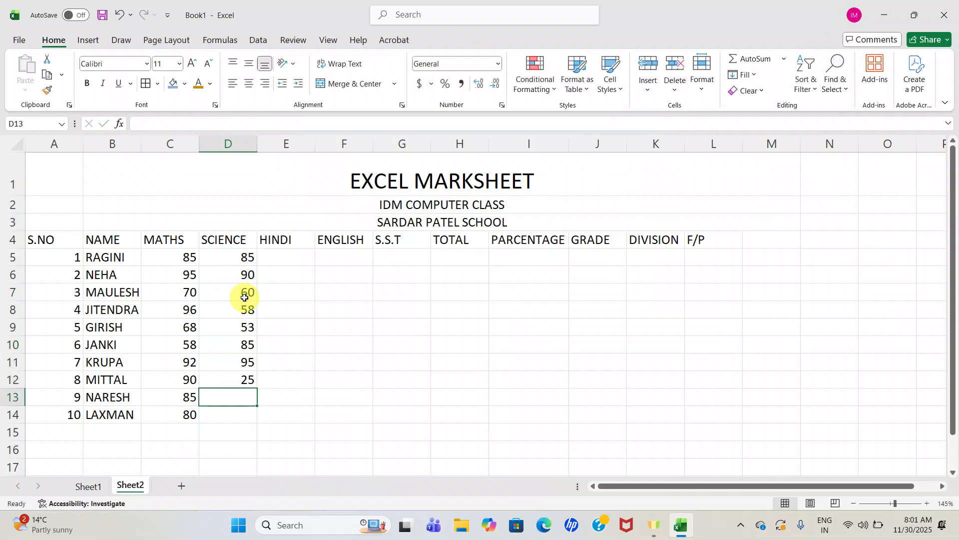
text(35)
key(Return)
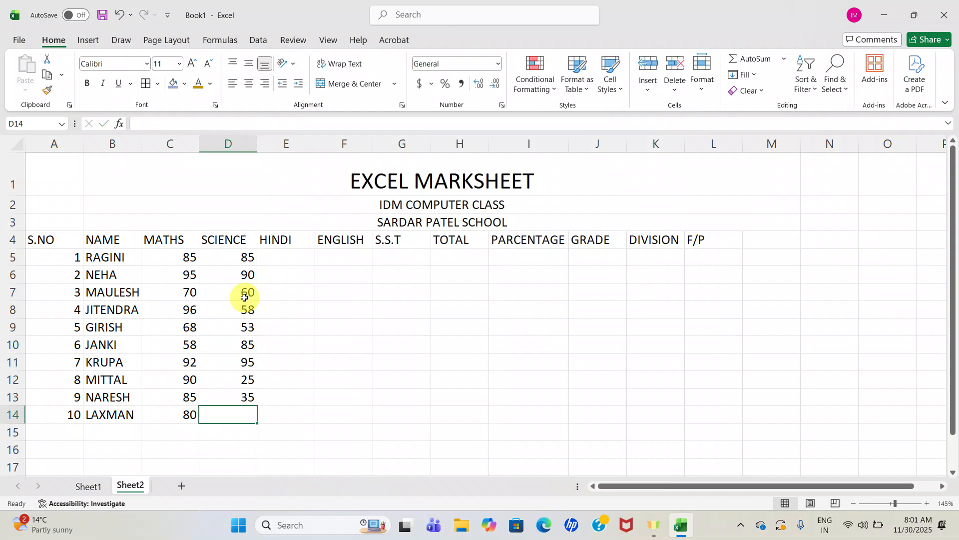
text(45)
key(Return)
Enter the HINDI marks 85 and 25 for the first two students in cells E5 and E6
key(Right)
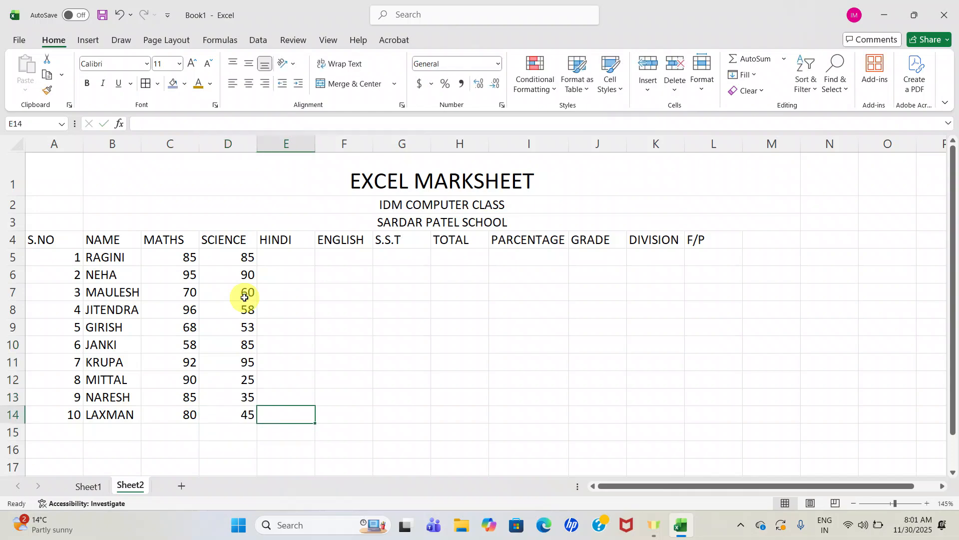
click(244, 298)
key(Up)
key(Up)
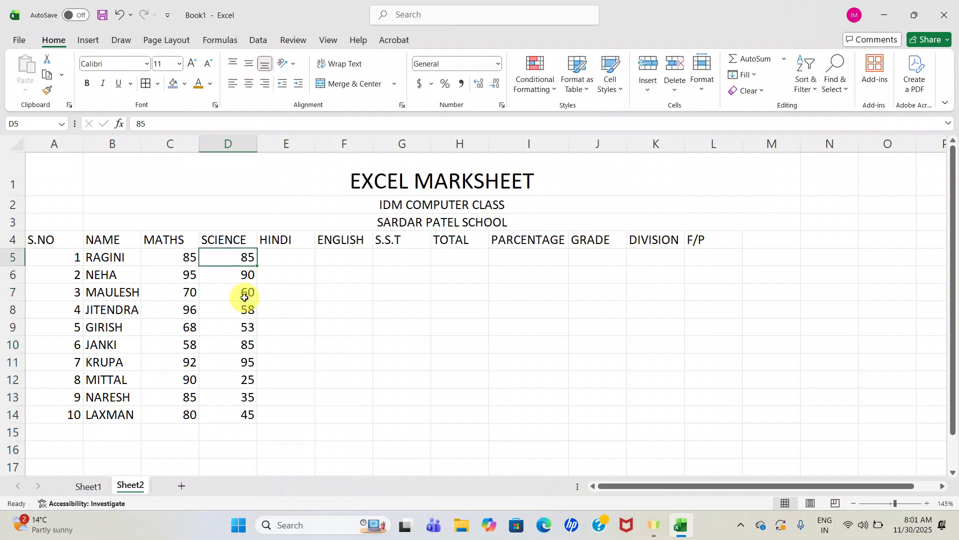
key(Right)
text(85)
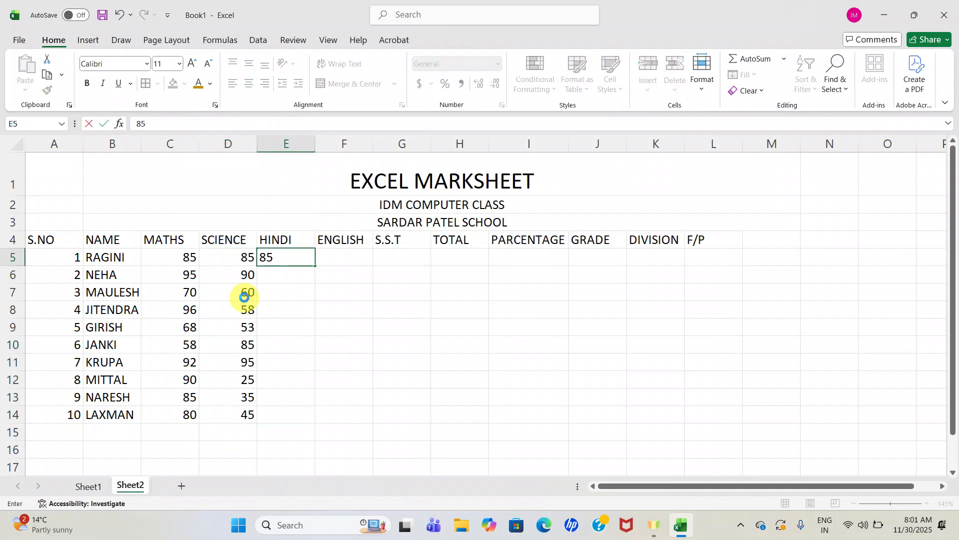
key(Return)
text(25)
key(Return)
Change the third student's SCIENCE mark in cell D7 to 85
click(245, 297)
text(85)
key(Return)
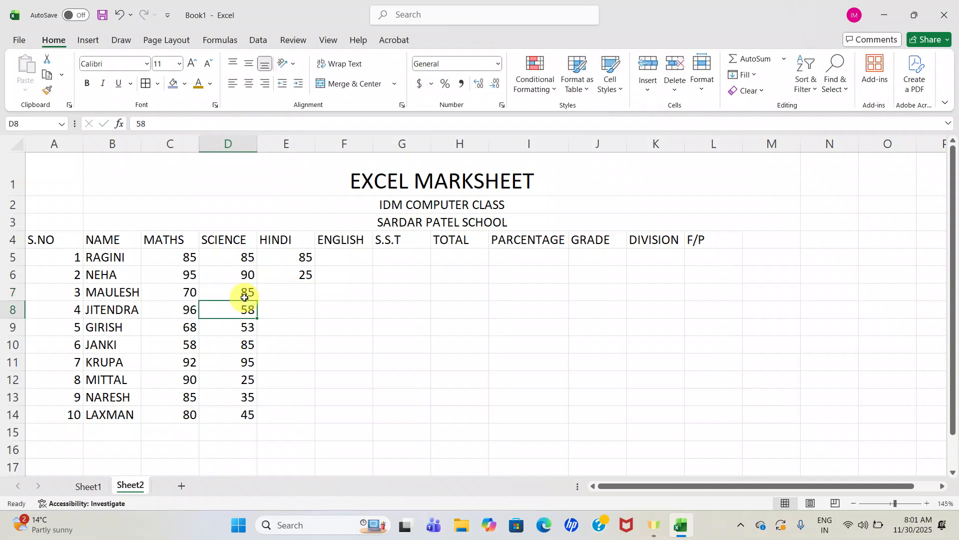
click(246, 298)
click(318, 278)
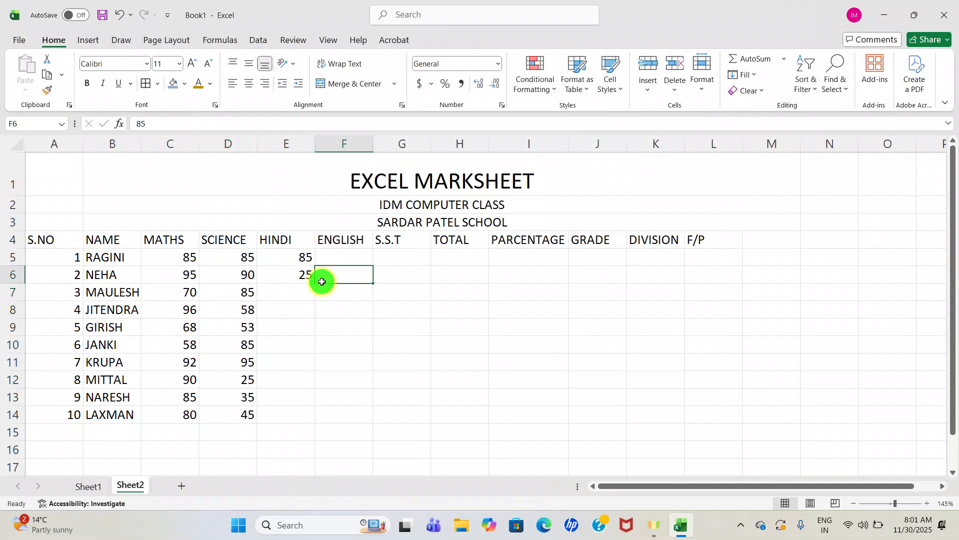
Enter the HINDI marks 85, 36 and 95 for students 3 to 5 in cells E7 to E9
click(298, 298)
text(85)
key(Return)
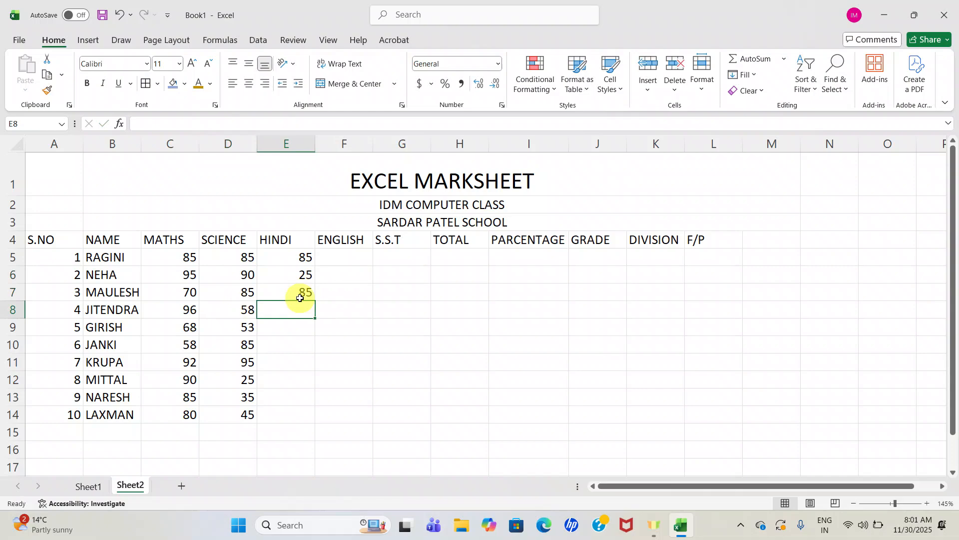
text(36)
key(Return)
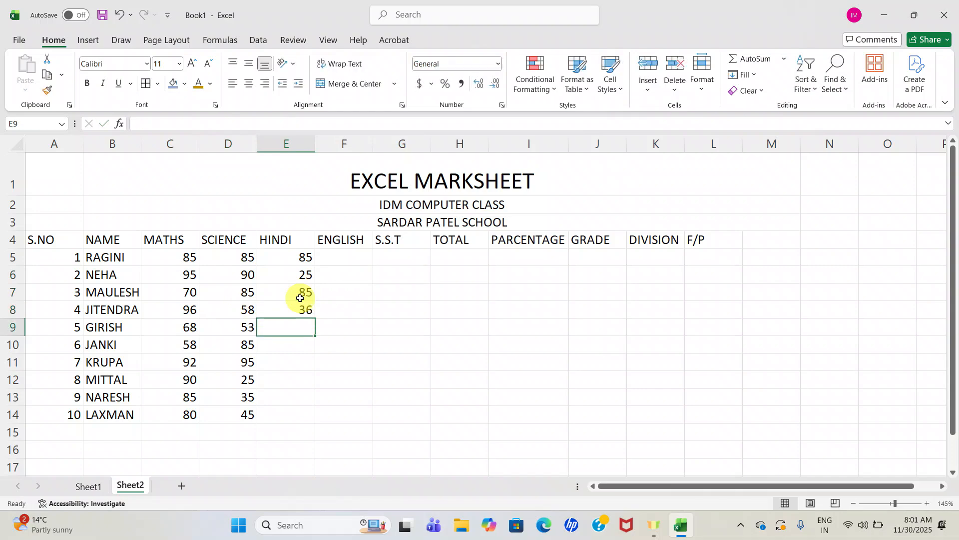
text(95)
key(Return)
Enter the HINDI marks 75, 49, 68, 68 and 39 for the last five students in cells E10 to E14
text(75)
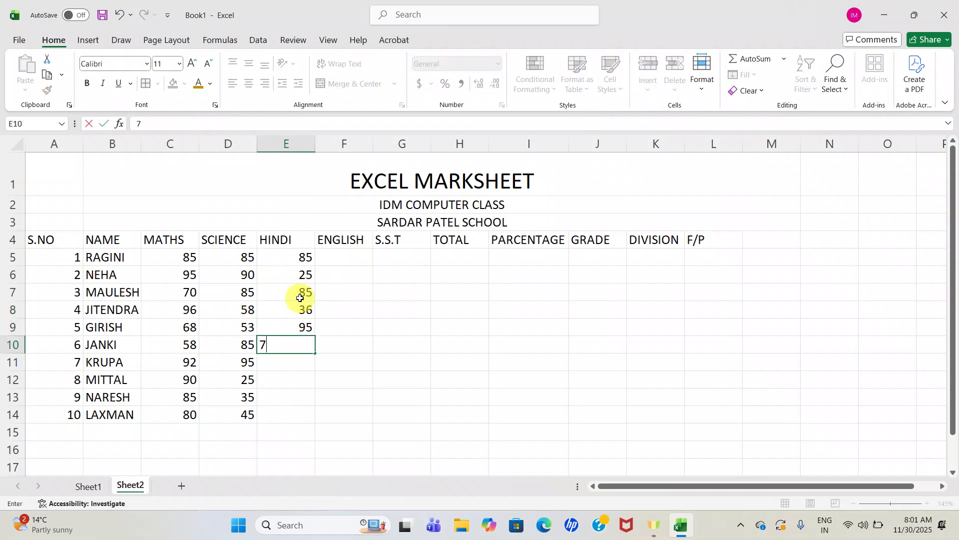
key(Return)
text(49)
key(Return)
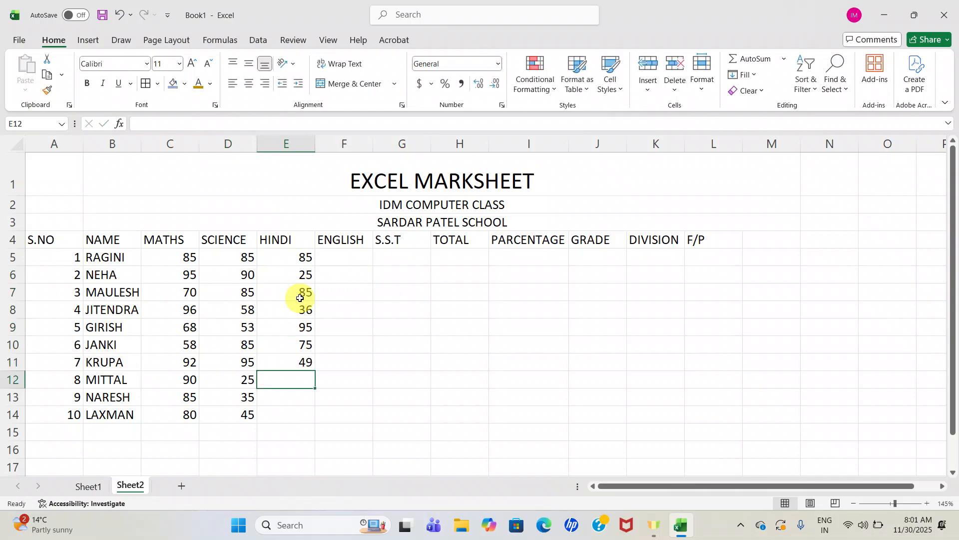
text(68)
key(Return)
text(6)
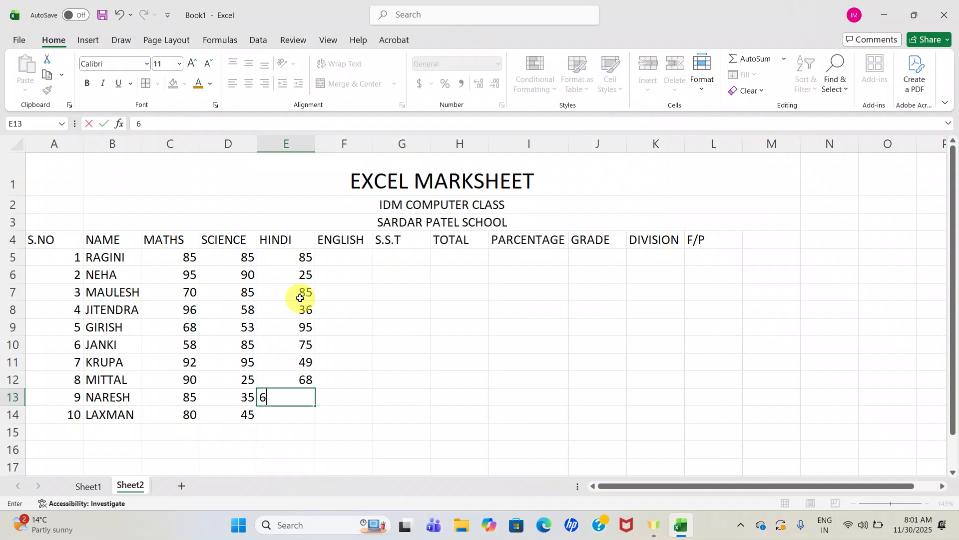
text(8)
key(Return)
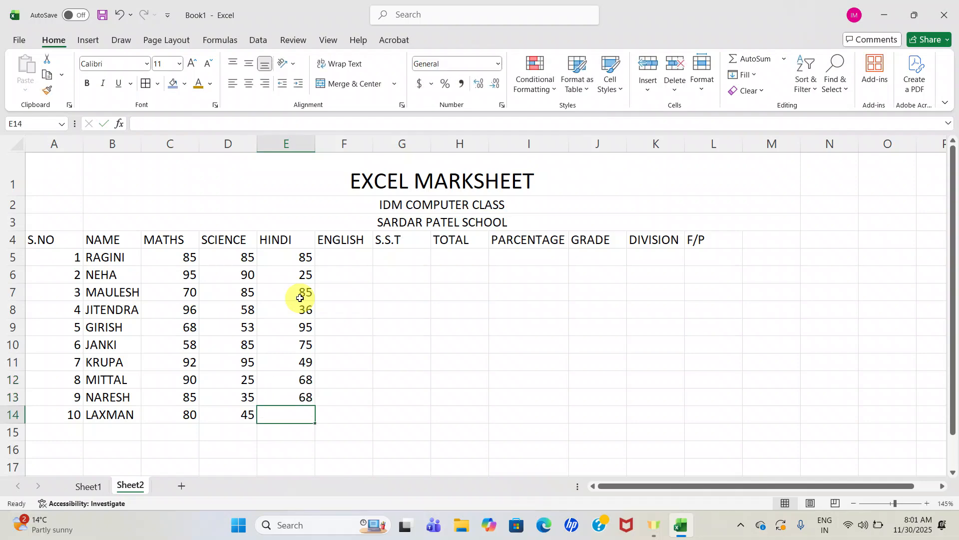
text(39)
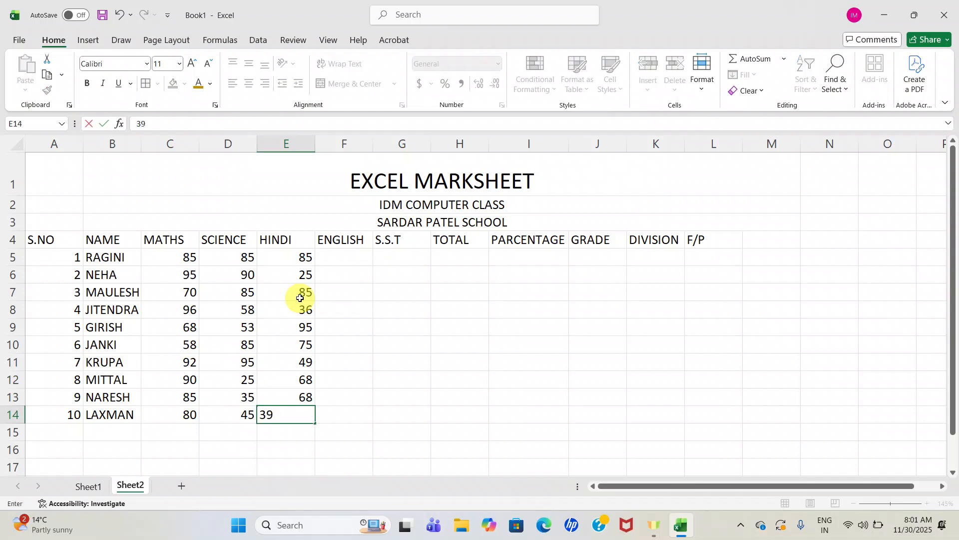
key(Tab)
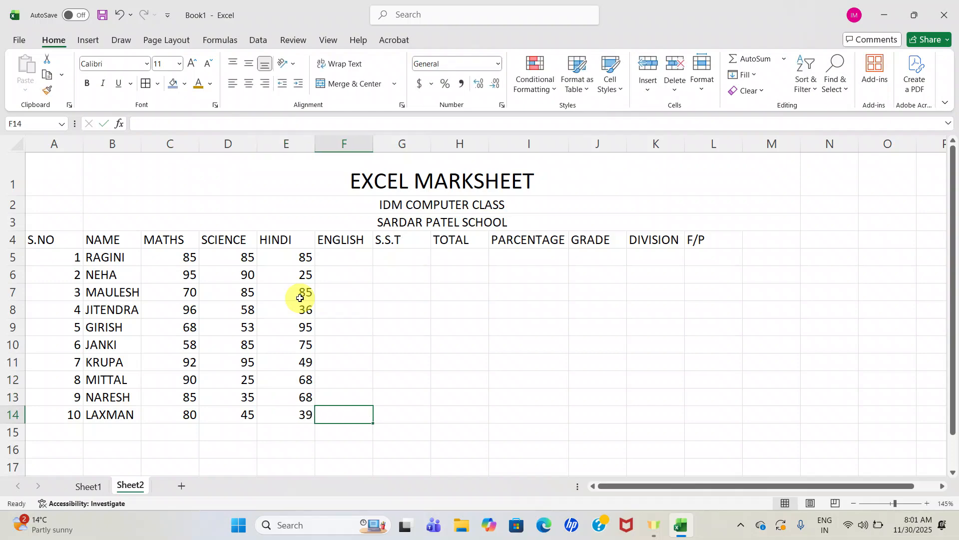
Enter the ENGLISH marks 39 in cell F14 and 85 in cell F13 for the last two students
text(39)
key(Return)
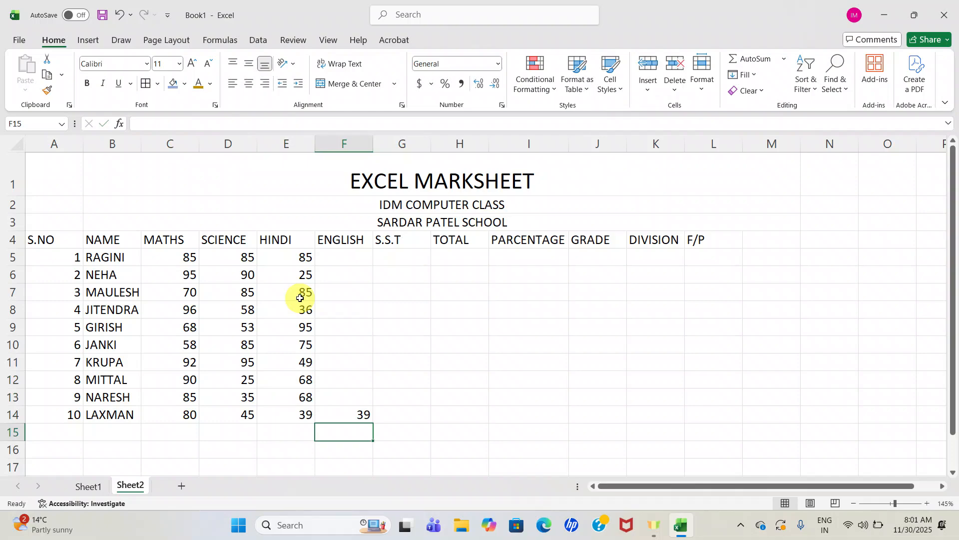
key(Up)
key(shift+Up)
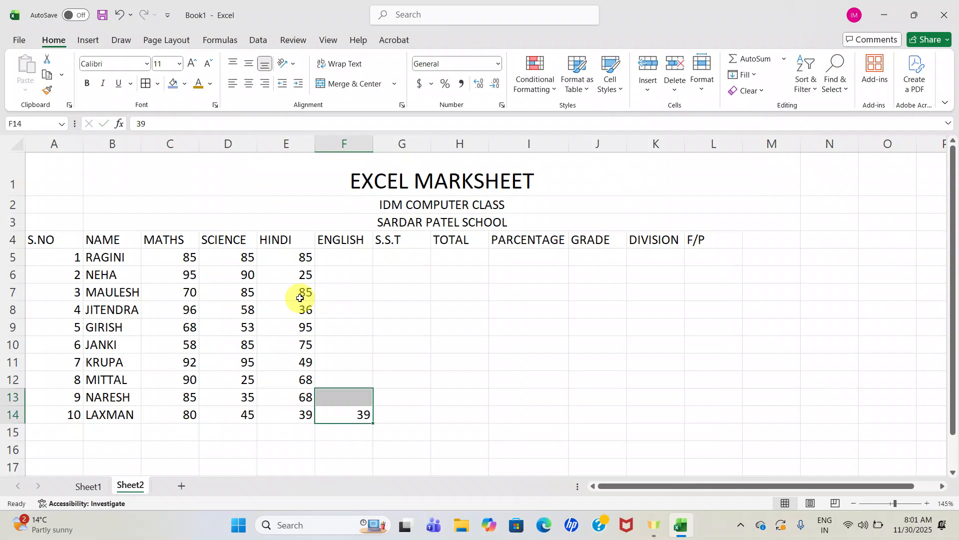
click(347, 403)
right_click(347, 403)
click(347, 403)
double_click(347, 403)
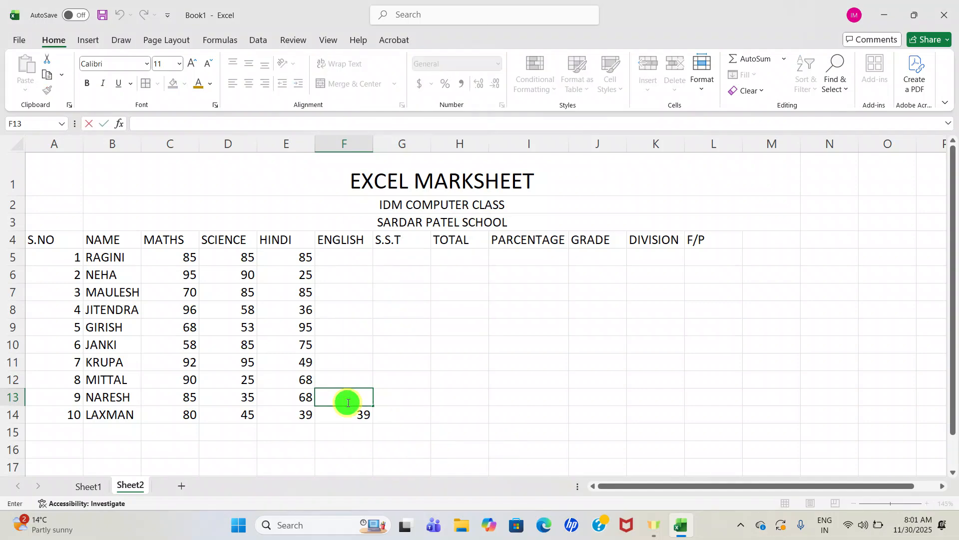
text(85)
click(363, 380)
Enter the ENGLISH mark 85 for the eighth student in cell F12
text(85)
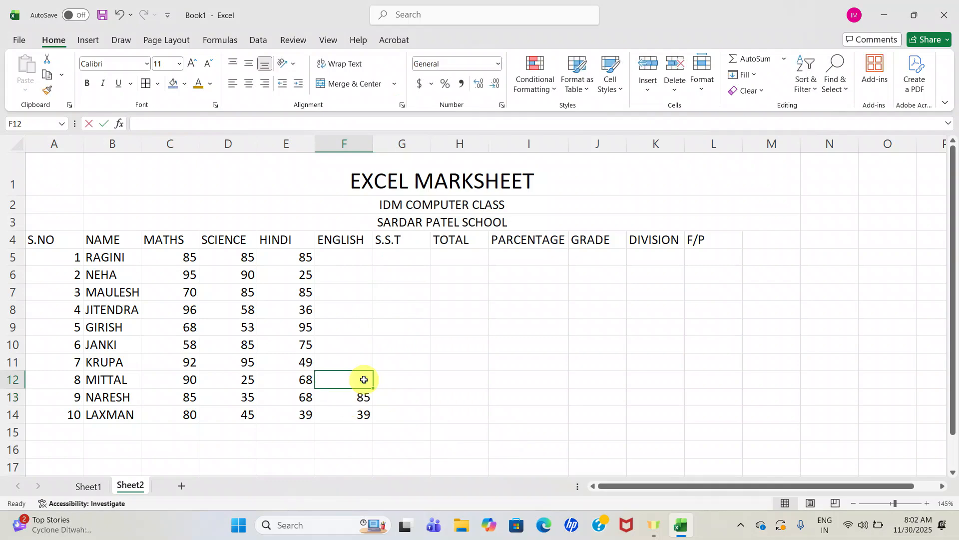
click(365, 380)
text(985)
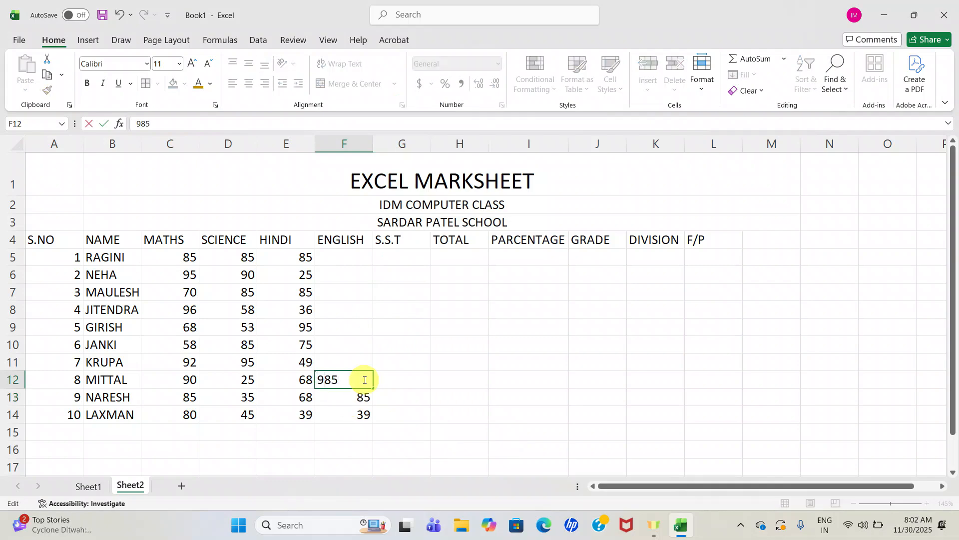
key(BackSpace)
click(353, 255)
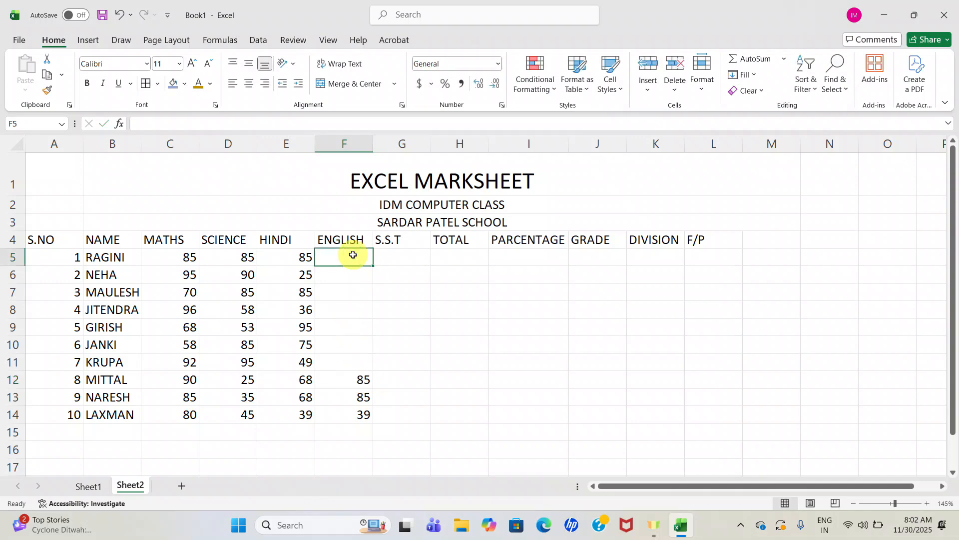
Enter the ENGLISH marks 95, 65 and 75 for the first three students in cells F5 to F7
text(95)
key(Return)
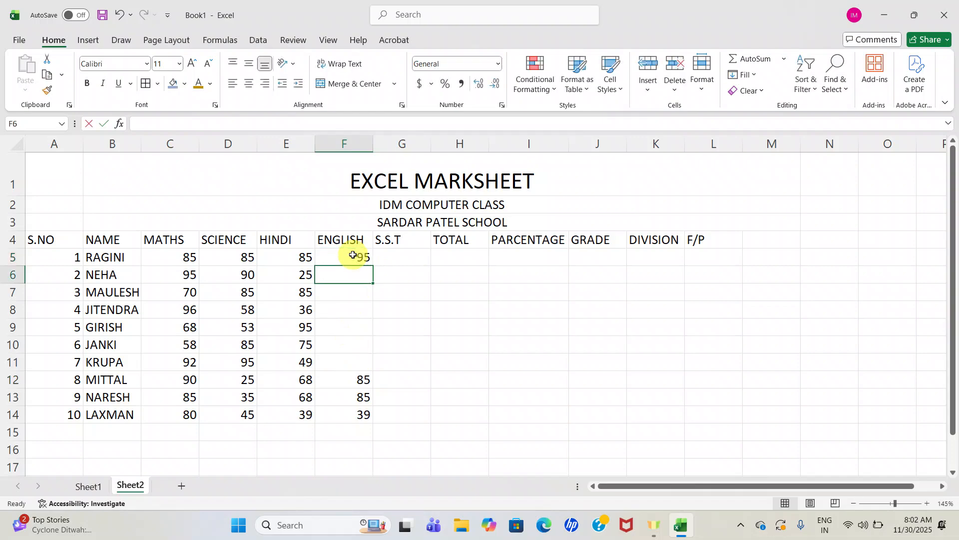
text(65)
key(Return)
text(75)
key(Return)
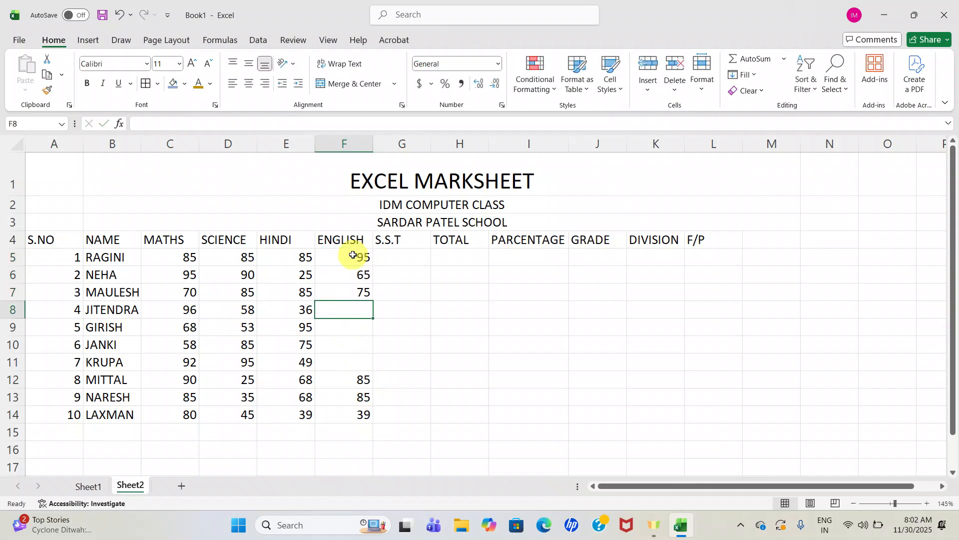
Enter the ENGLISH marks 76, 96, 38 and 96 for the fourth to seventh students in cells F8 to F11
text(76)
key(Return)
text(96)
key(Return)
text(3)
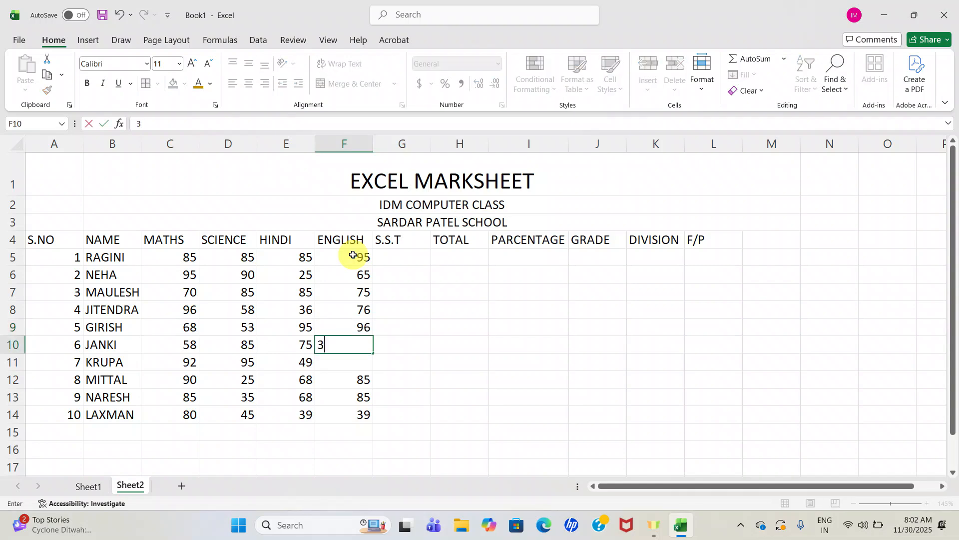
text(8)
key(Return)
text(96)
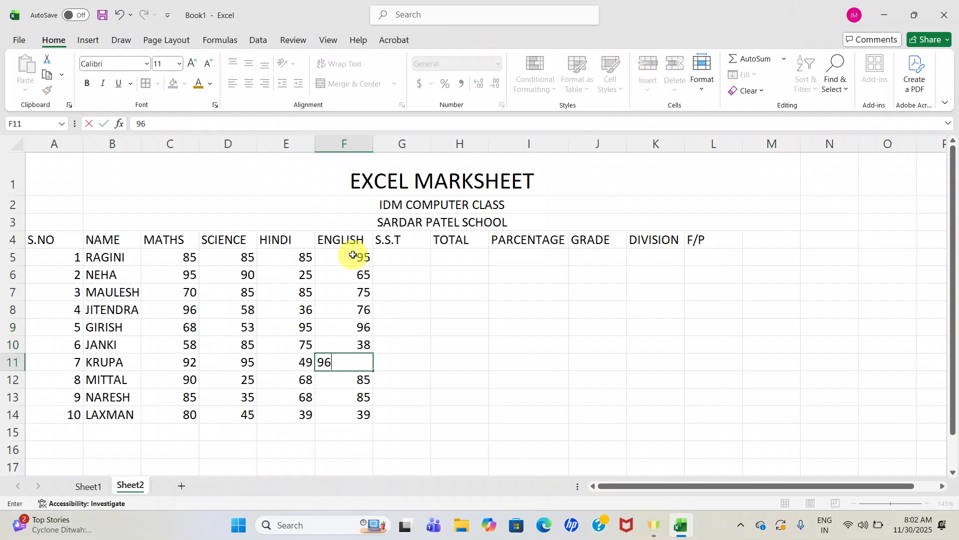
key(Return)
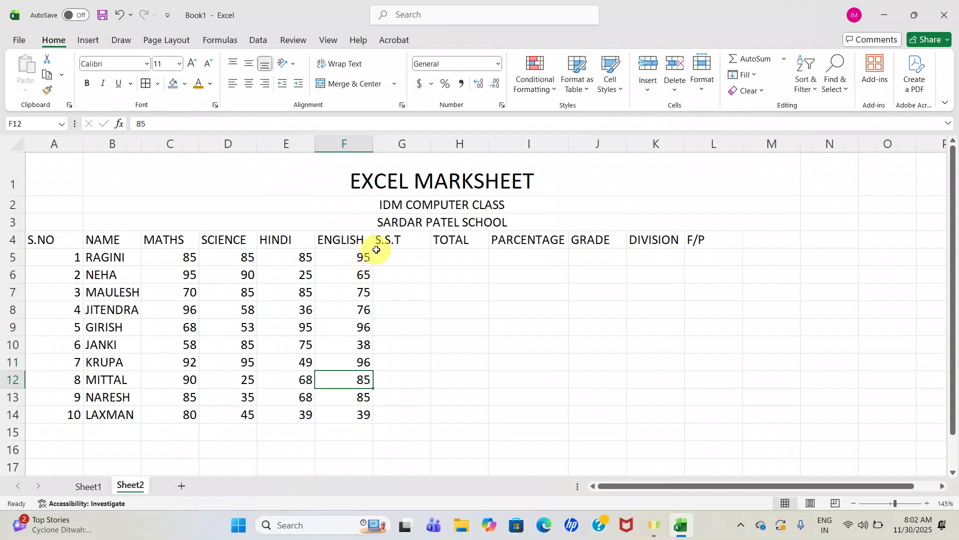
Enter the S.S.T marks 98, 36, 39, 85 and 85 for the first five students in cells G5 to G9
click(377, 250)
double_click(382, 251)
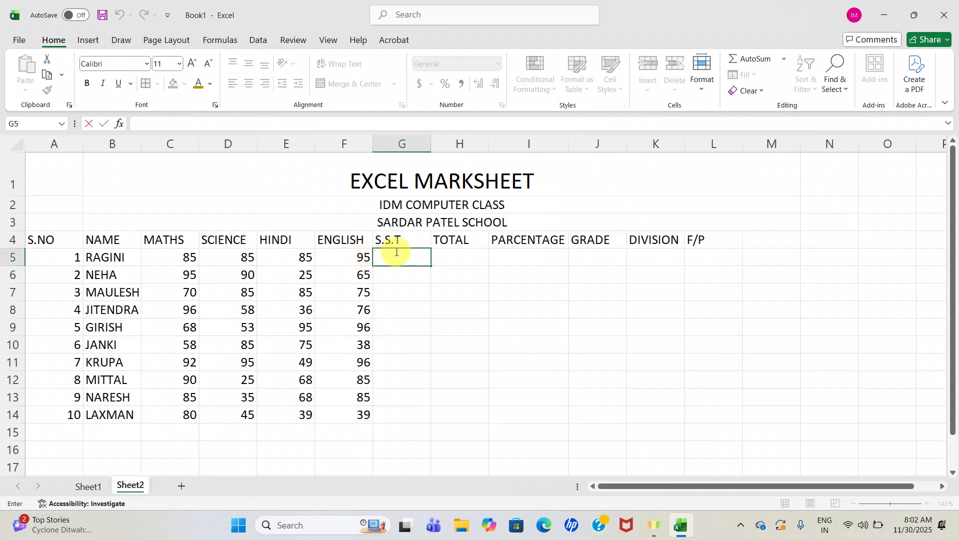
text(98)
key(Return)
text(36)
key(Return)
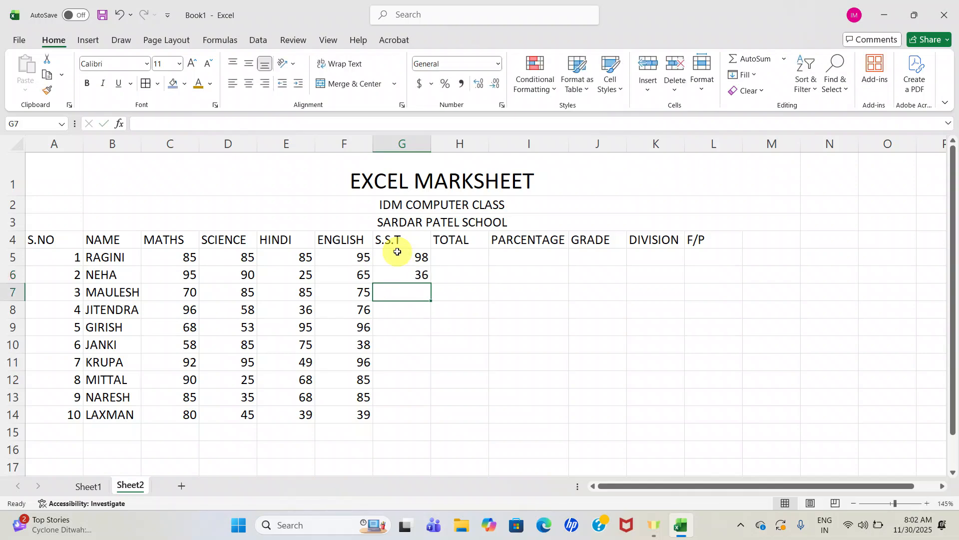
text(39)
key(Return)
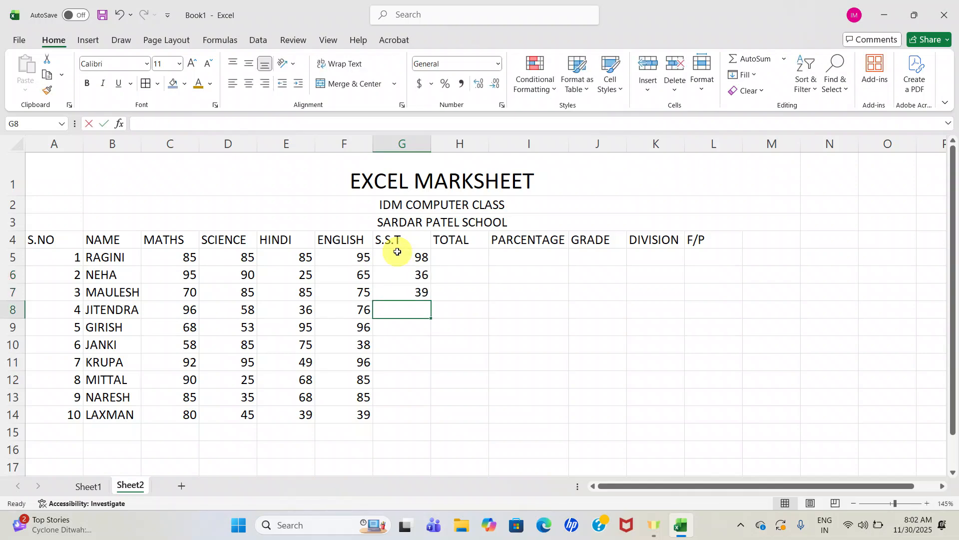
text(85)
key(Return)
text(85)
key(Return)
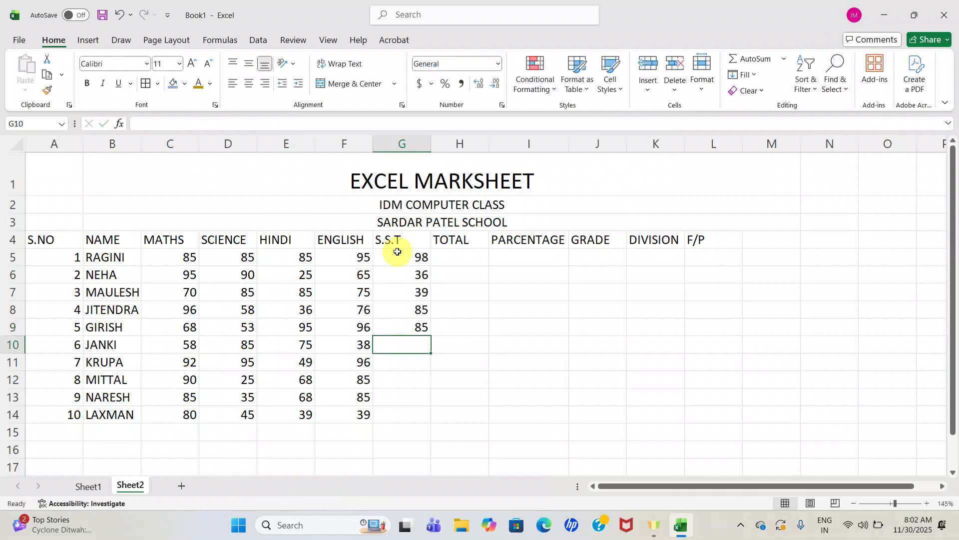
Enter the S.S.T mark 96 for the sixth, seventh and eighth students in cells G10 to G12
text(96)
key(Return)
text(96)
key(Return)
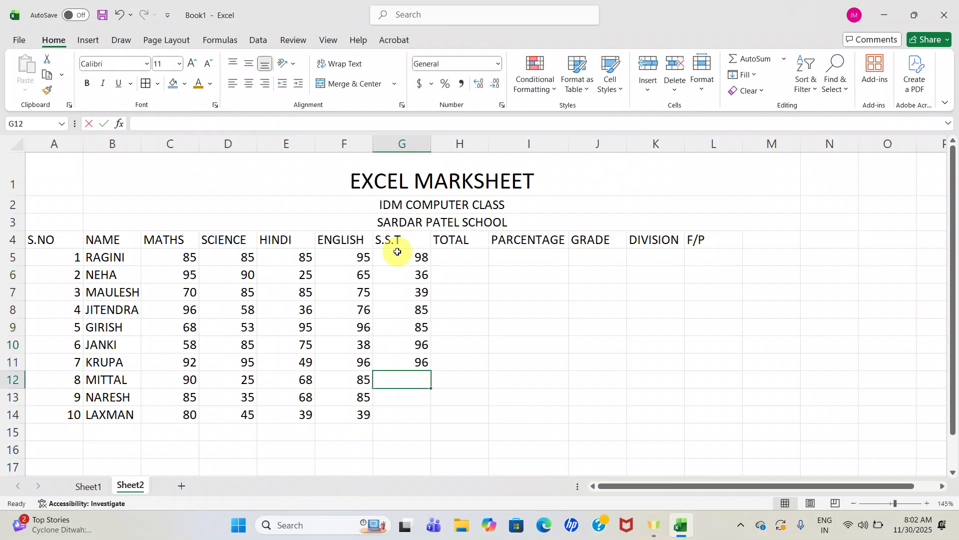
text(96)
key(Return)
Enter the S.S.T marks 97 in cell G13 and 96 in cell G14 for the last two students
text(9)
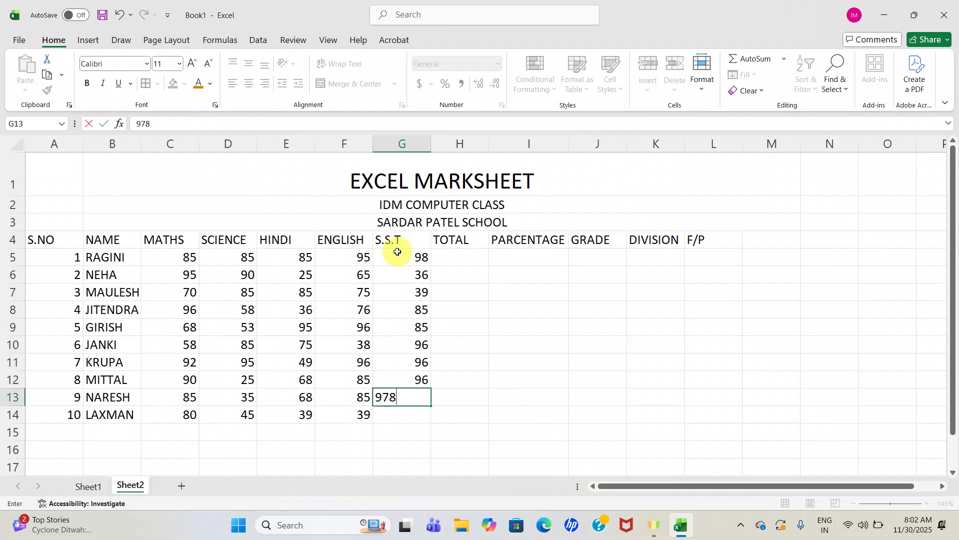
text(78)
key(Return)
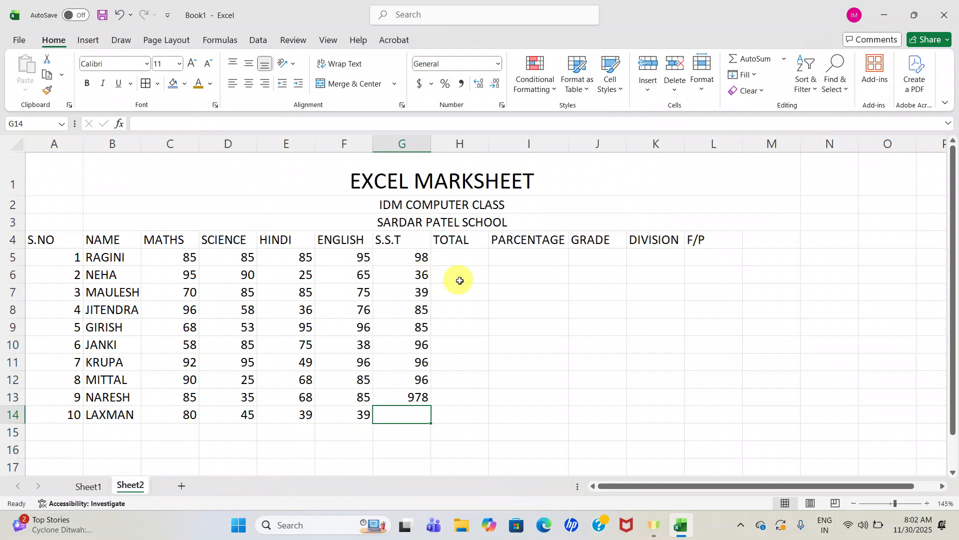
double_click(426, 390)
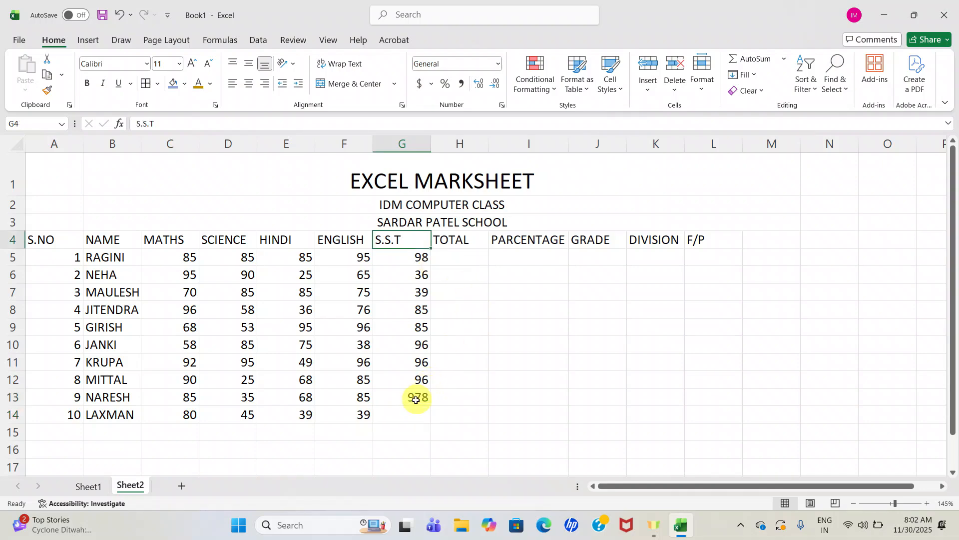
double_click(424, 398)
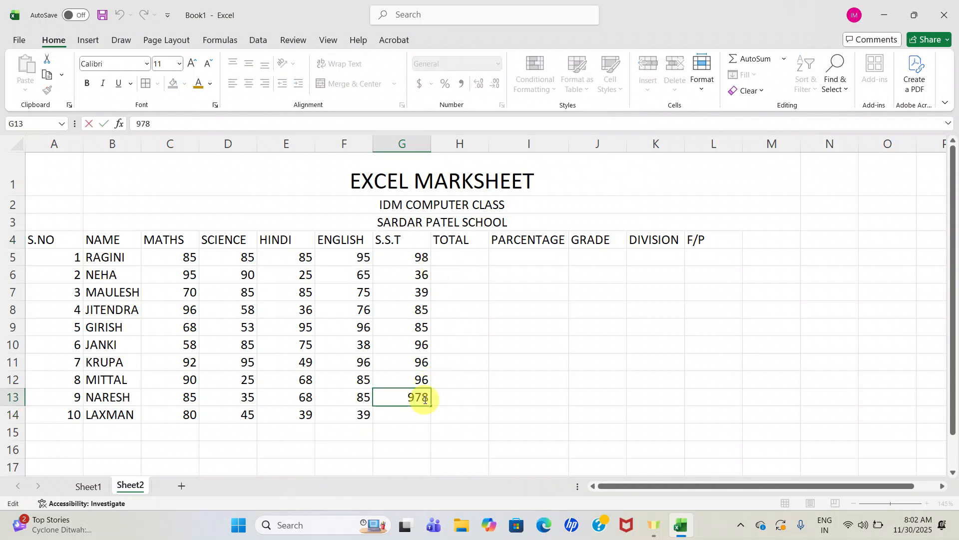
key(Delete)
click(421, 412)
text(965)
key(BackSpace)
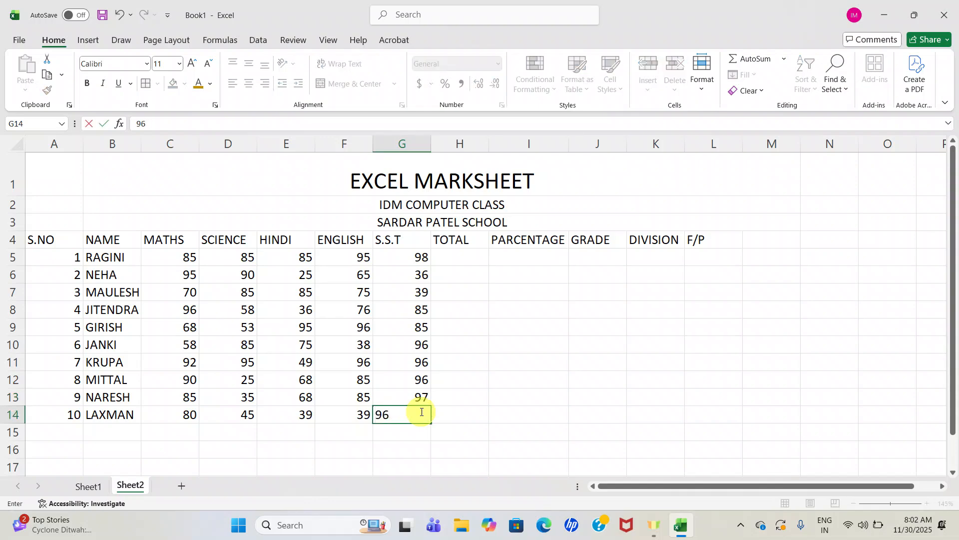
click(452, 256)
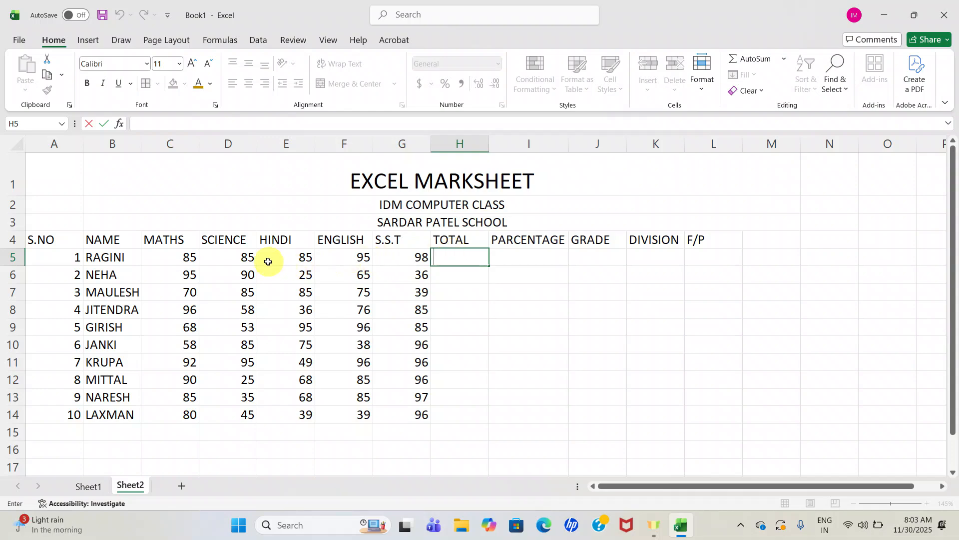
Total the first student's marks C5:G5 in cell H5 with AutoSum and fill the formula down to H14
click(178, 255)
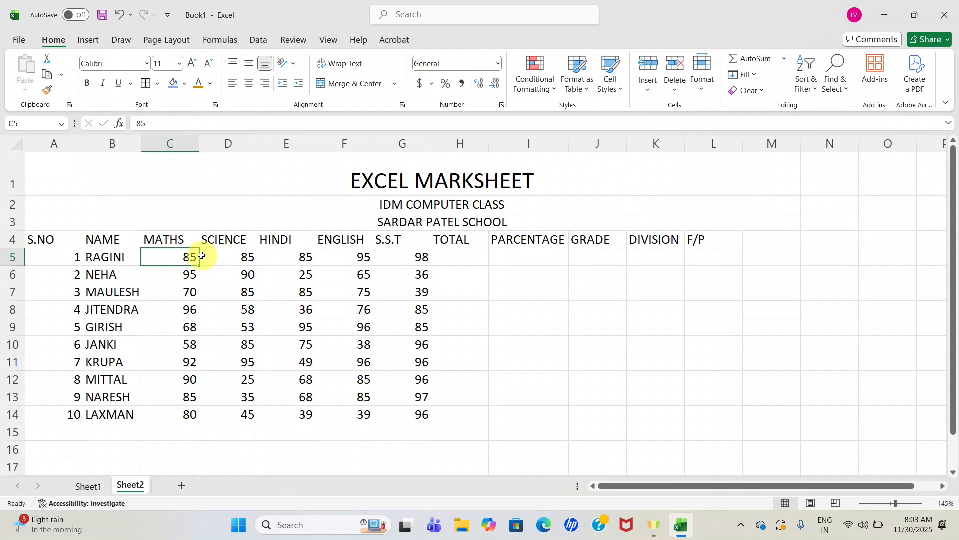
key(ctrl+Right)
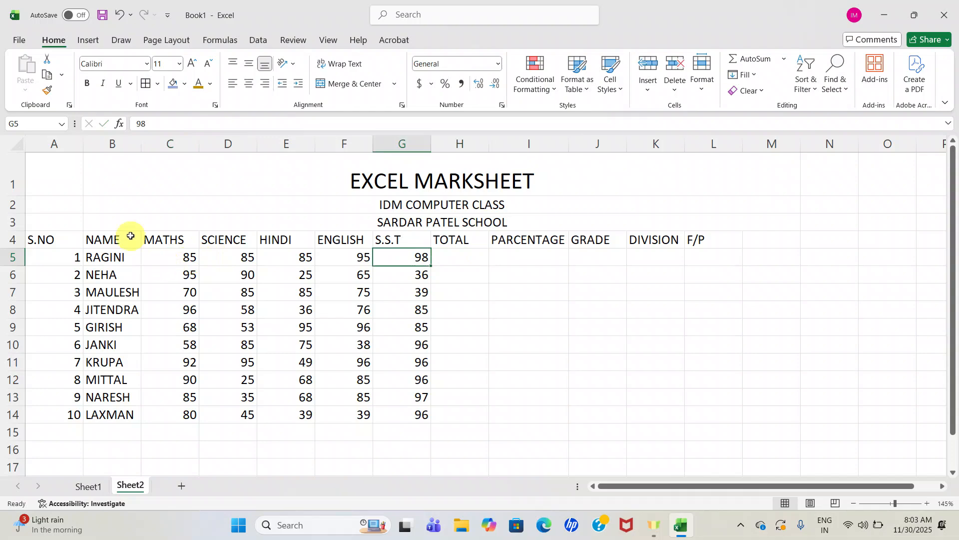
drag(155, 255, 383, 257)
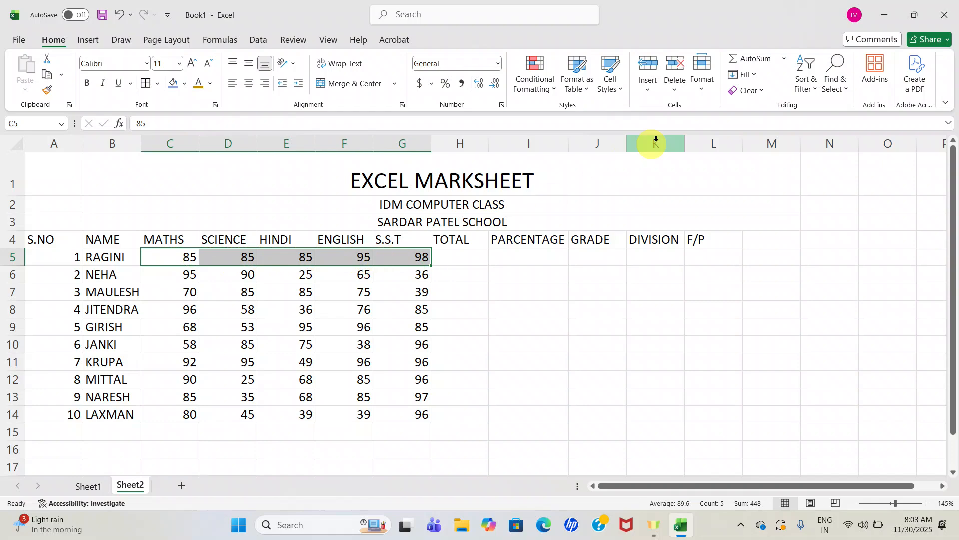
click(739, 59)
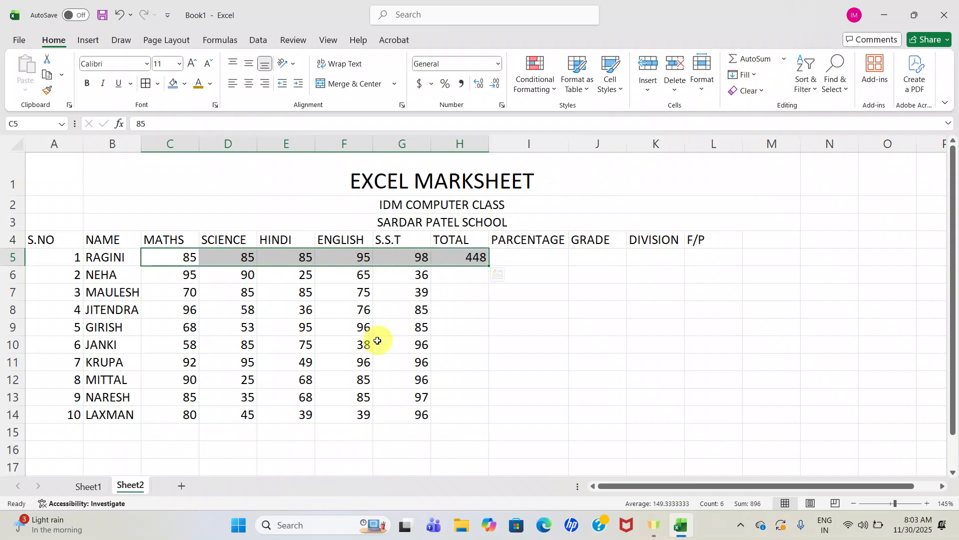
click(454, 256)
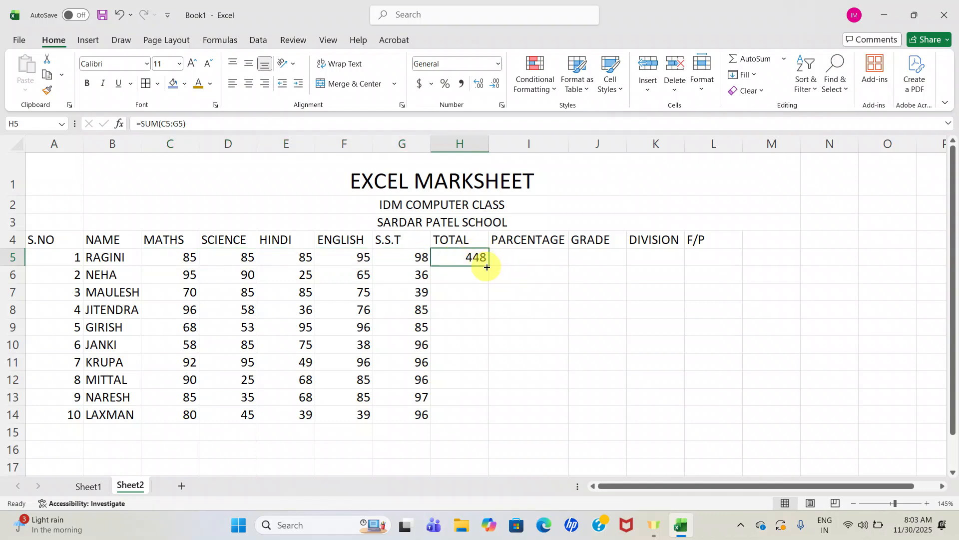
drag(488, 267, 482, 418)
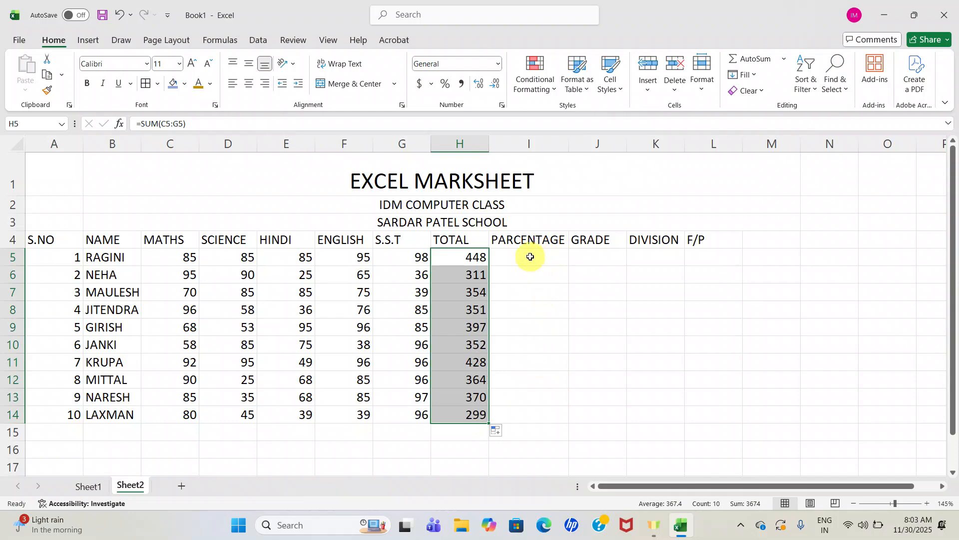
Calculate the first student's percentage in cell I5 with =H5/500*100 and fill the formula down to I14
double_click(530, 257)
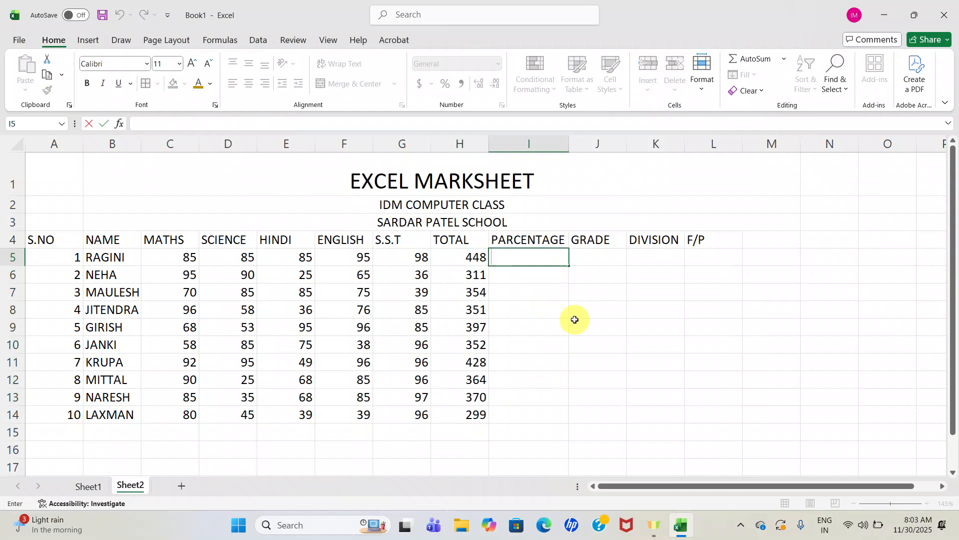
text(=)
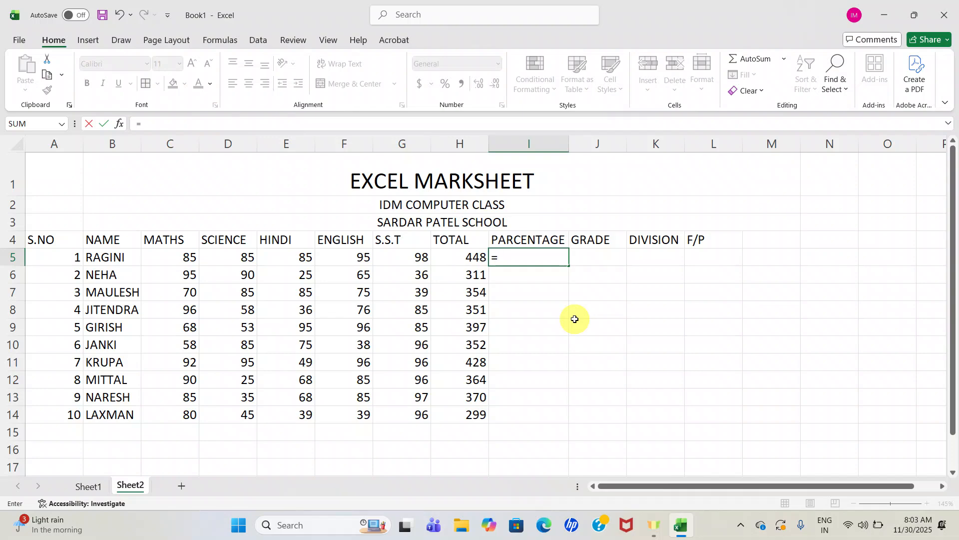
click(480, 258)
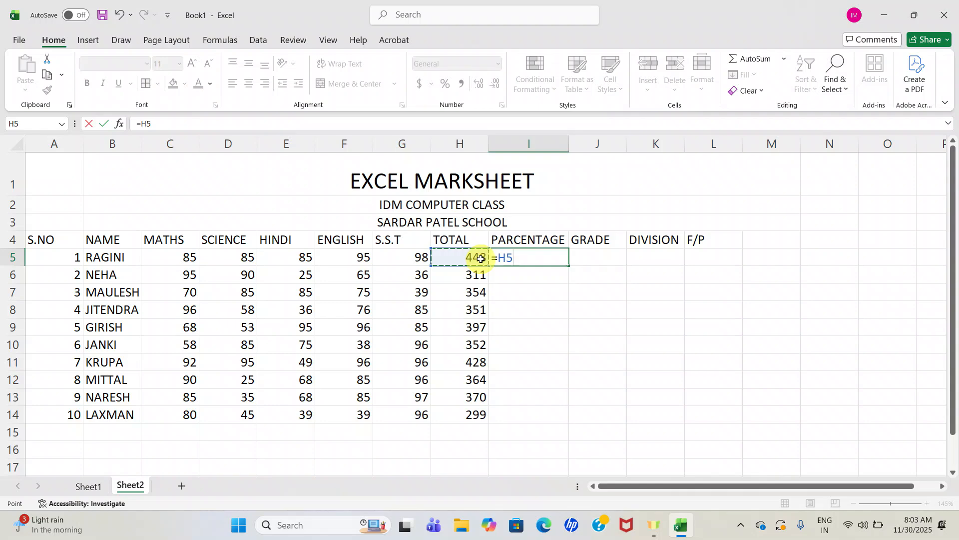
text(/)
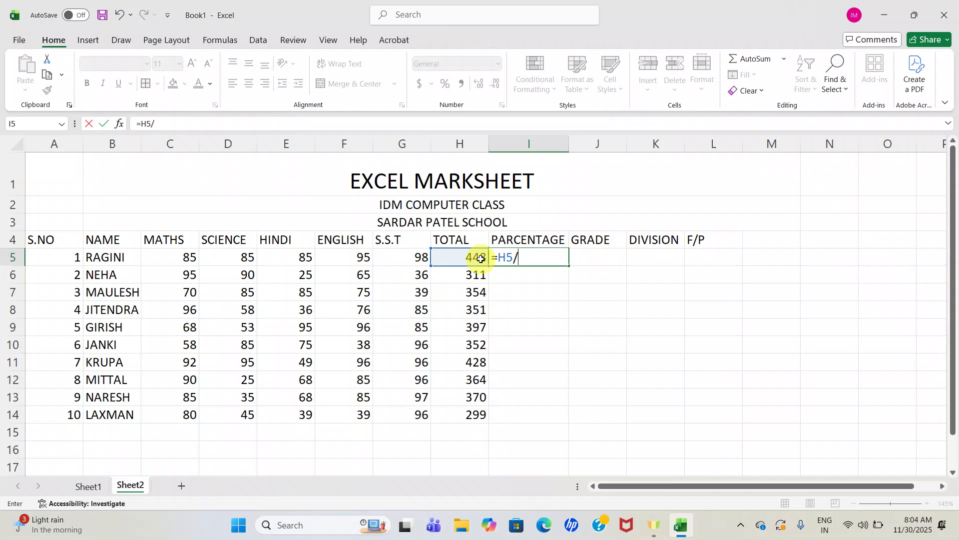
text(500*10)
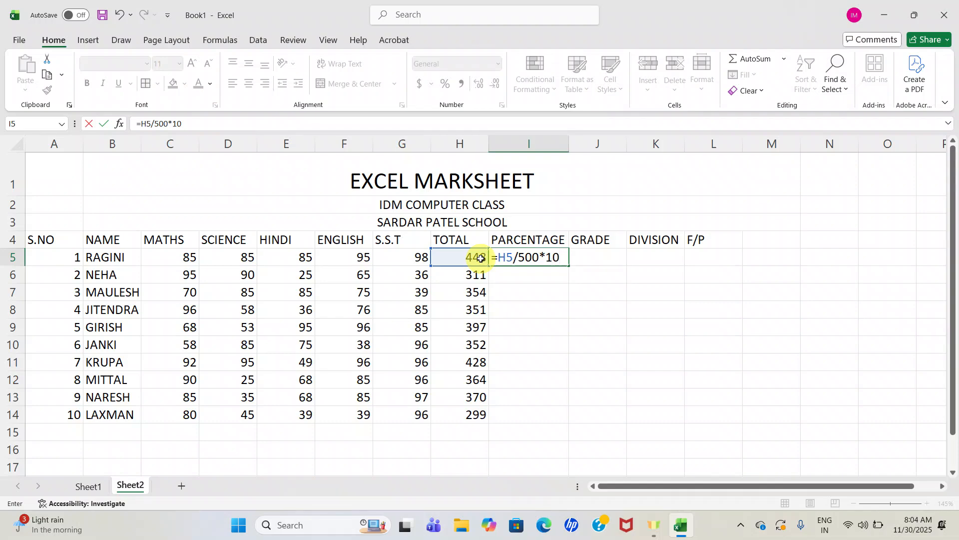
text(0)
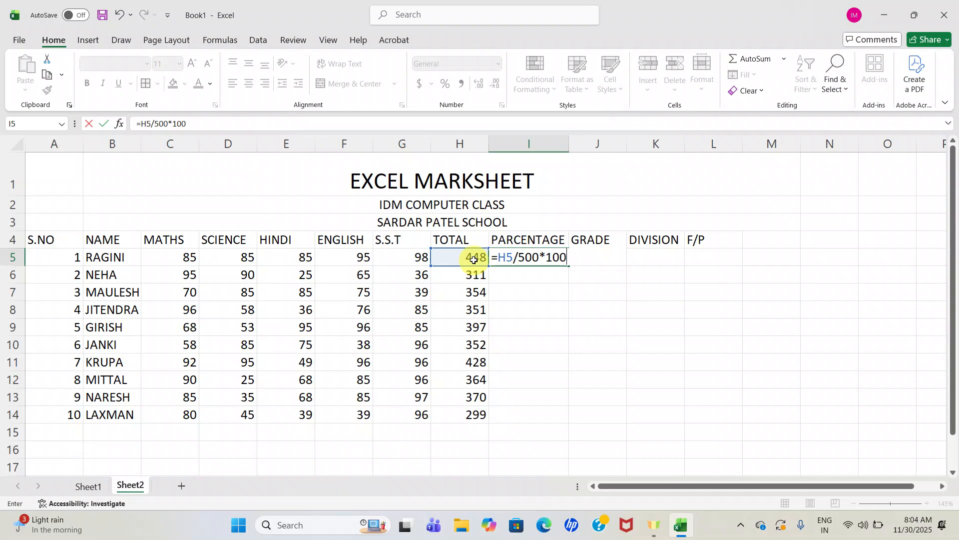
key(Return)
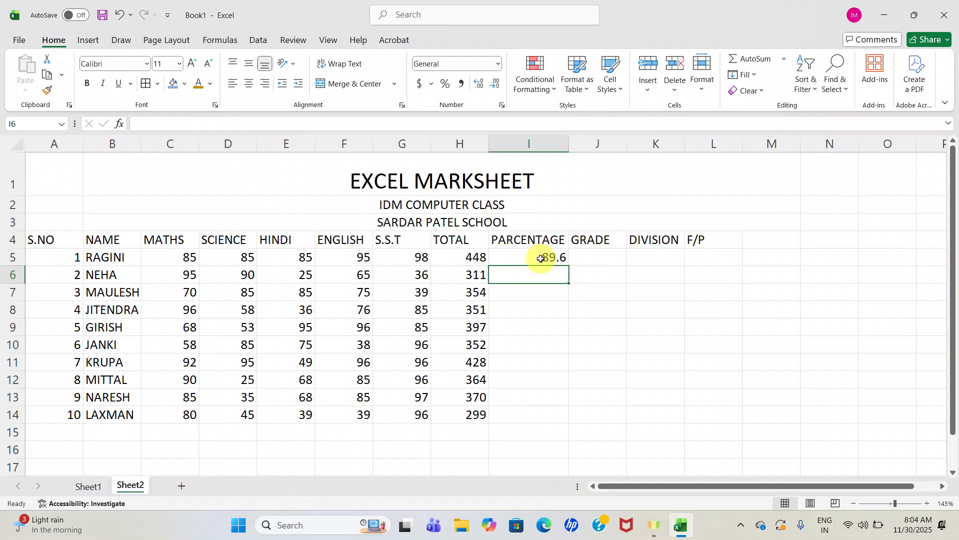
click(541, 259)
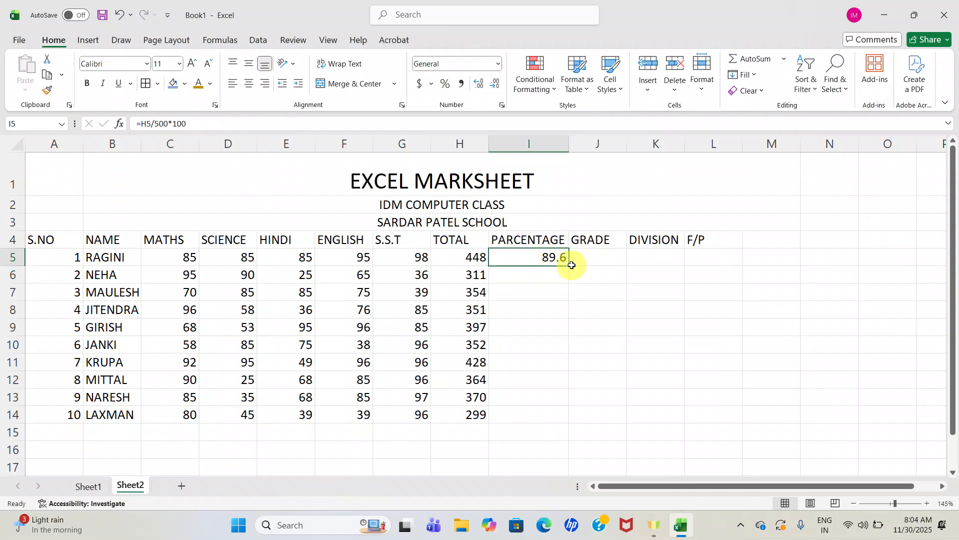
drag(567, 267, 574, 419)
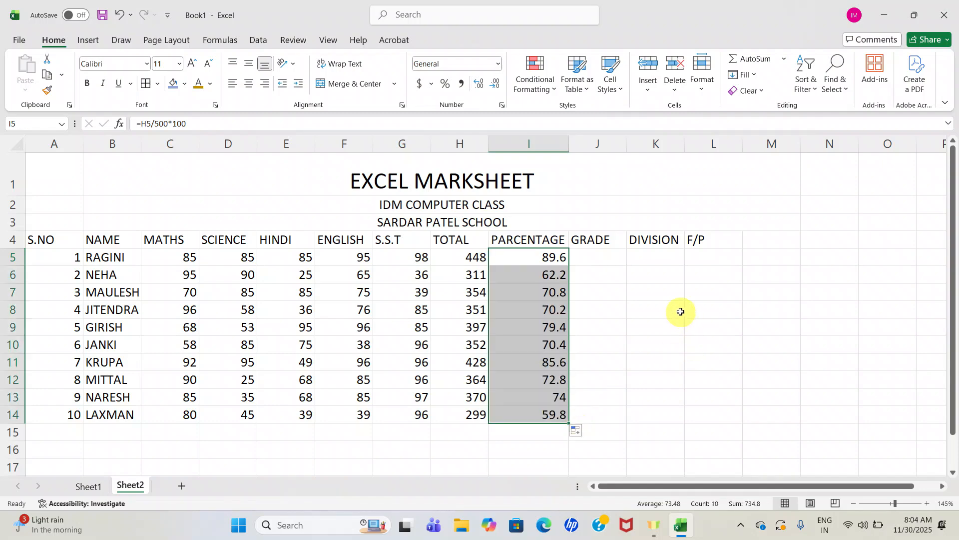
Begin an IF formula for the first student's grade in cell J5
click(612, 258)
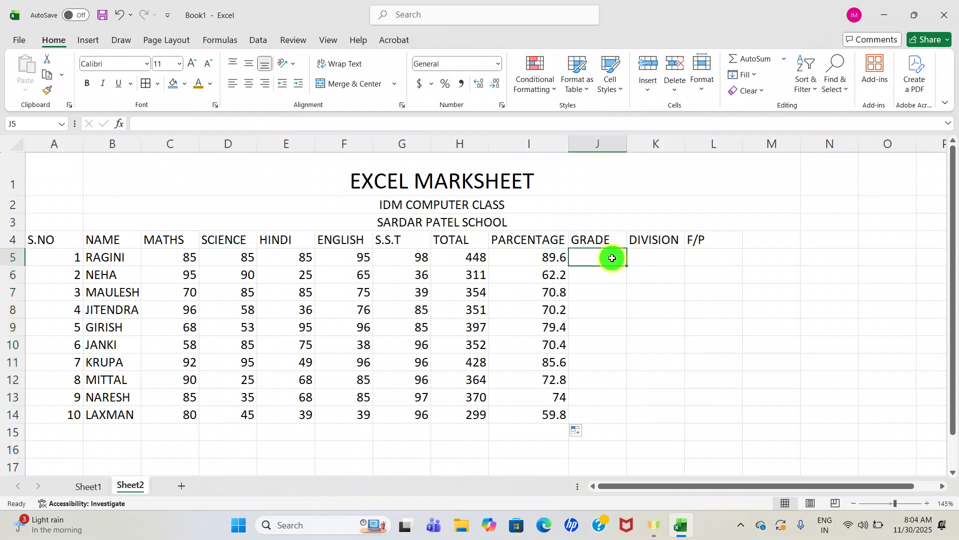
double_click(612, 258)
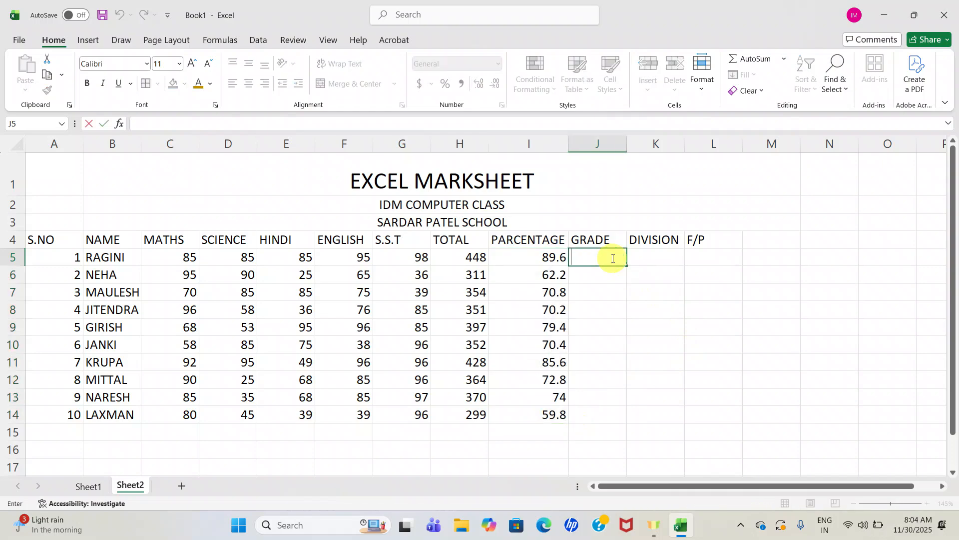
text(IF)
key(BackSpace)
key(BackSpace)
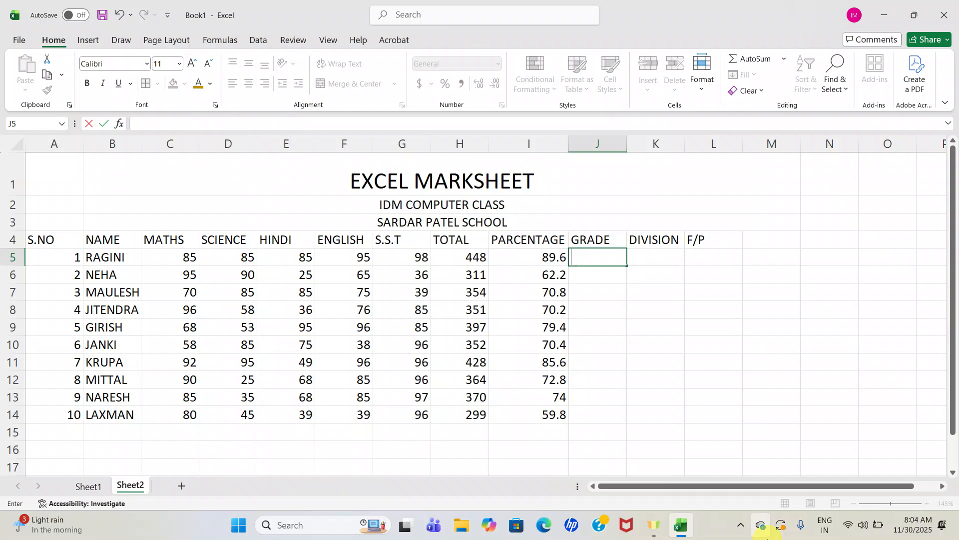
text(=)
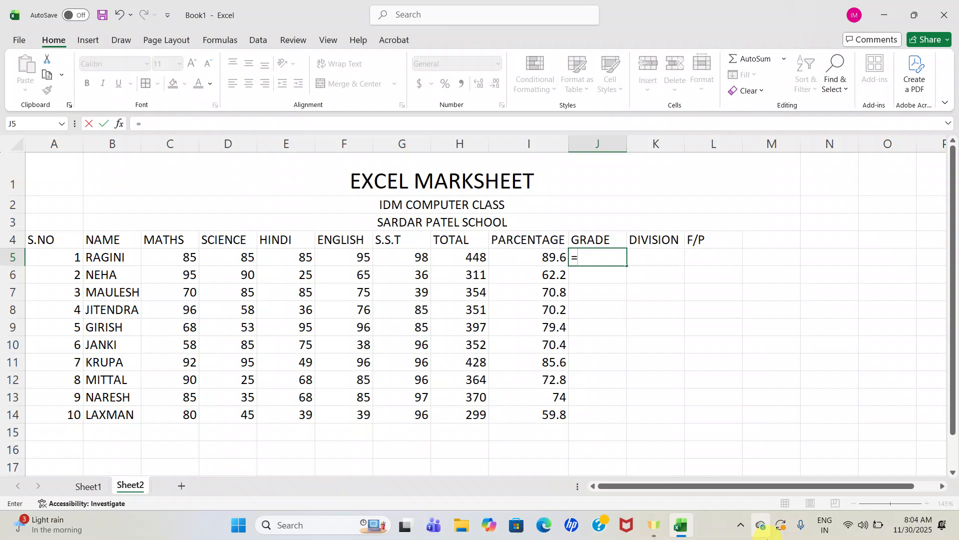
text(IF)
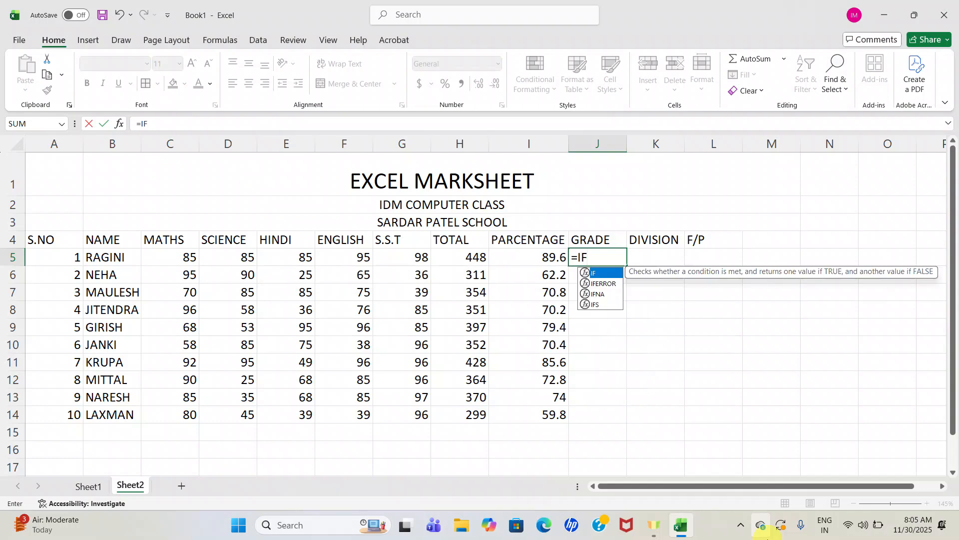
text(()
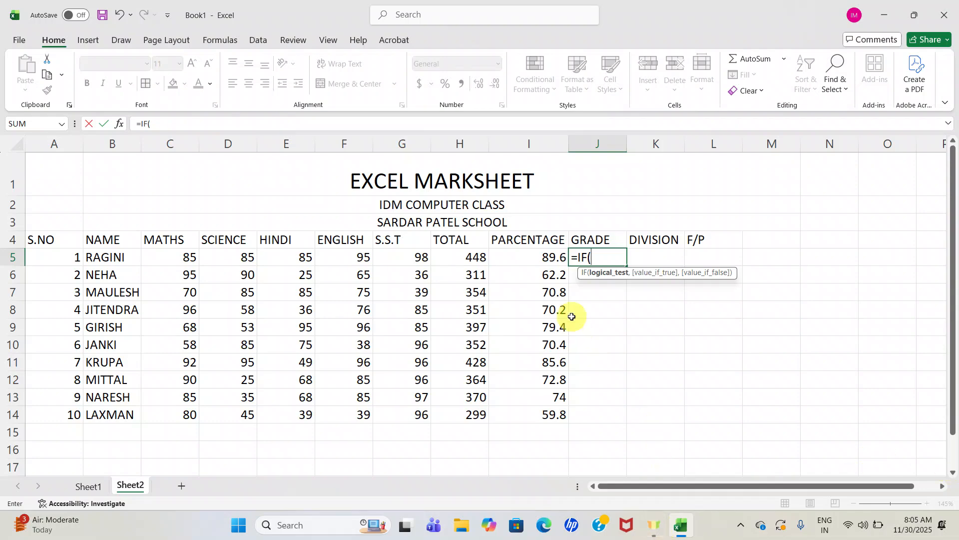
Add the test I5>80 with result "A" to the grade formula in J5, followed by a nested IF
click(537, 260)
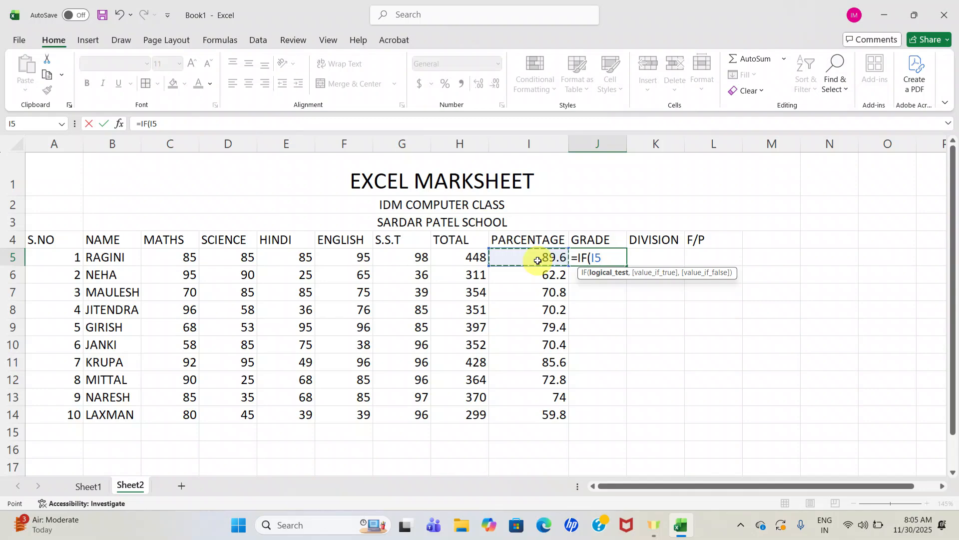
text(,)
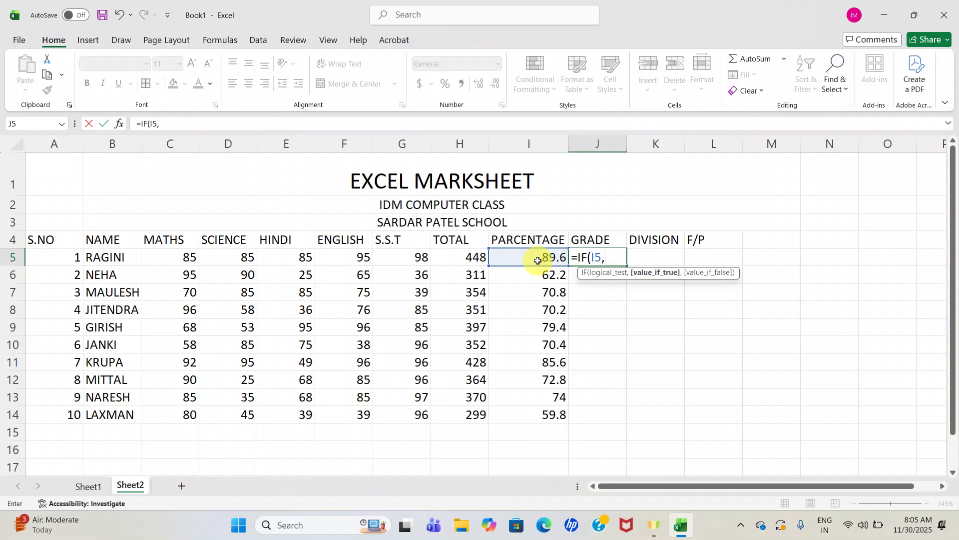
key(BackSpace)
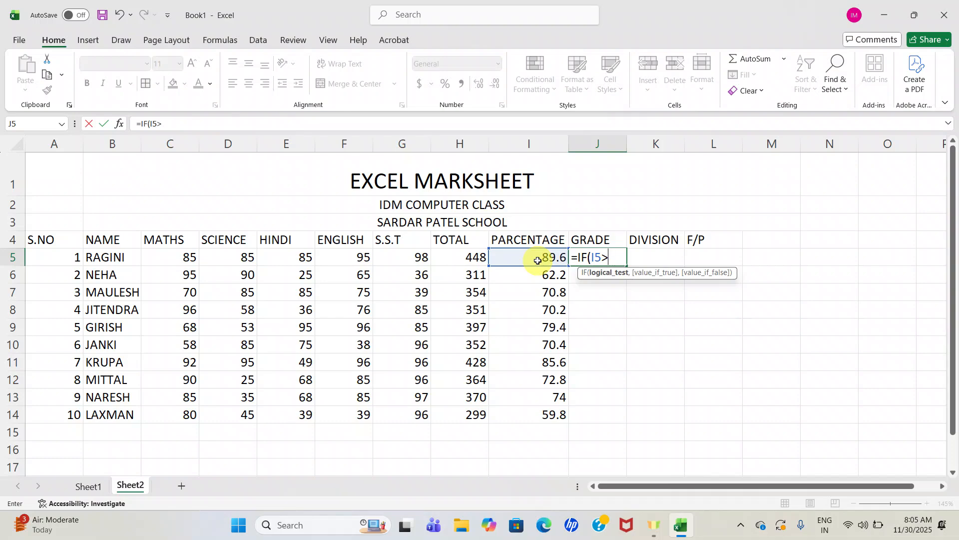
text(80)
text(,)
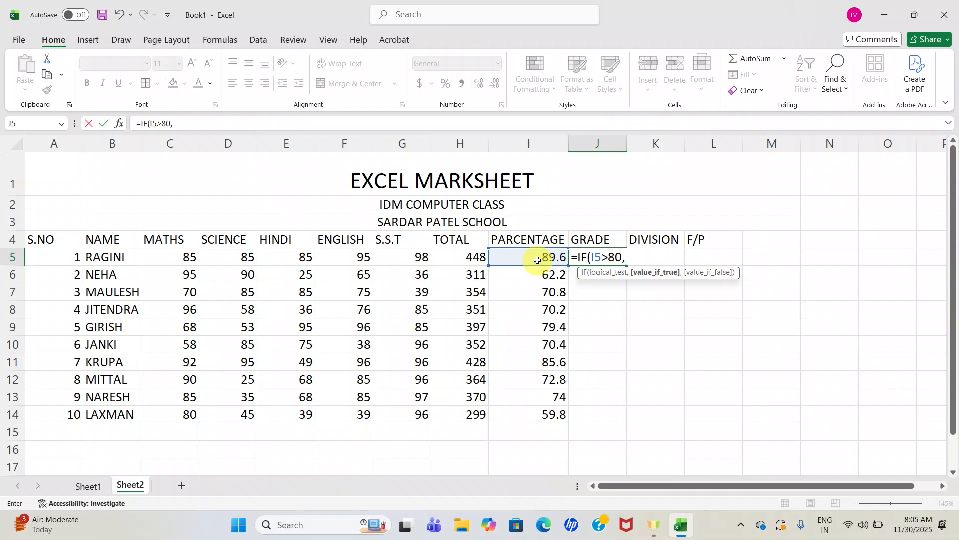
text("A",)
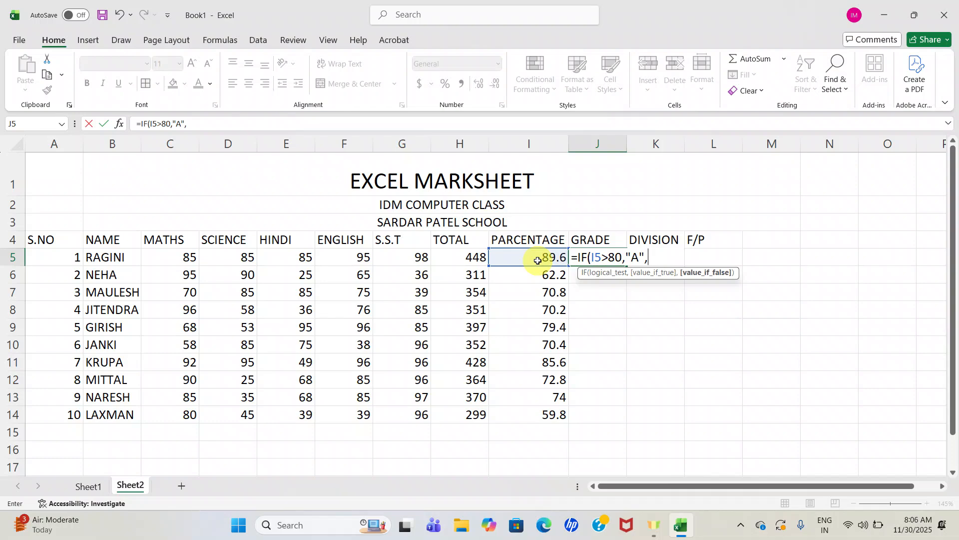
text(IF)
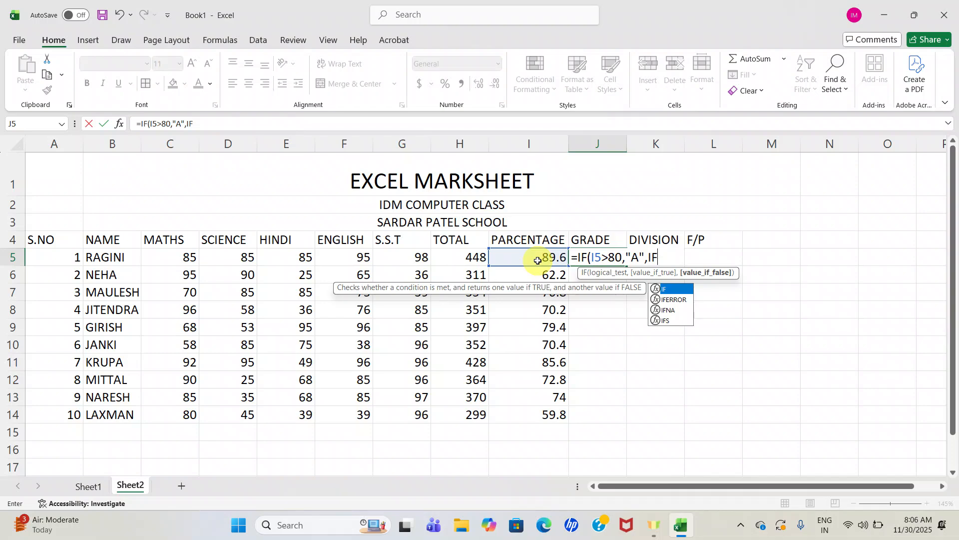
click(538, 260)
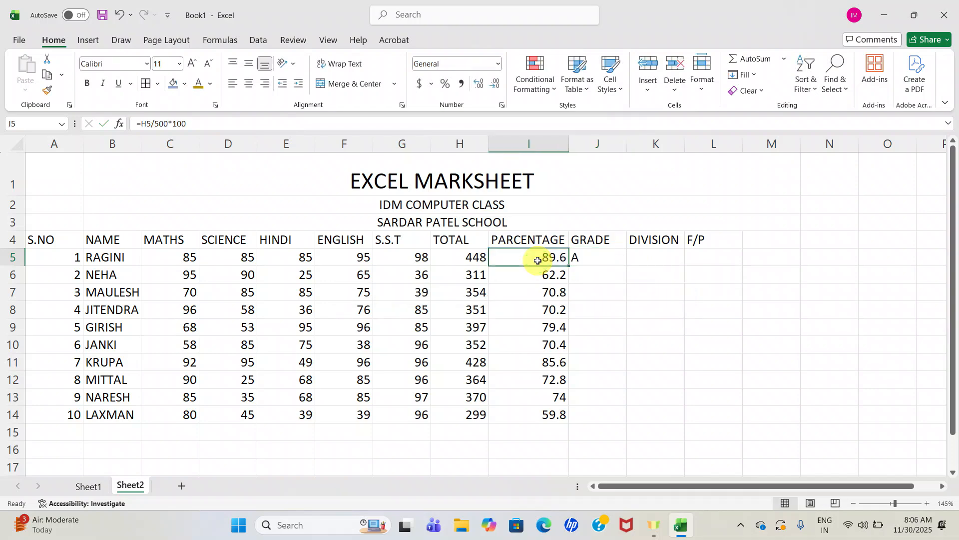
click(613, 262)
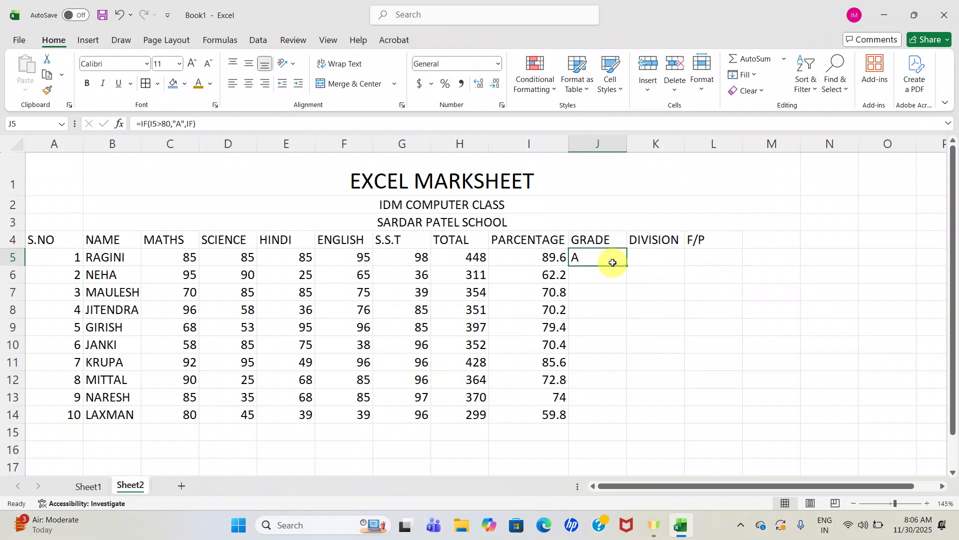
double_click(613, 262)
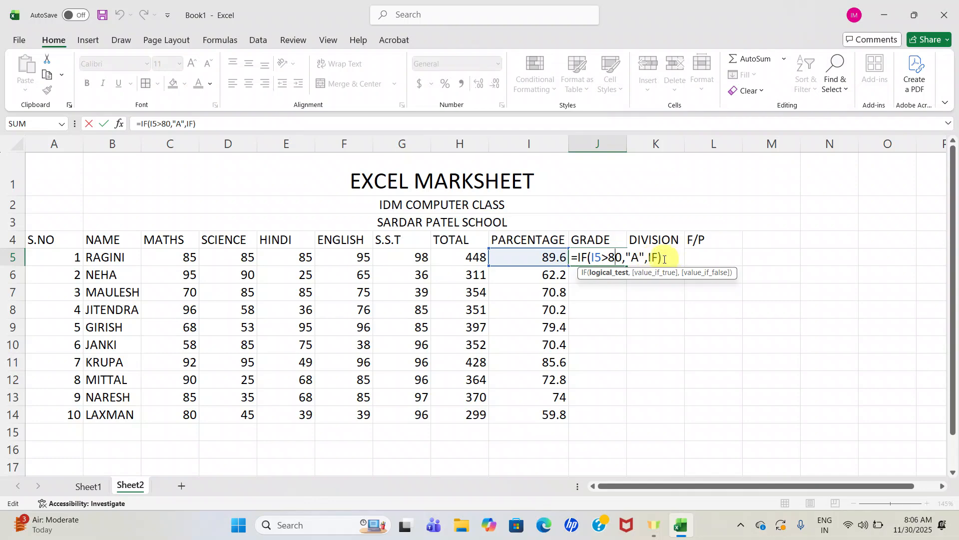
click(661, 257)
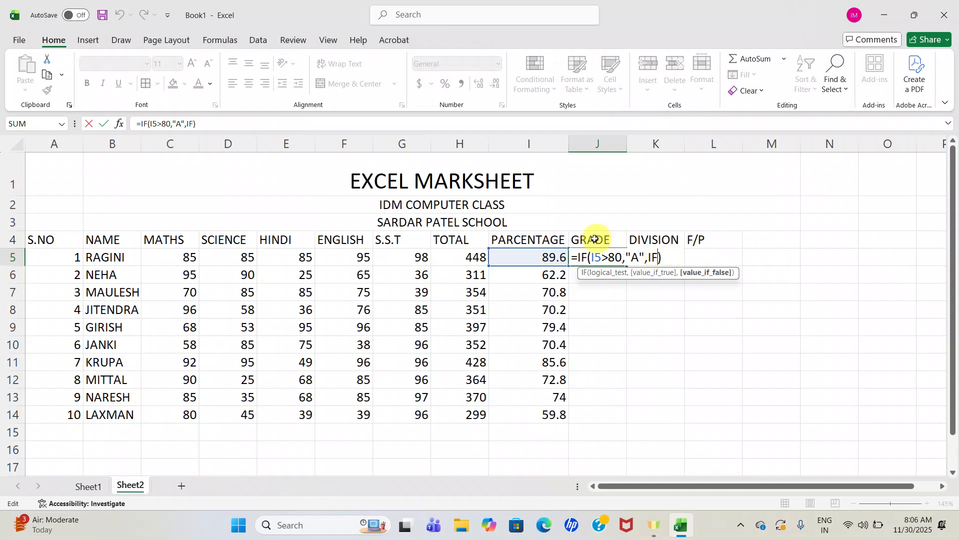
click(553, 260)
double_click(553, 260)
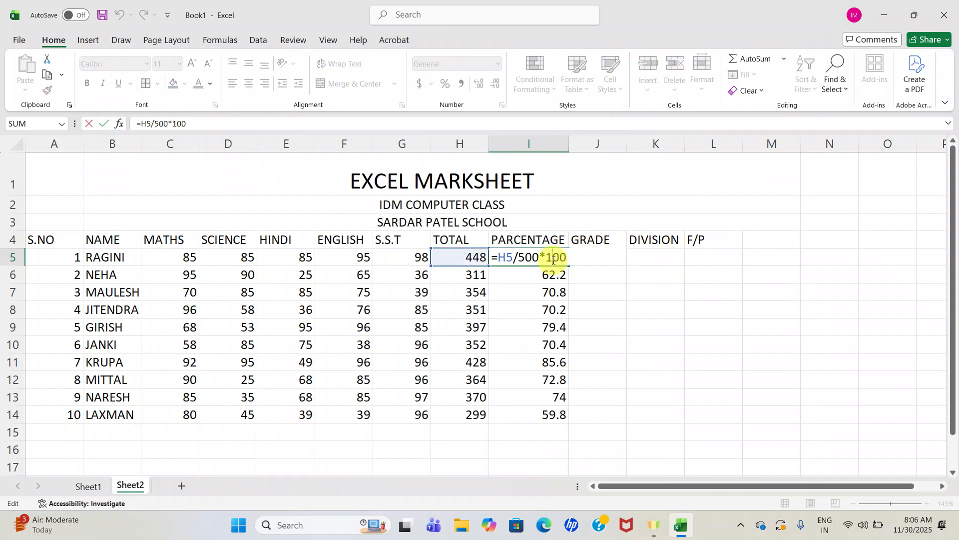
drag(598, 255, 492, 256)
double_click(598, 255)
click(606, 254)
click(659, 267)
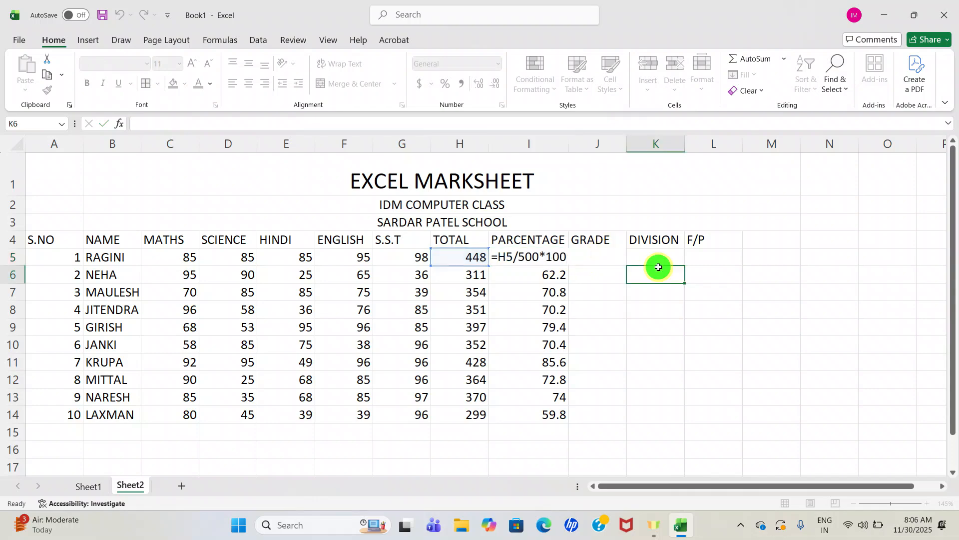
click(604, 253)
double_click(604, 257)
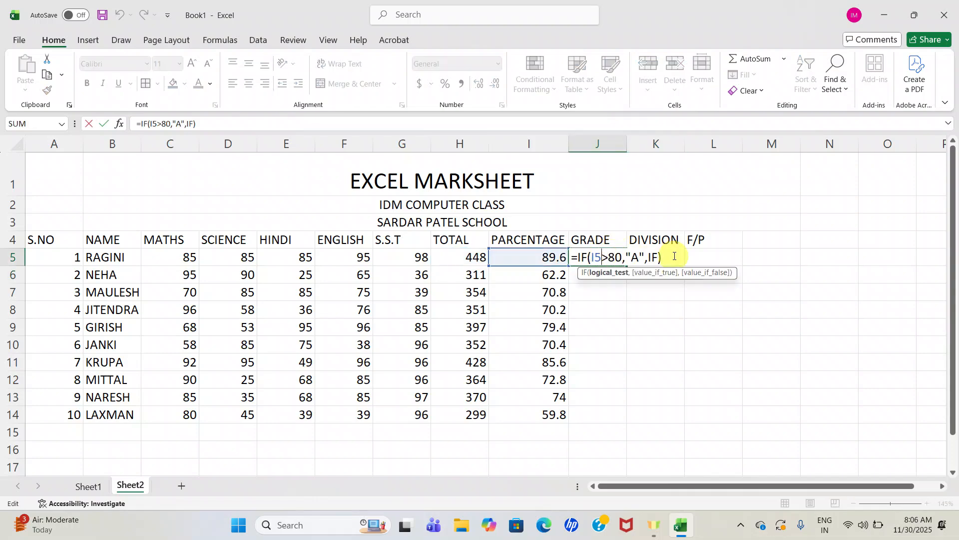
click(655, 255)
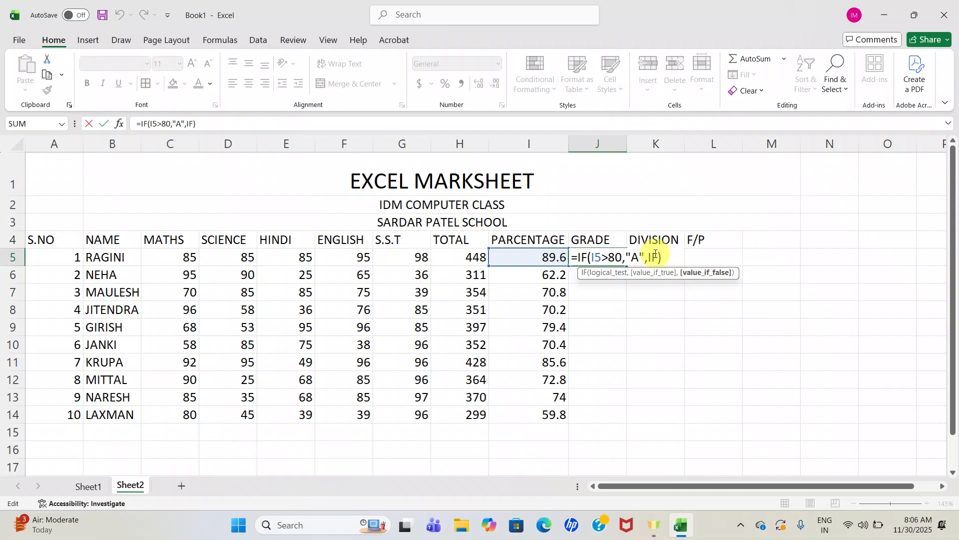
click(660, 256)
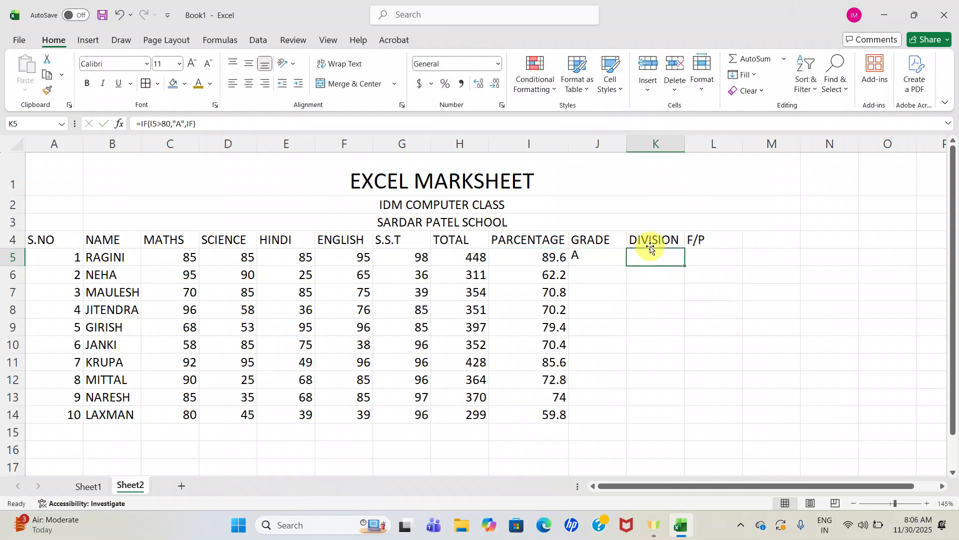
Reopen the grade formula in cell J5 and trim it back to =IF(I5>80,"A" by removing the incomplete nested IF
double_click(618, 257)
click(653, 258)
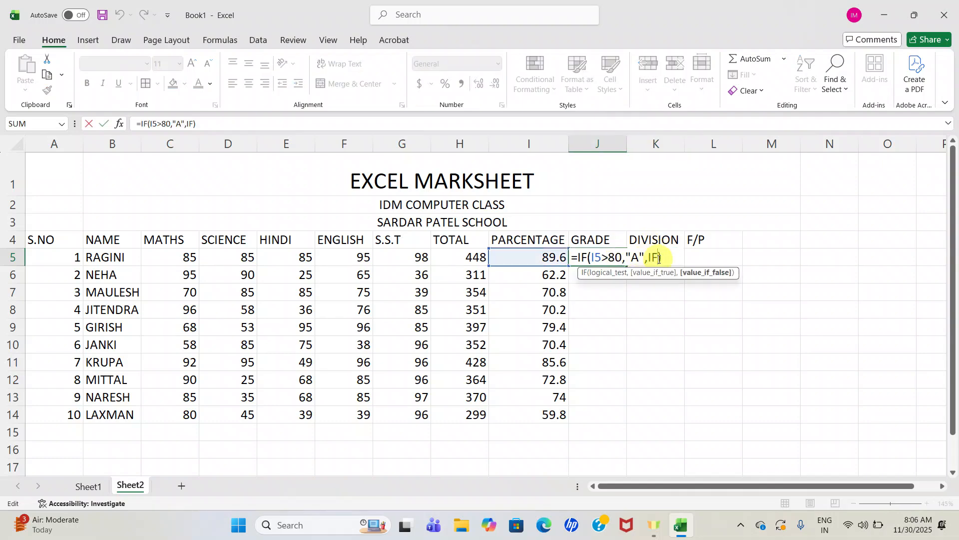
key(BackSpace)
key(BackSpace)
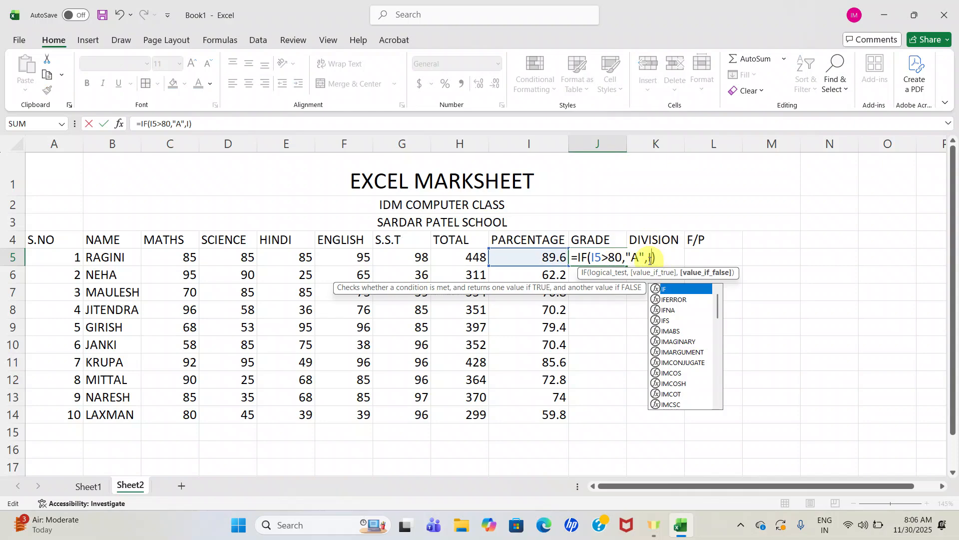
text(IF)
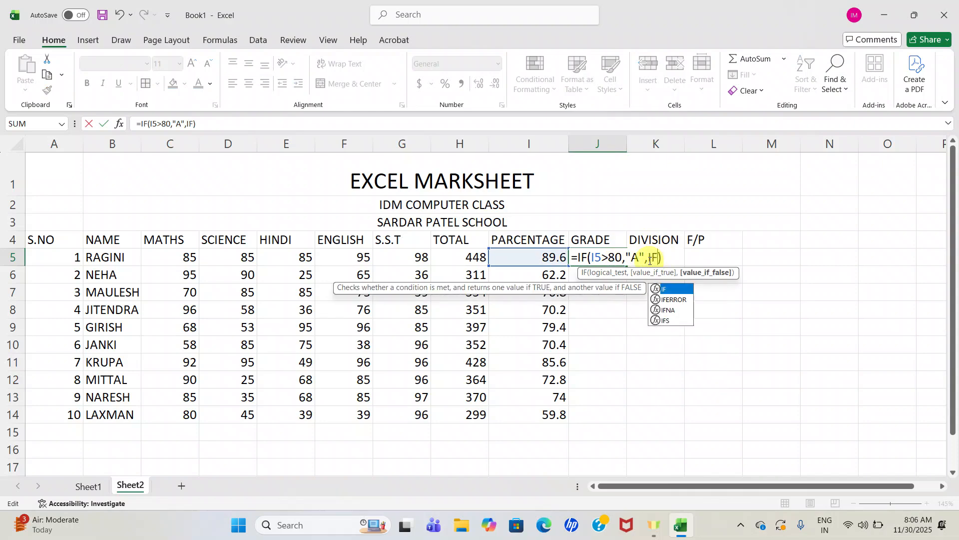
text(()
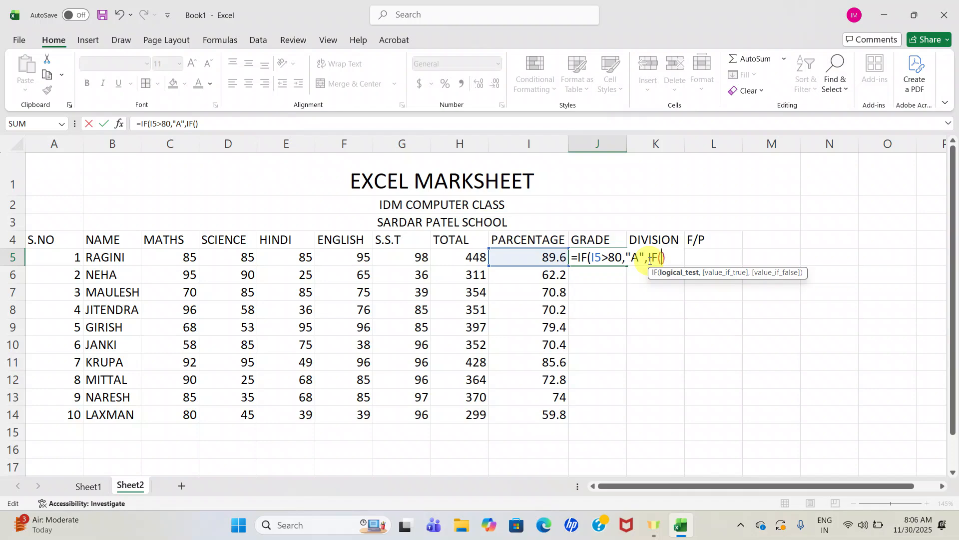
key(BackSpace)
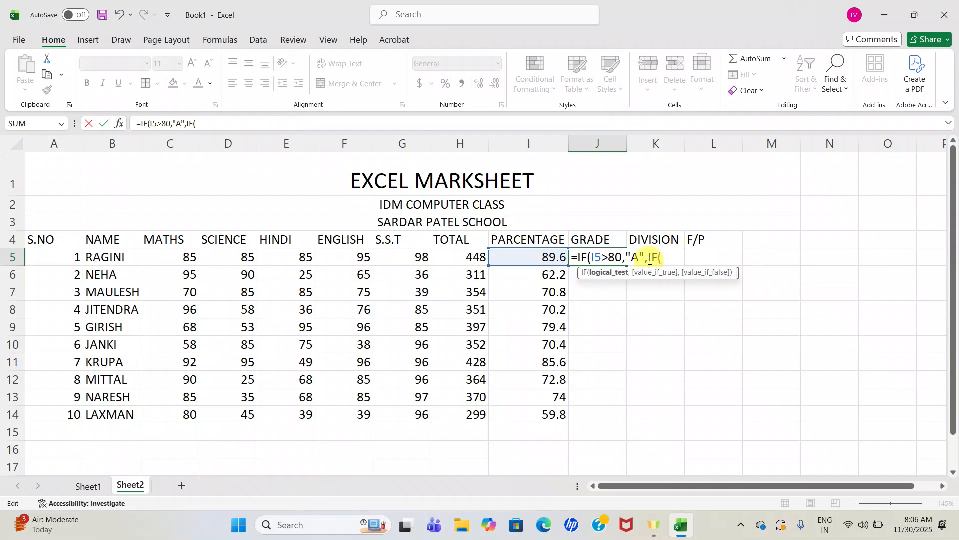
text(()
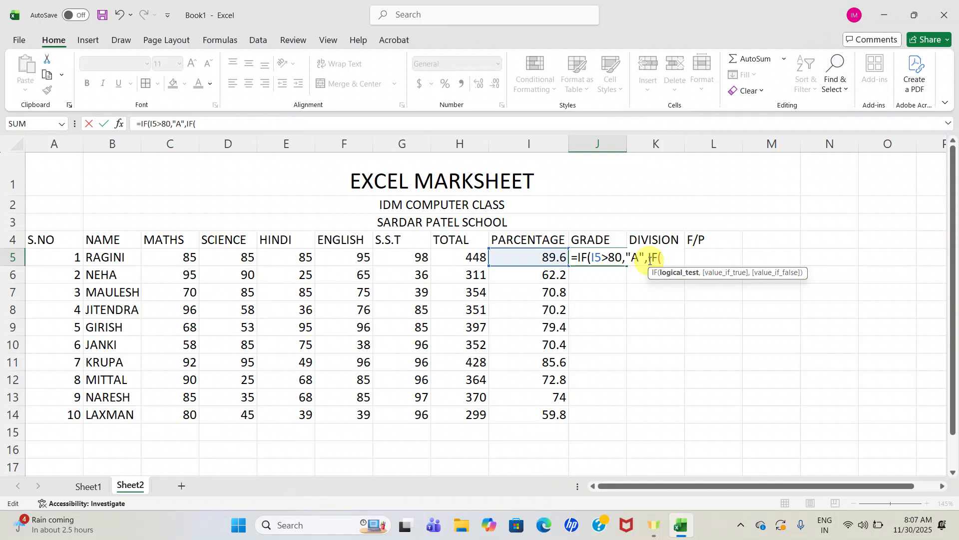
text(I5)
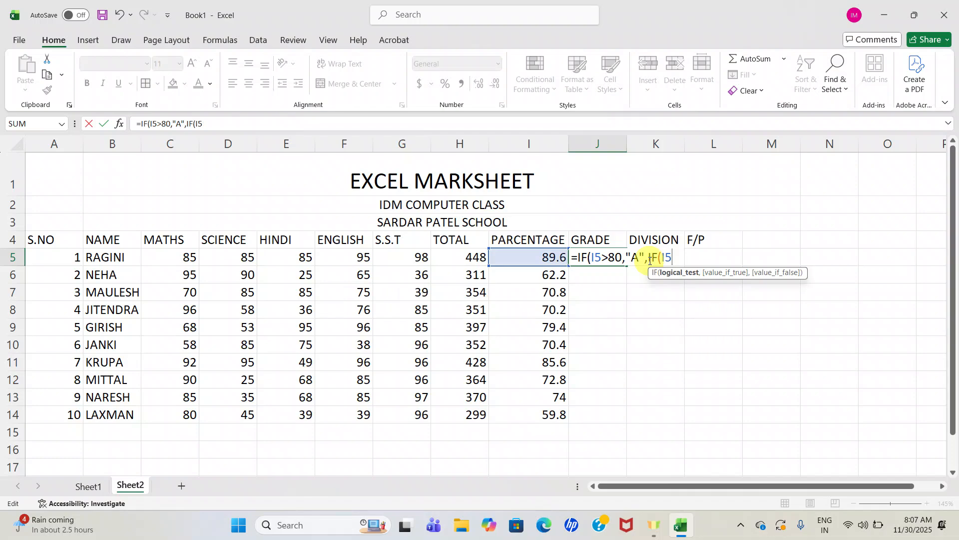
text(>)
key(BackSpace)
key(BackSpace)
key(BackSpace)
key(BackSpace)
key(BackSpace)
key(BackSpace)
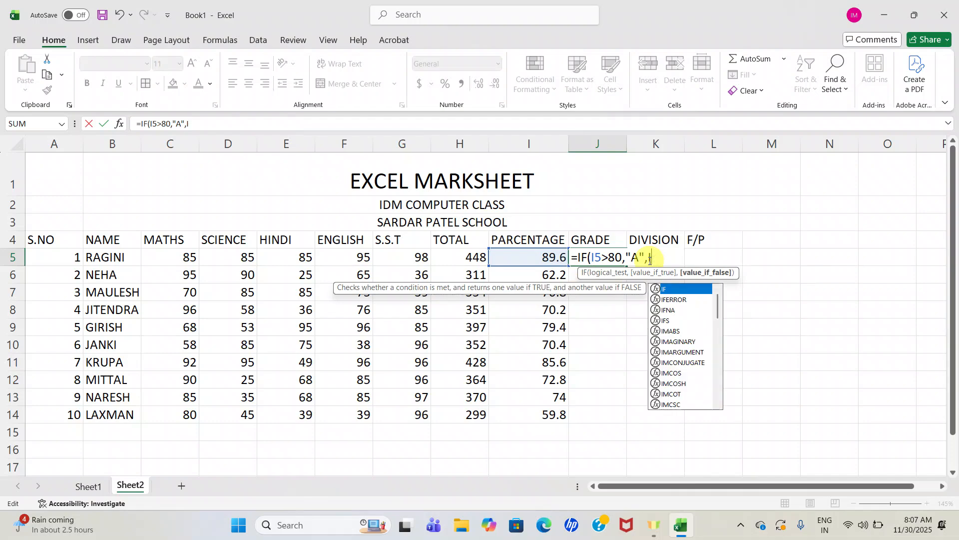
key(BackSpace)
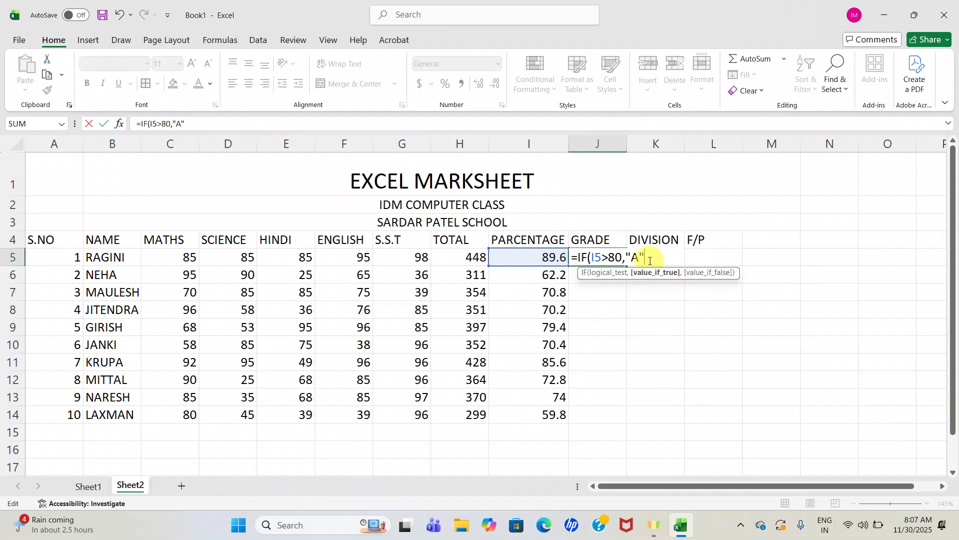
Extend the grade formula in J5 with a nested IF testing I5>70 with result "B"
text(,IF()
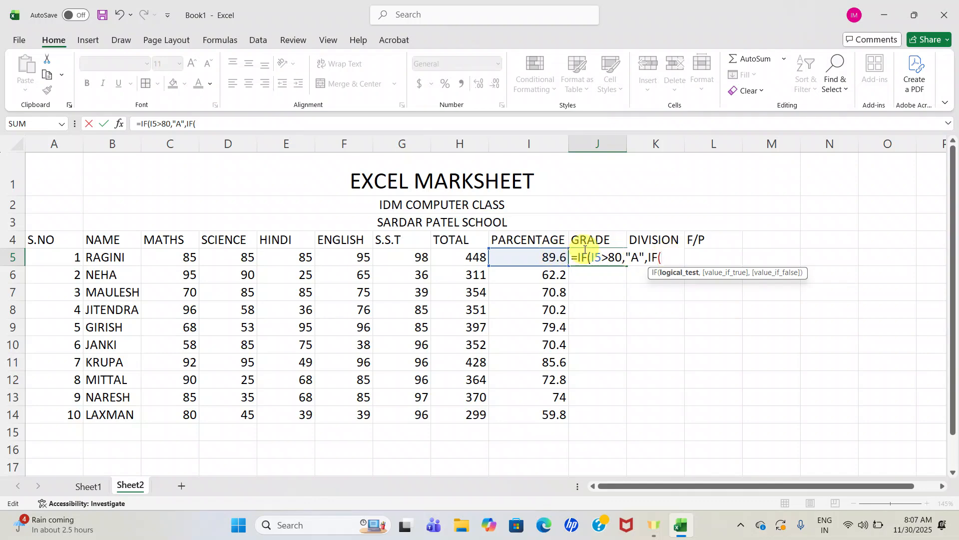
text(I5)
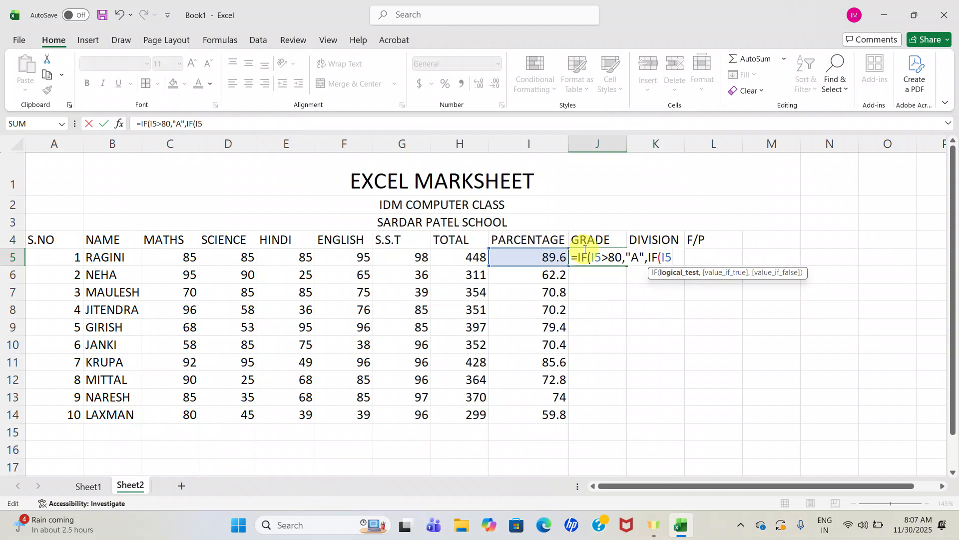
text(>)
text(70)
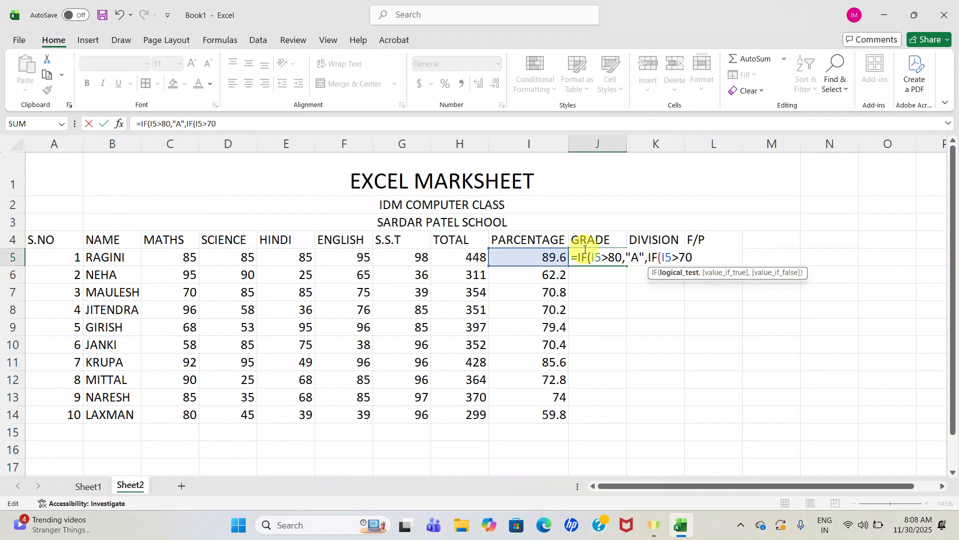
text(,)
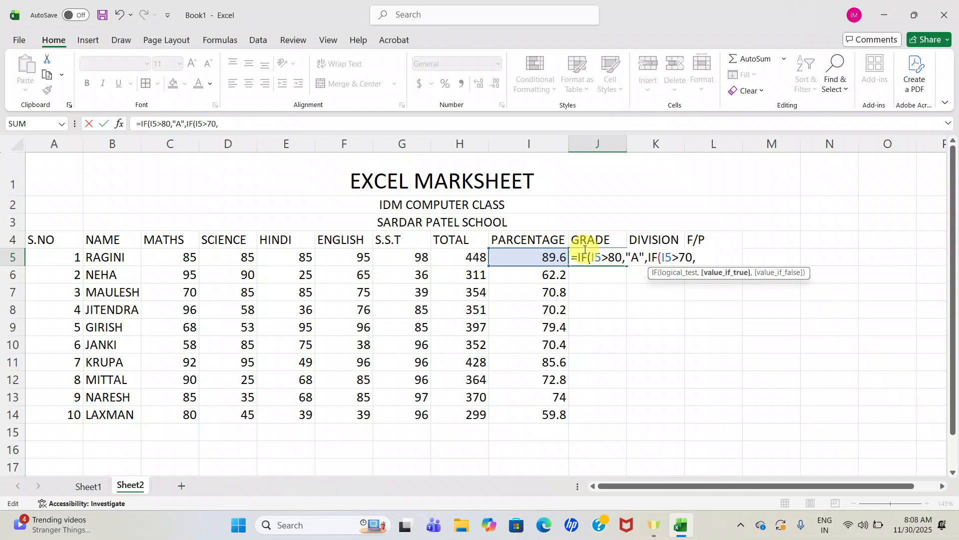
text("B",)
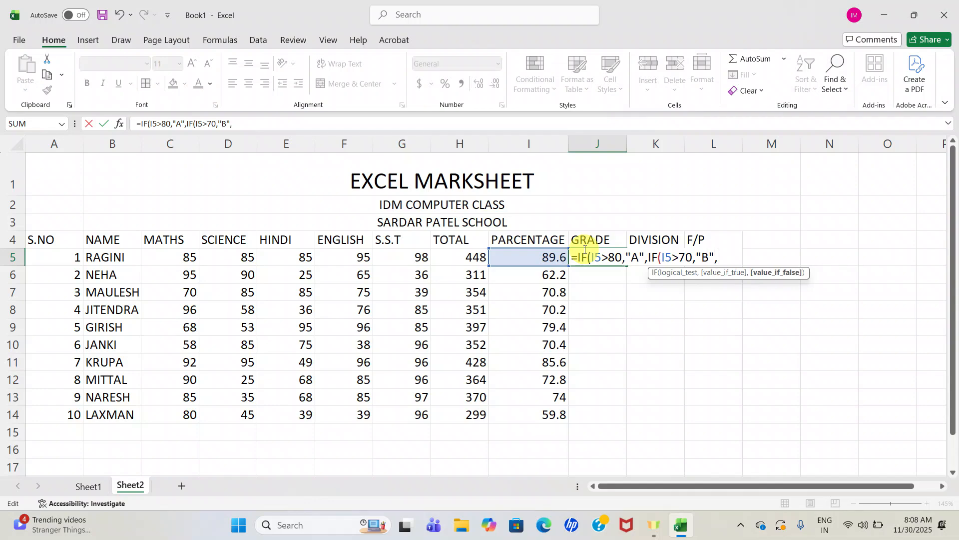
Add another nested IF to the grade formula in J5, testing I5>60 with result "C"
text(IF()
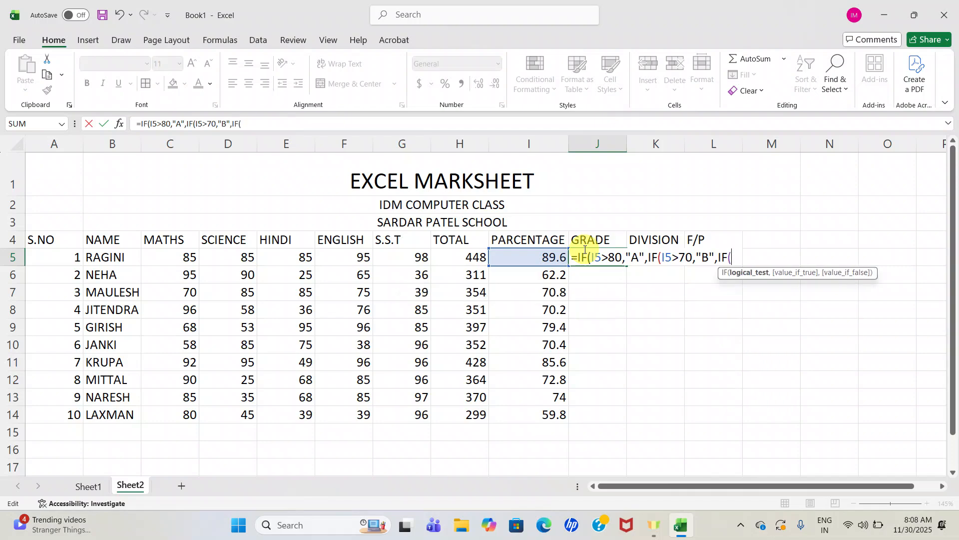
text(I)
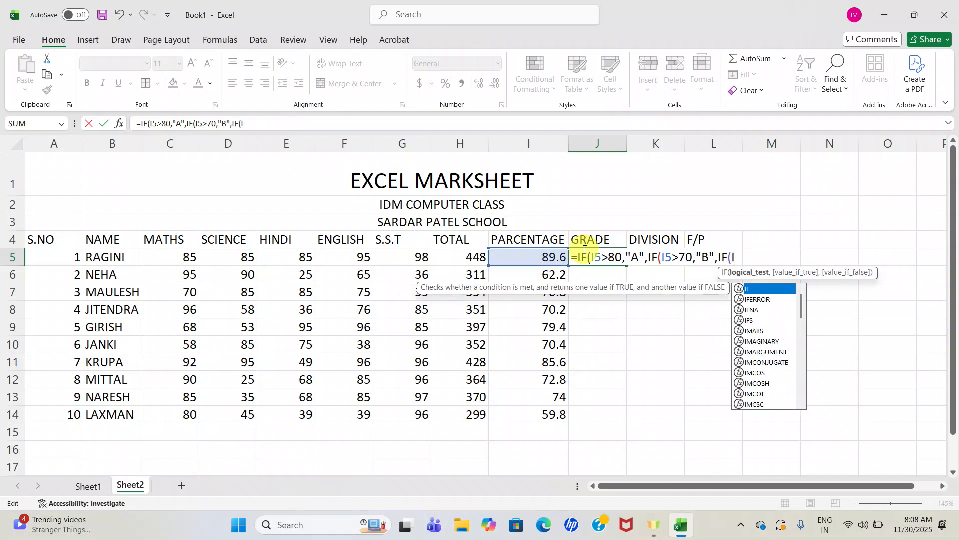
text(D=)
key(BackSpace)
key(BackSpace)
text(5)
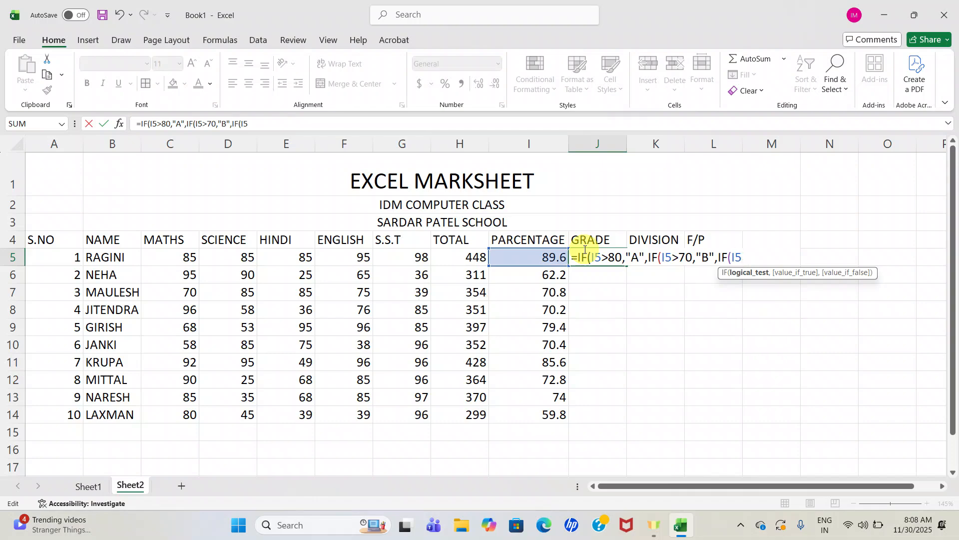
text(>)
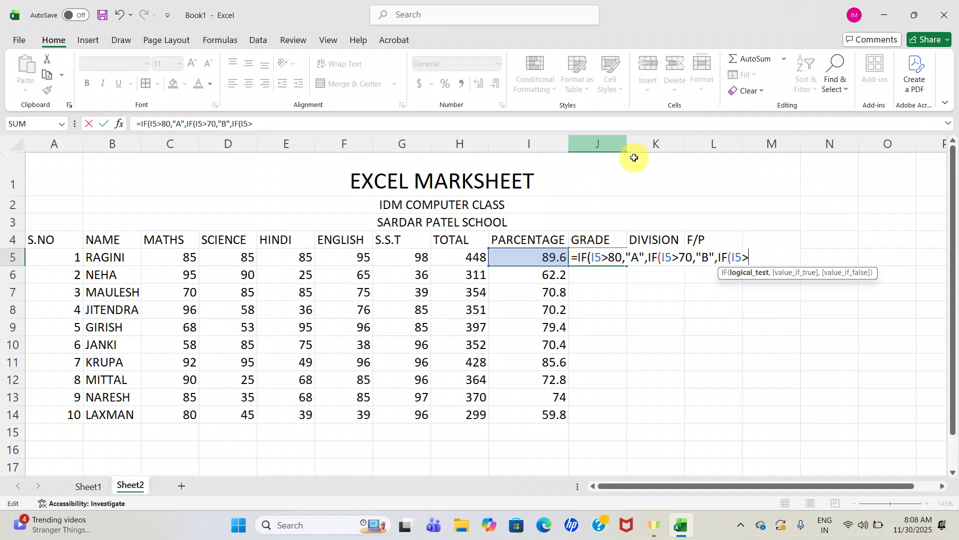
click(428, 18)
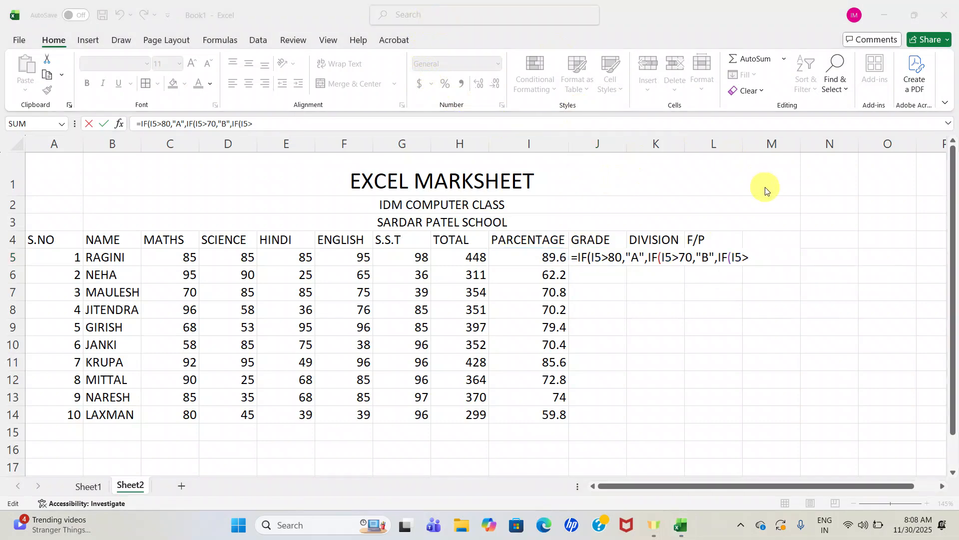
click(760, 262)
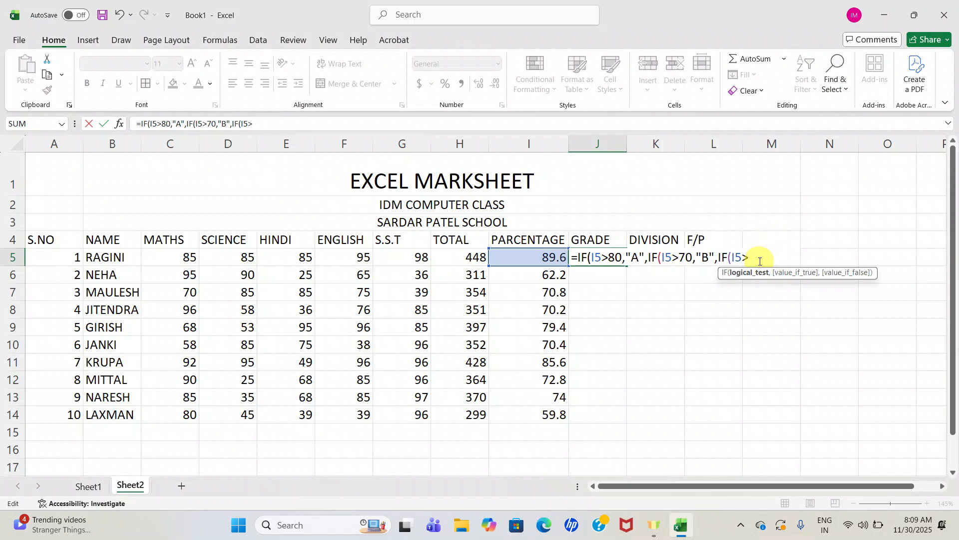
text(60)
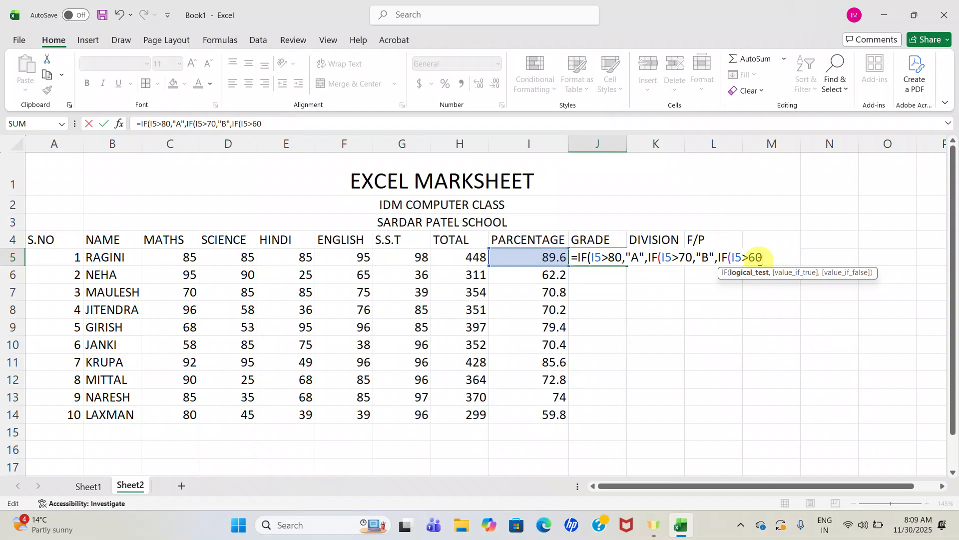
text(,)
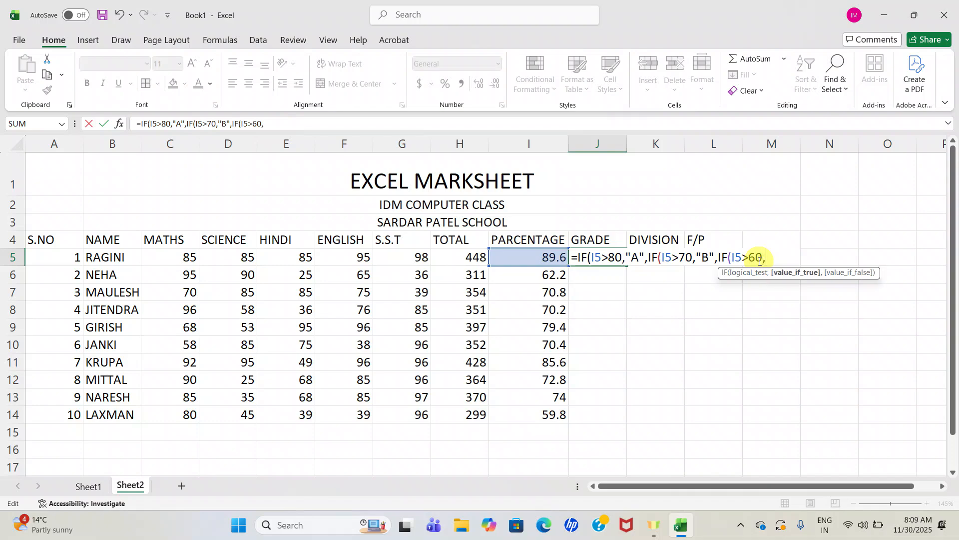
text("C",IF)
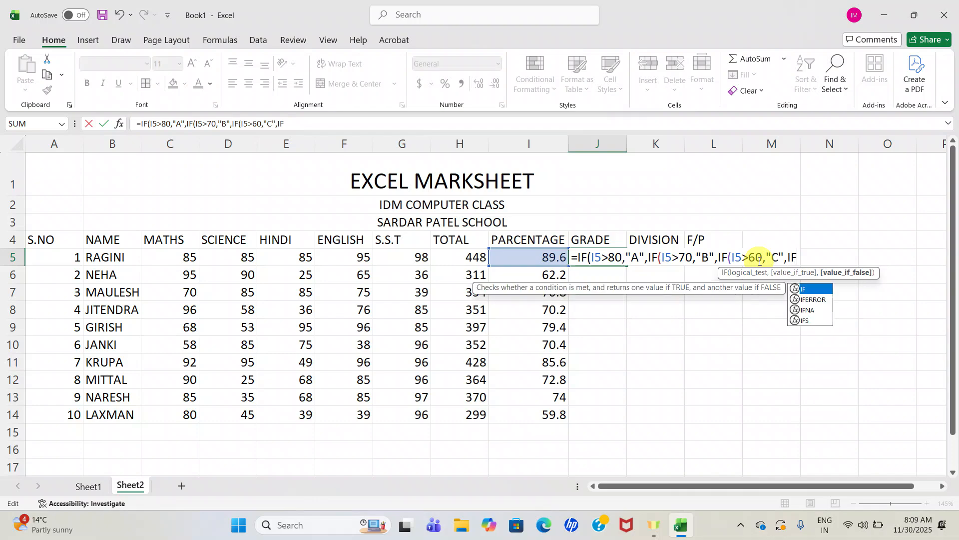
Try to enter the unfinished grade formula in J5, and remove its trailing ",IF"
drag(760, 260, 806, 262)
key(Return)
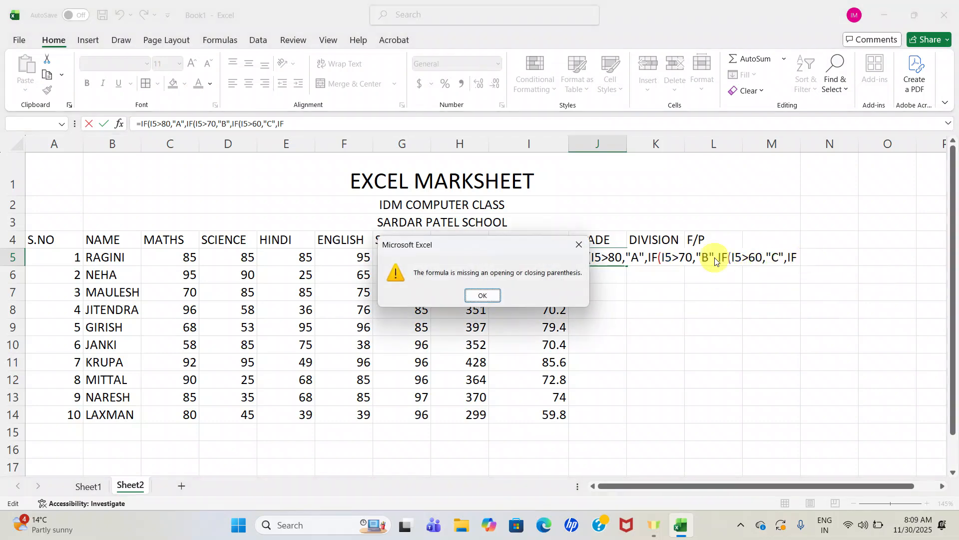
click(485, 294)
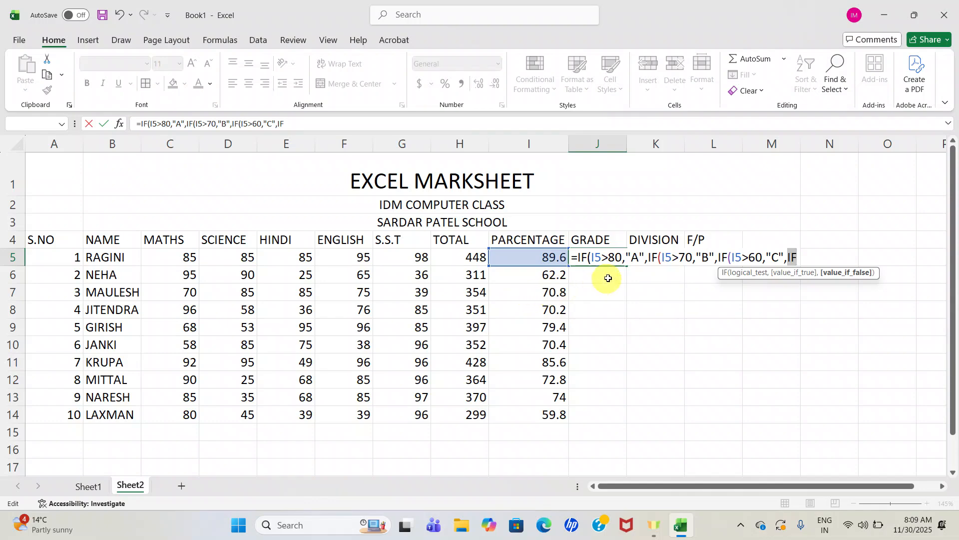
click(798, 252)
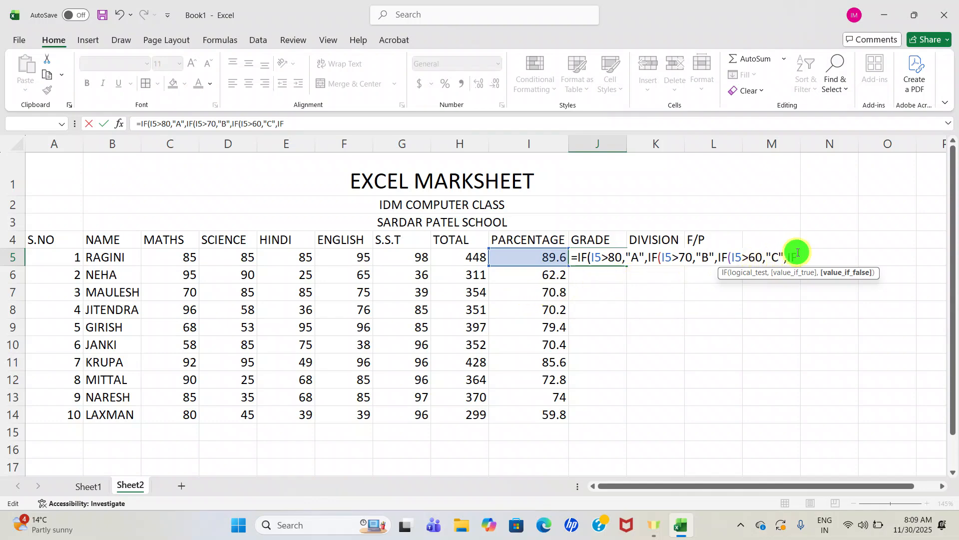
key(Return)
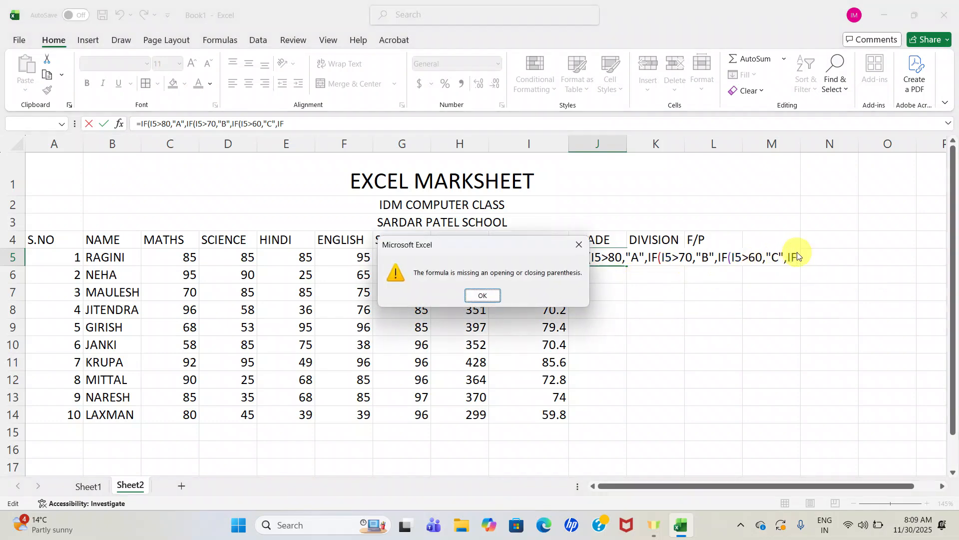
click(493, 296)
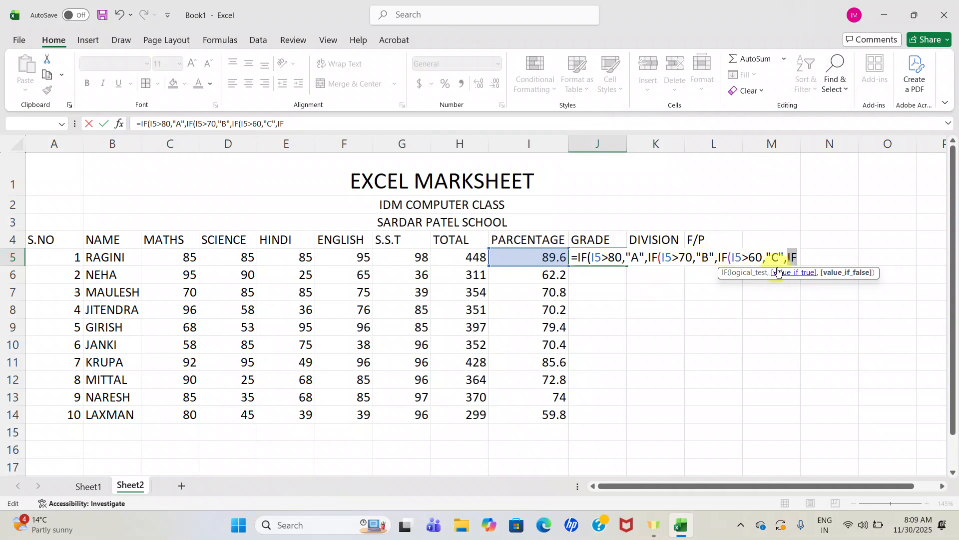
key(BackSpace)
key(BackSpace)
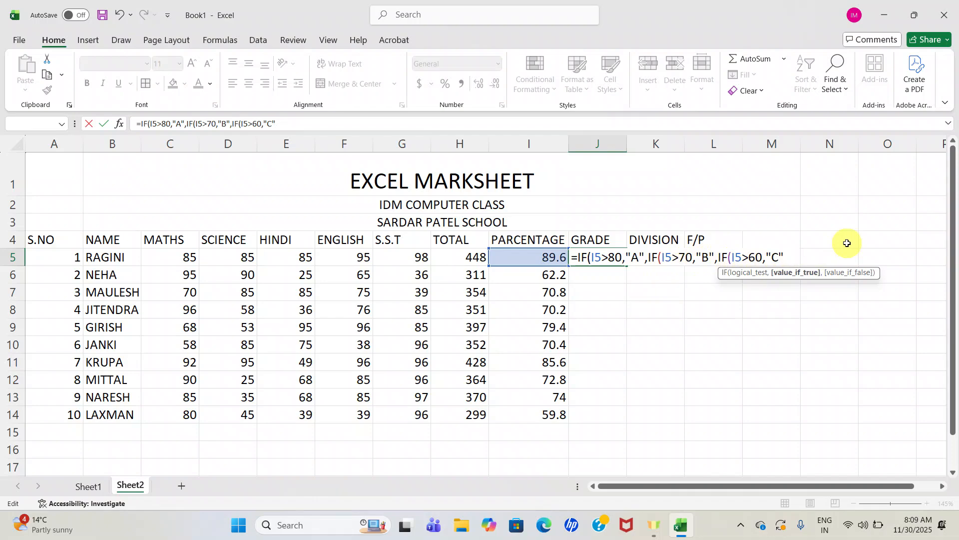
Add a nested IF testing I5>40 with result "D" to the grade formula in J5
text(,)
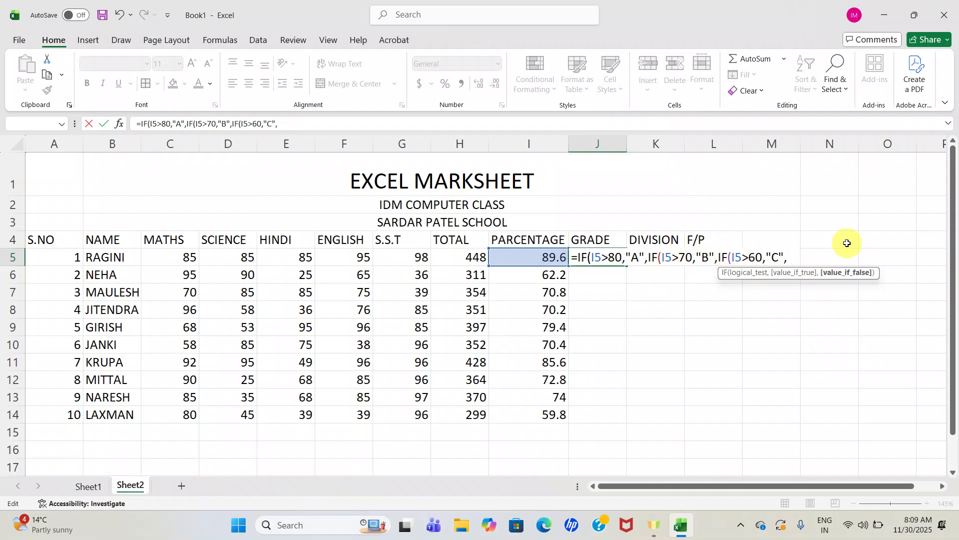
text(IF)
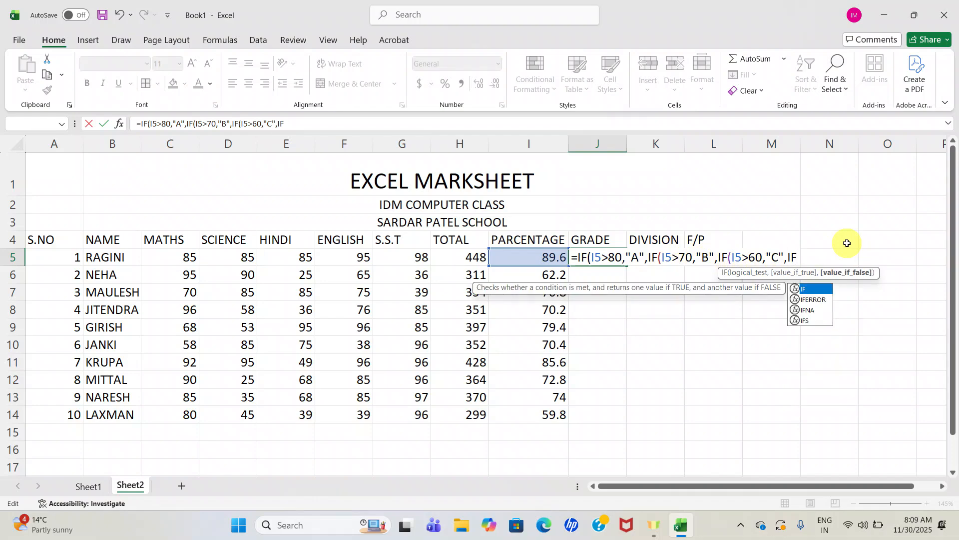
text(()
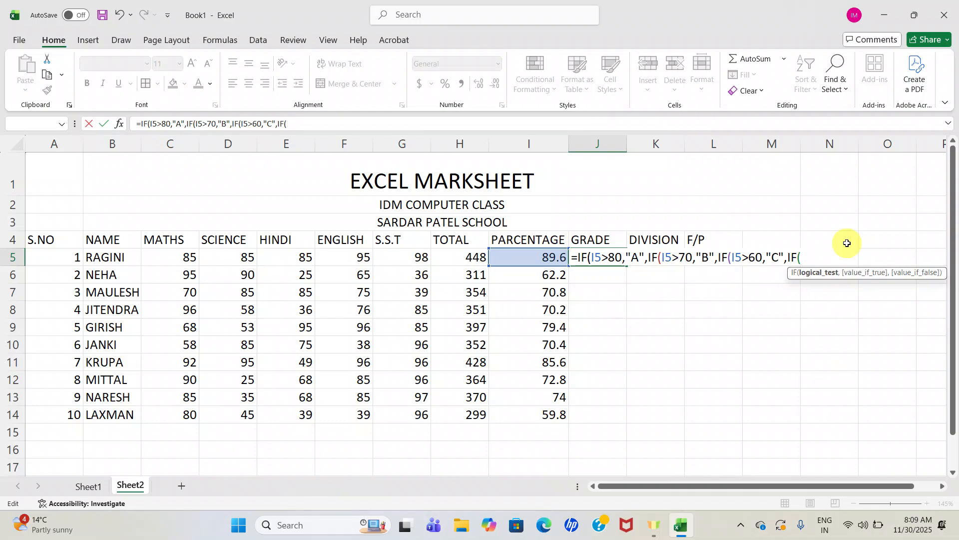
text(I5)
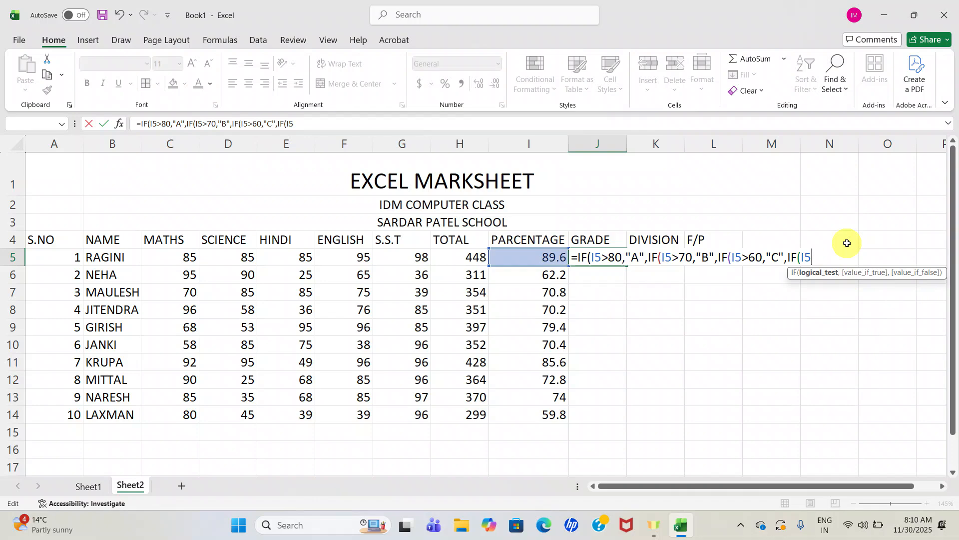
text(>)
text(40,)
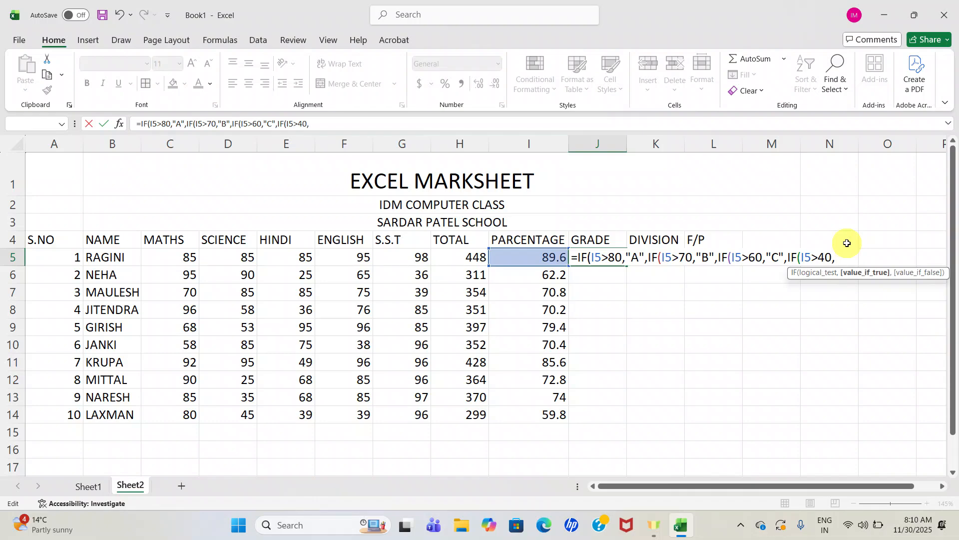
text("D")
text(,)
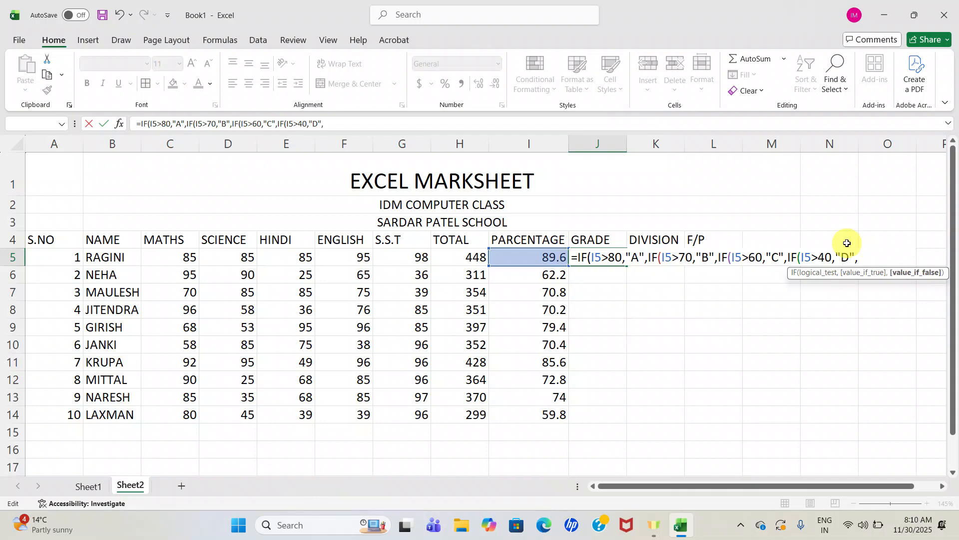
Complete the grade formula in J5 with IF(I5<39,"E") and all closing parentheses, and fill it down to J14
text(IF()
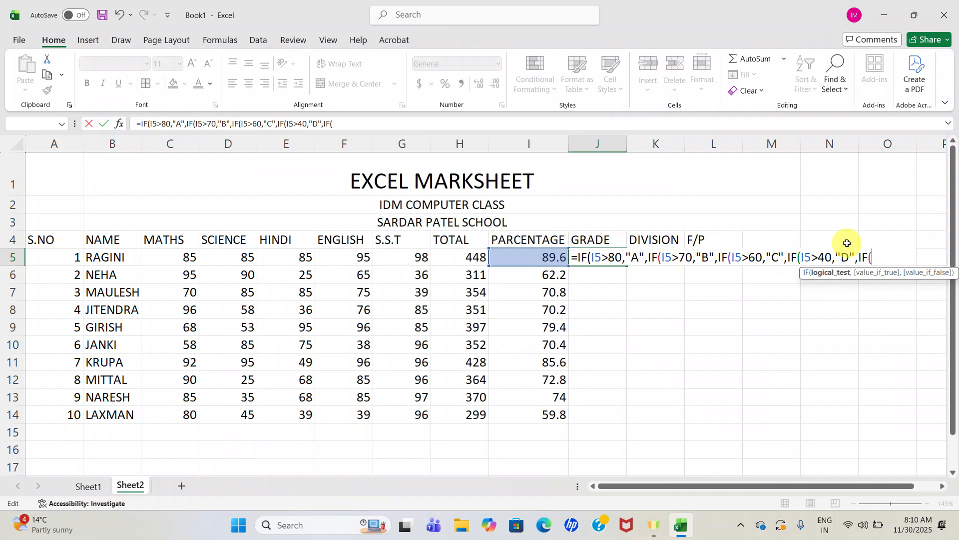
text(I5)
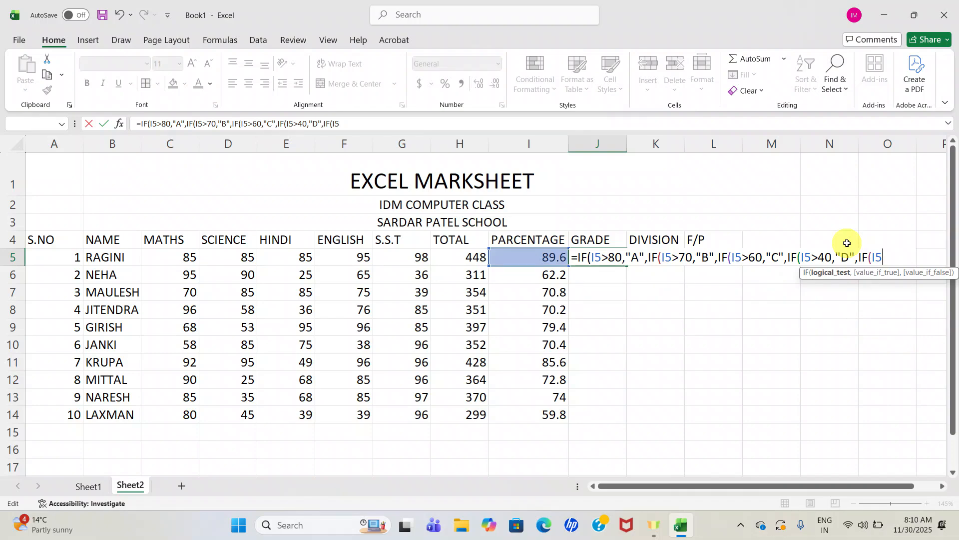
text(<39,)
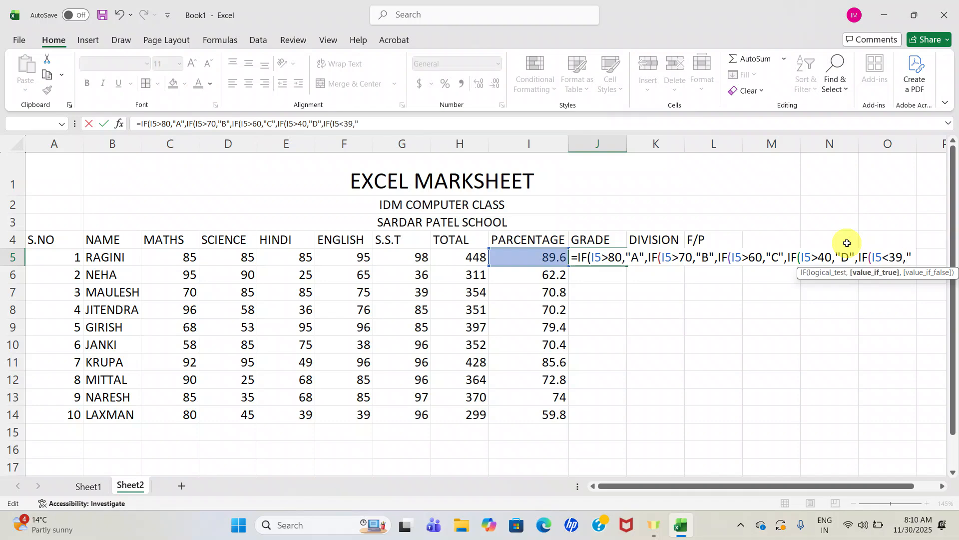
text("E")
text())))
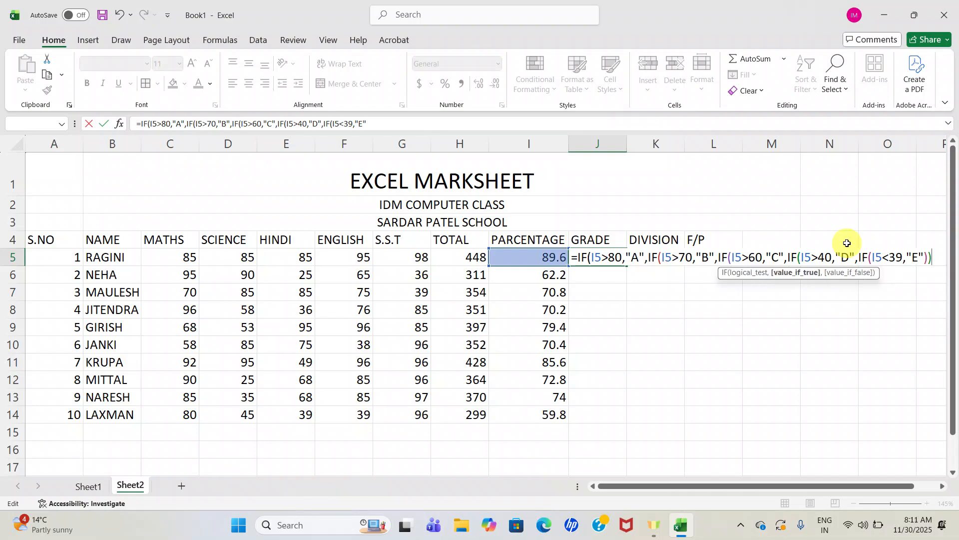
text())
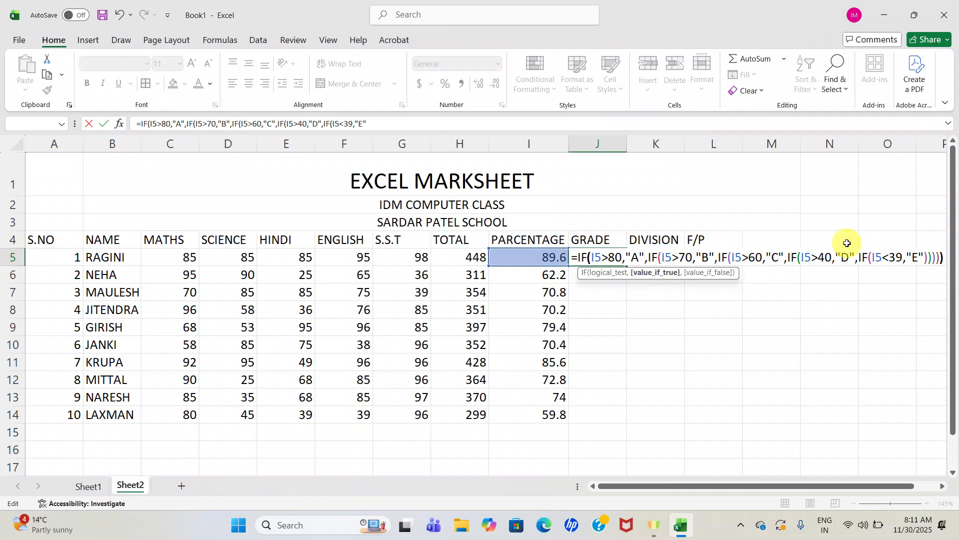
text())
key(Return)
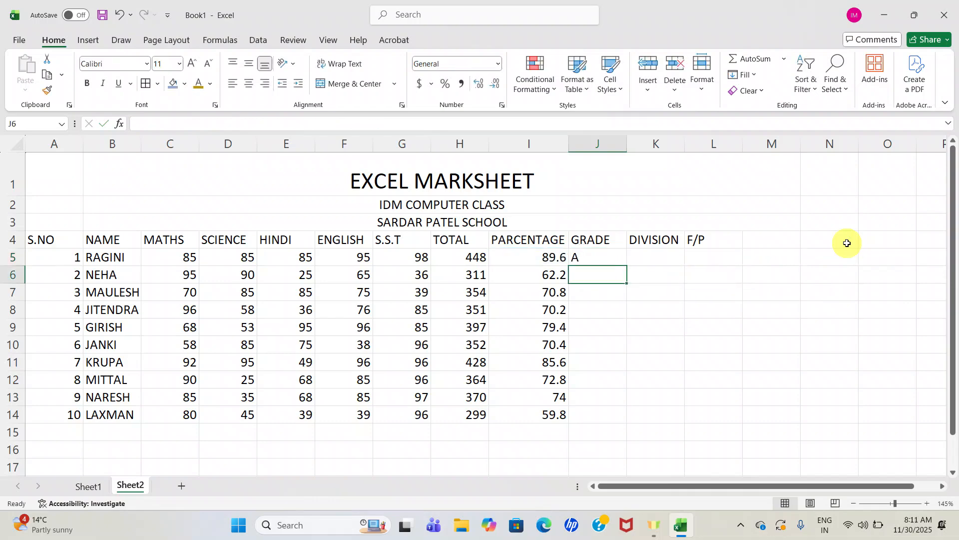
click(608, 253)
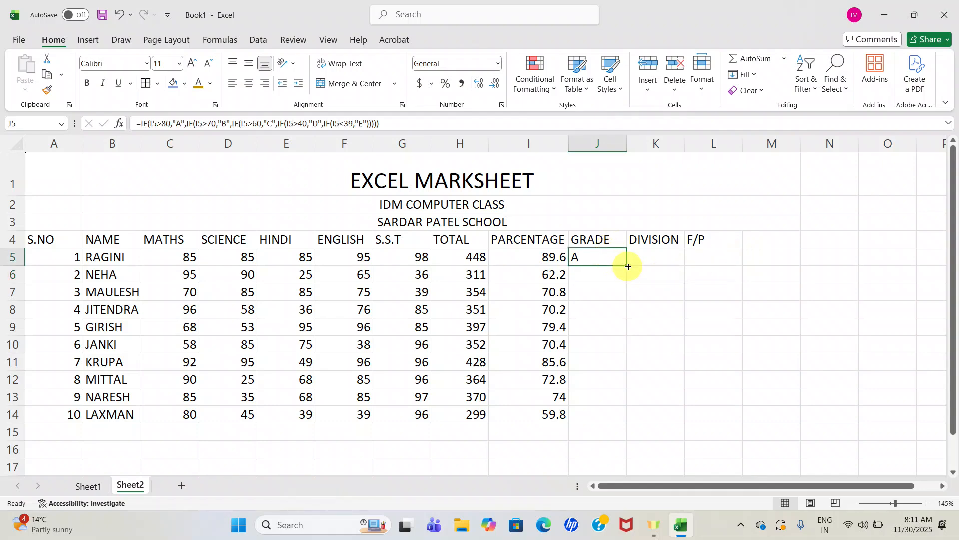
drag(628, 266, 618, 419)
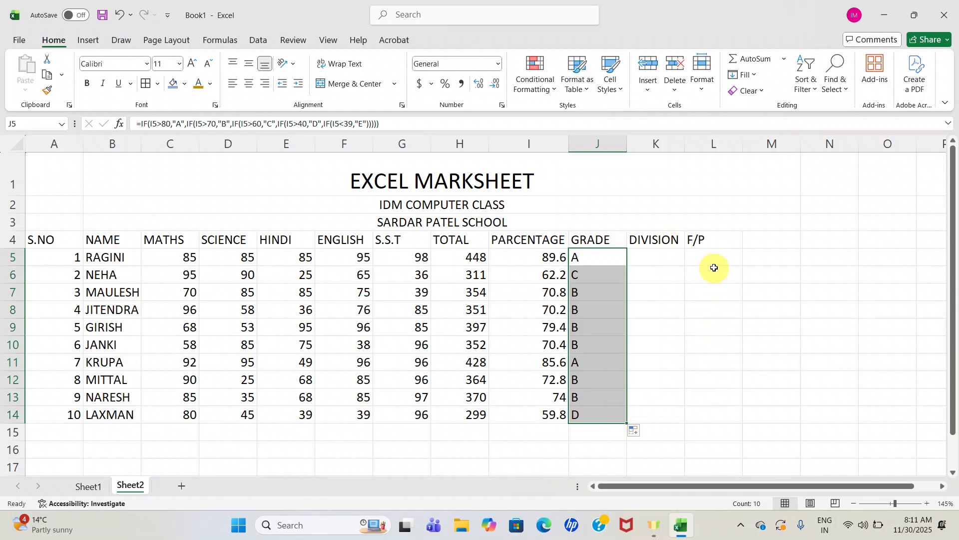
Start the division formula in K5 with an IF testing I5>60 and returning "FIRST"
click(654, 256)
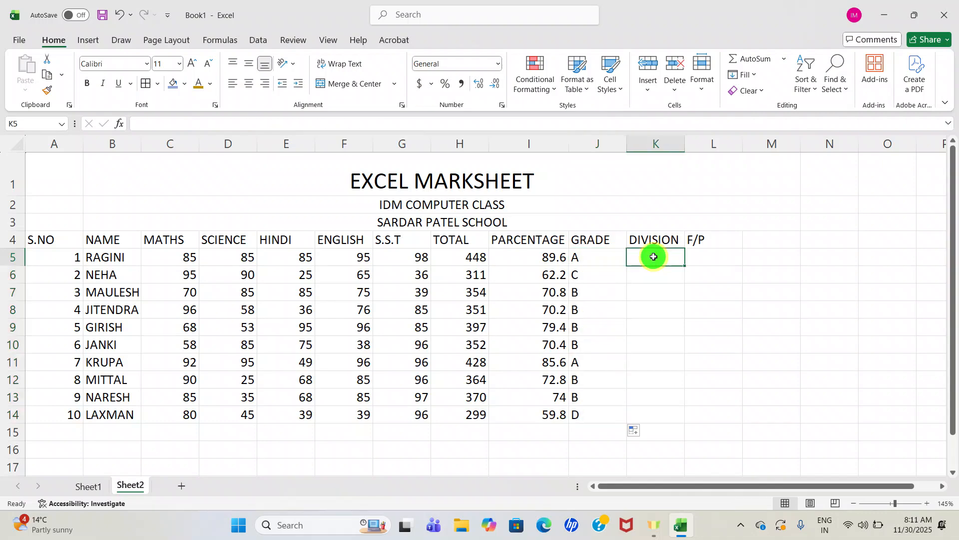
double_click(654, 257)
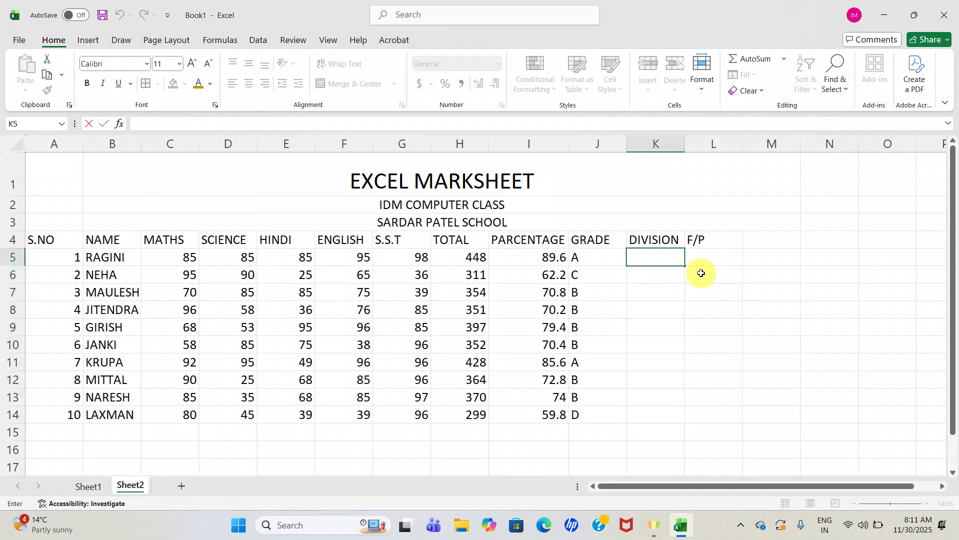
text(=)
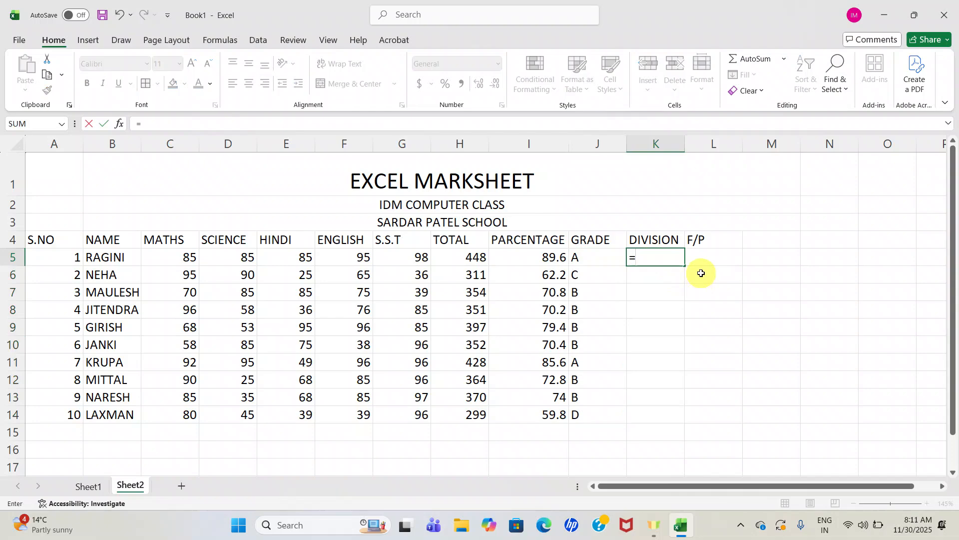
text(IF)
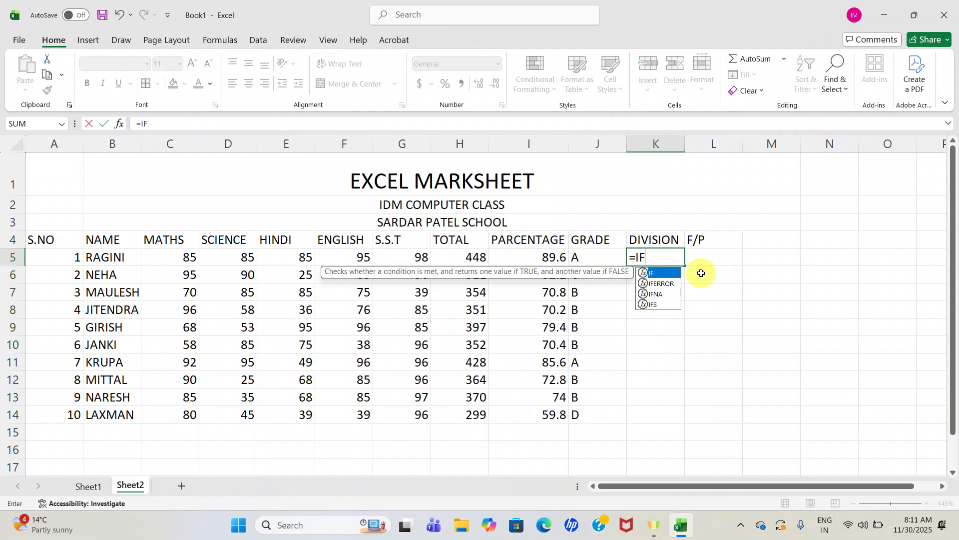
text(()
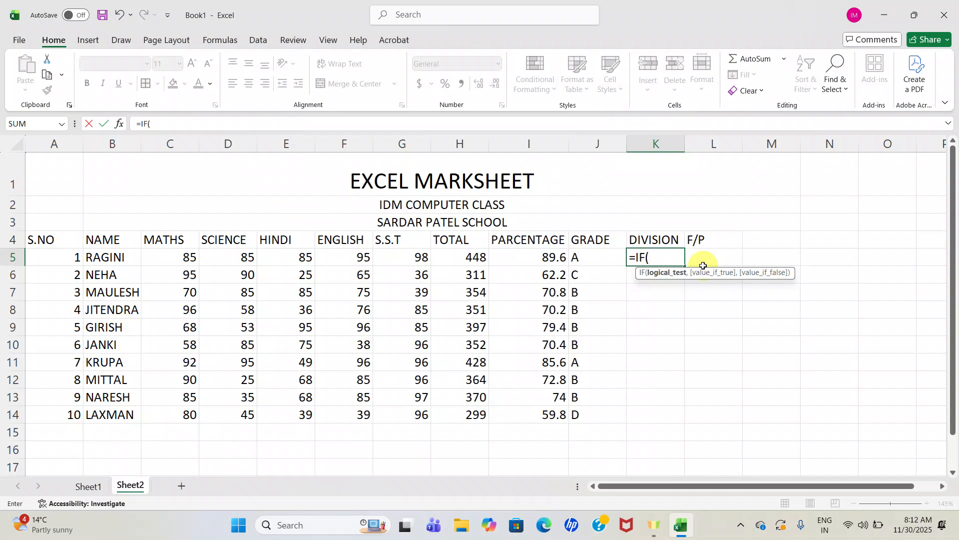
click(534, 260)
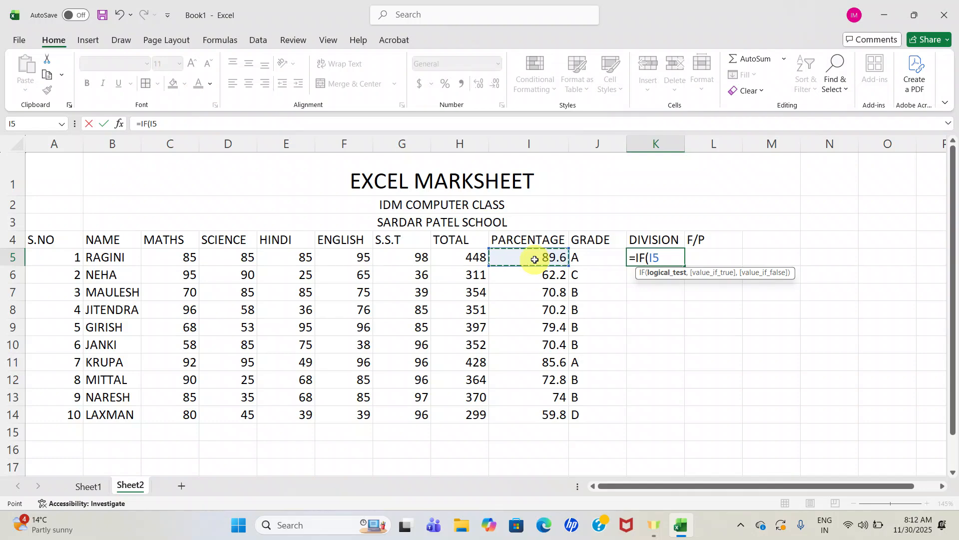
text(>60)
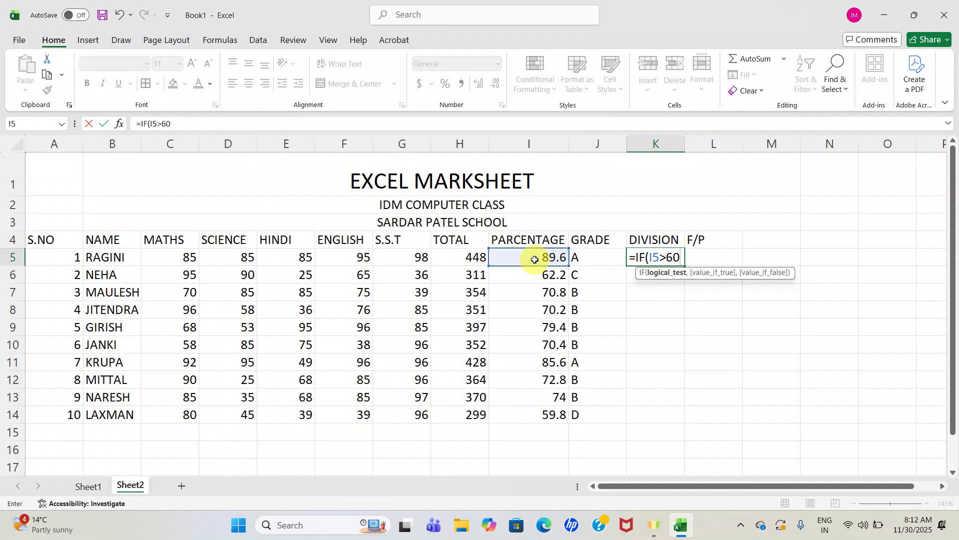
text(,)
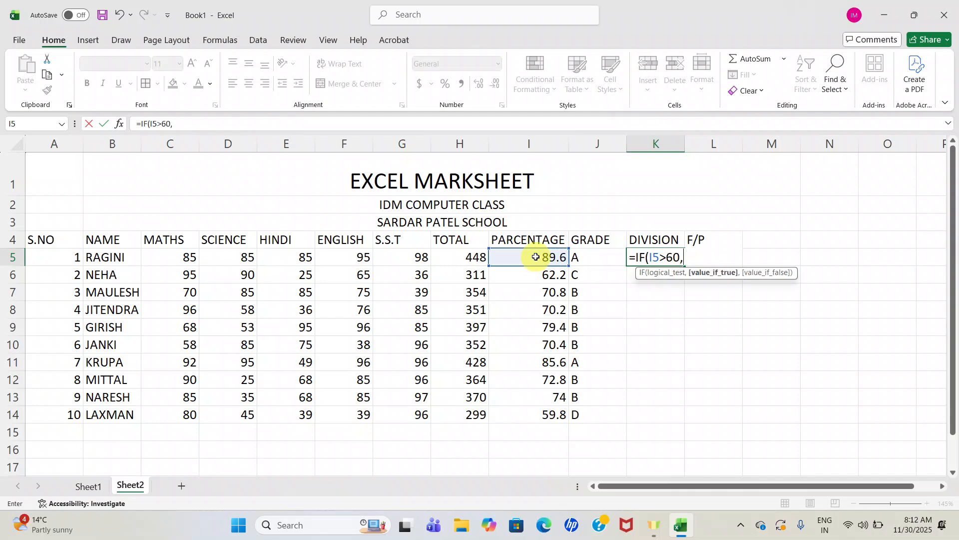
text("FIRST",)
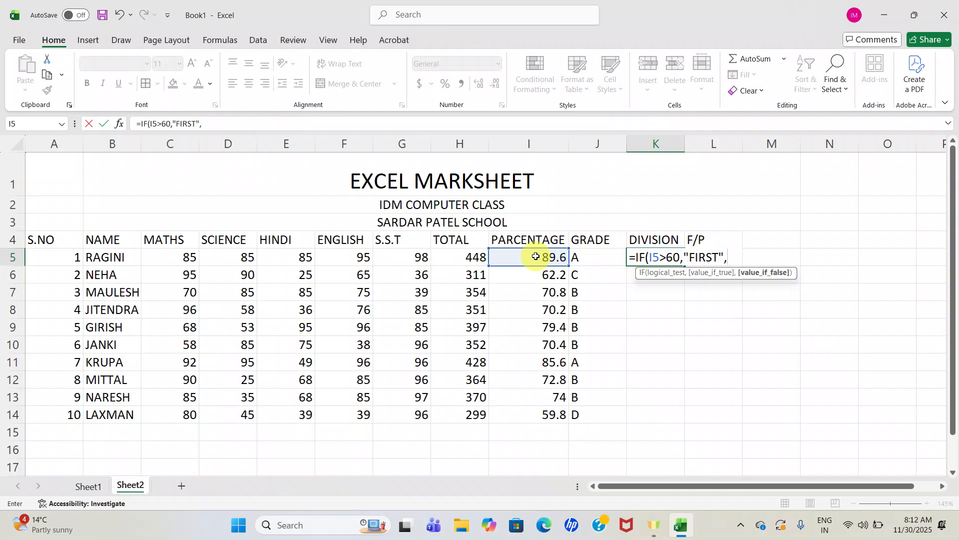
Add a nested IF testing I5>40 to the division formula in K5
text(IF()
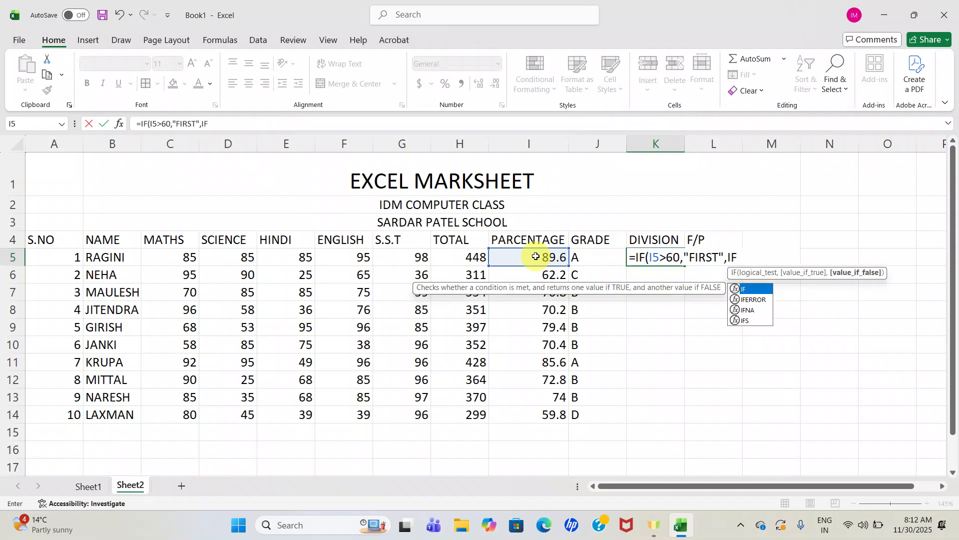
text(I5)
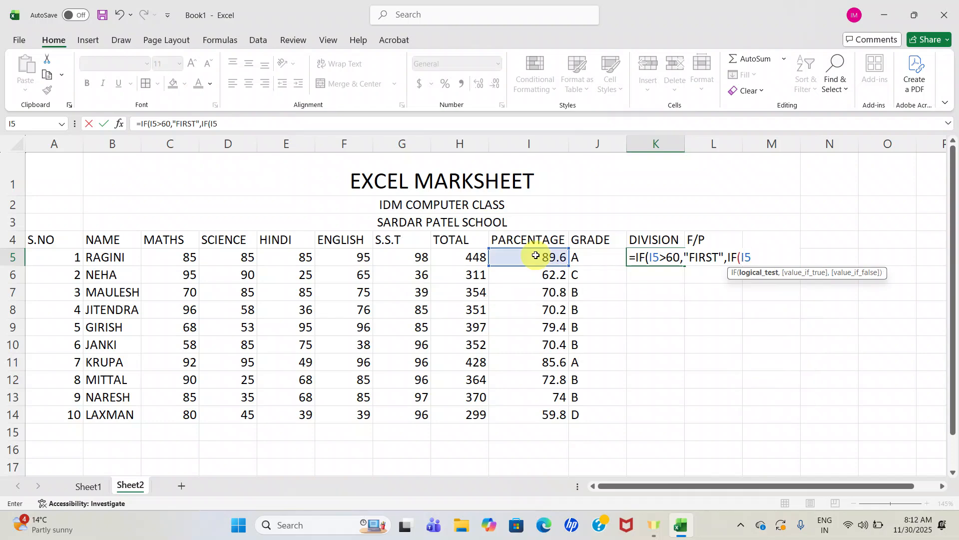
text(>)
text(50)
key(BackSpace)
key(BackSpace)
text(40,)
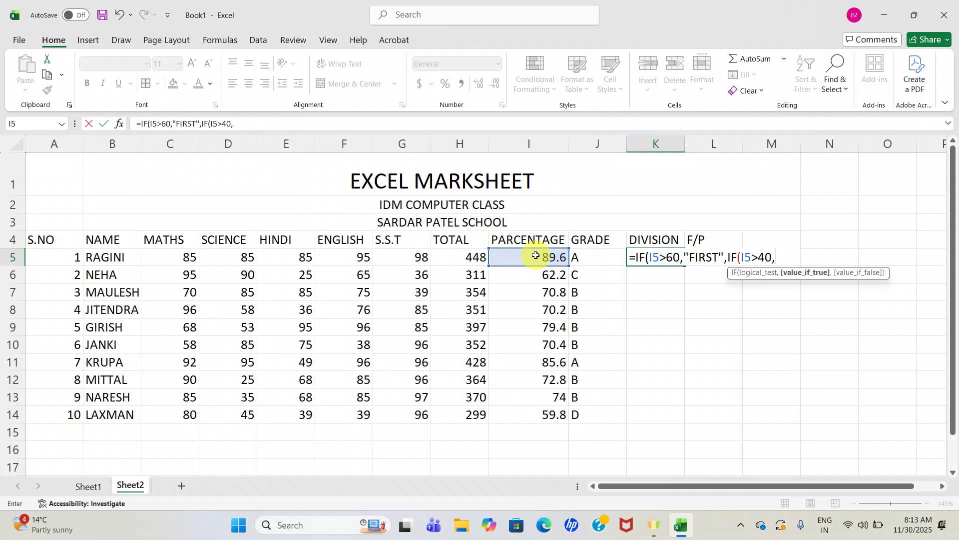
text(SECO)
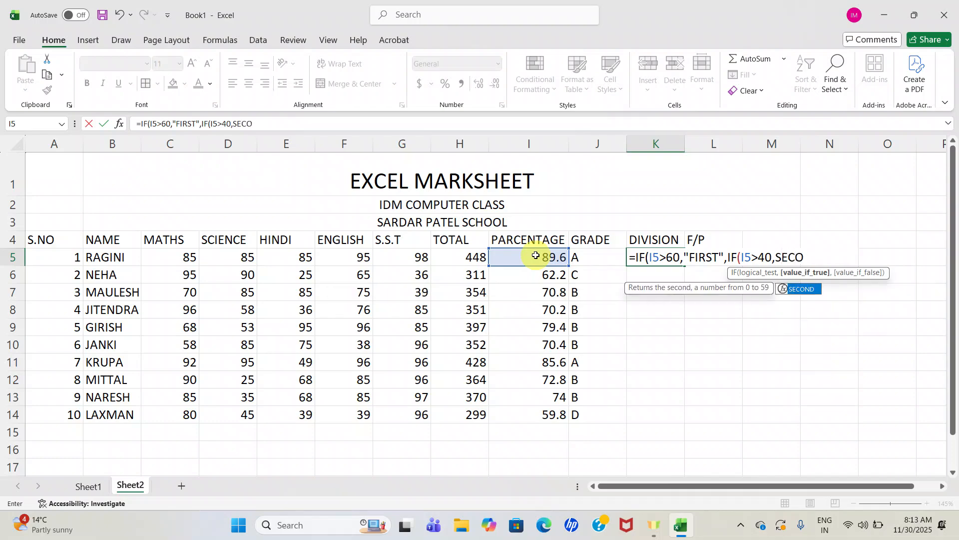
text(ND)
key(BackSpace)
key(BackSpace)
key(BackSpace)
key(BackSpace)
key(BackSpace)
key(BackSpace)
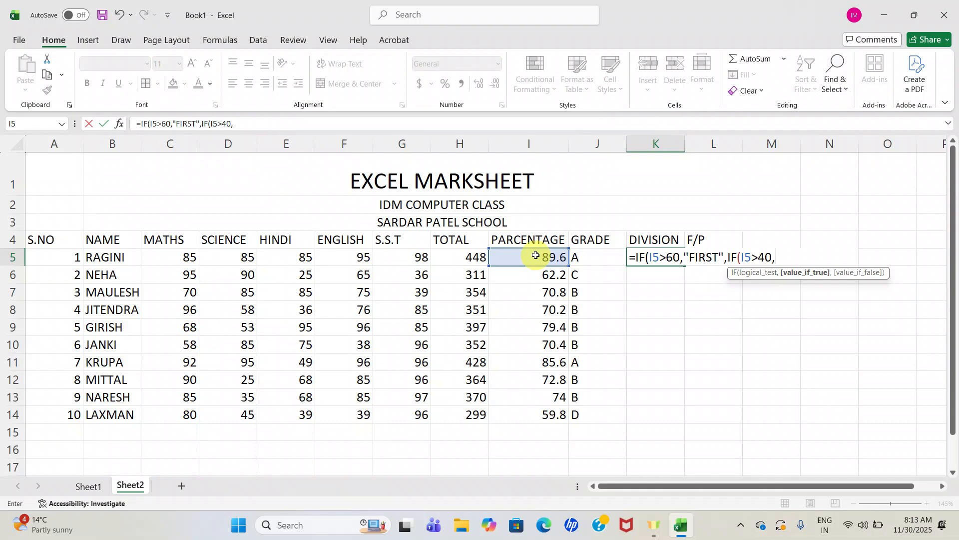
Give the I5>40 test in K5 the result "SECOND", and add a nested IF testing I5<39 with result "THIRD"
text("SECOND)
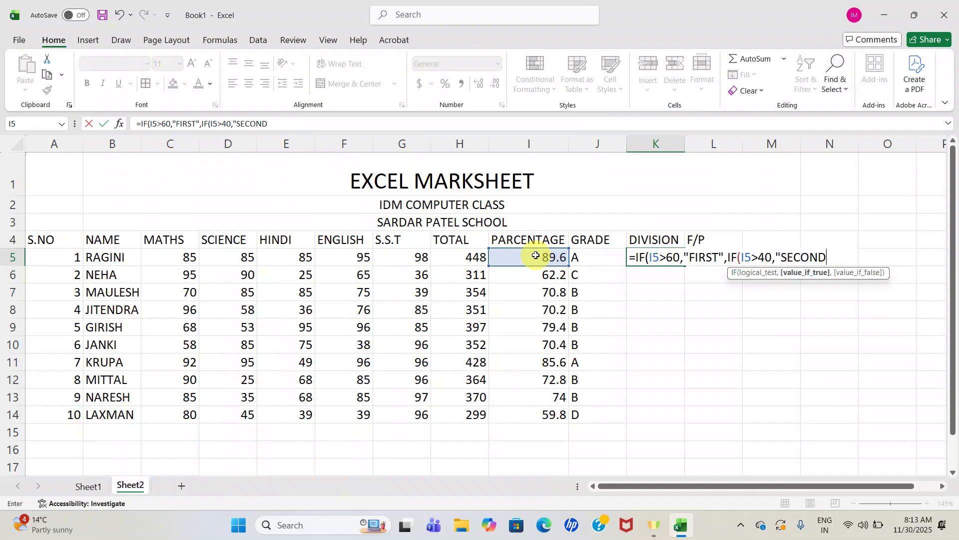
text(",)
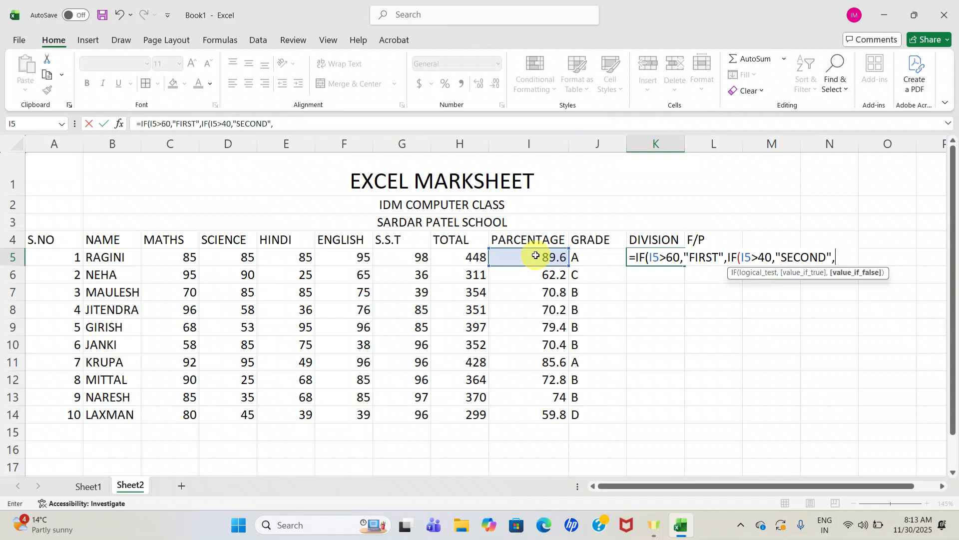
text(IF)
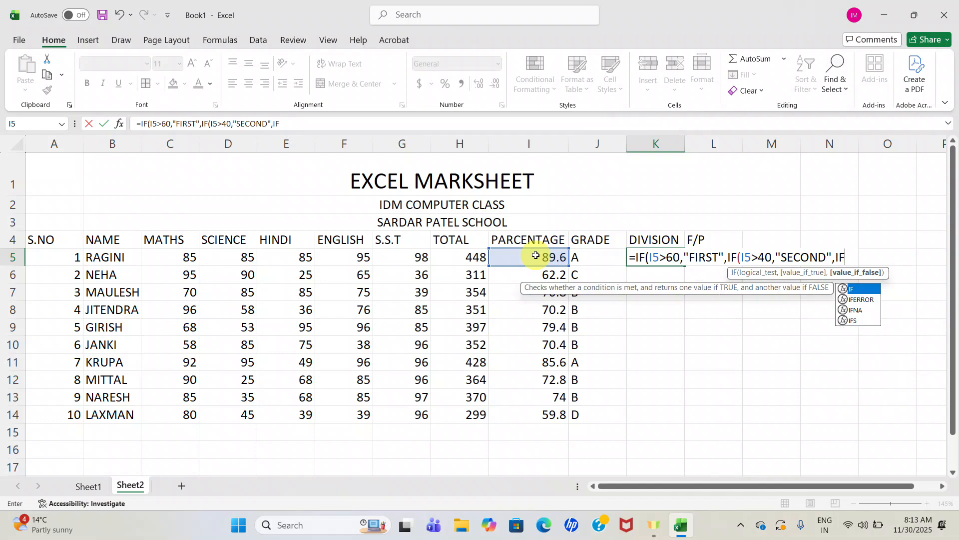
text(()
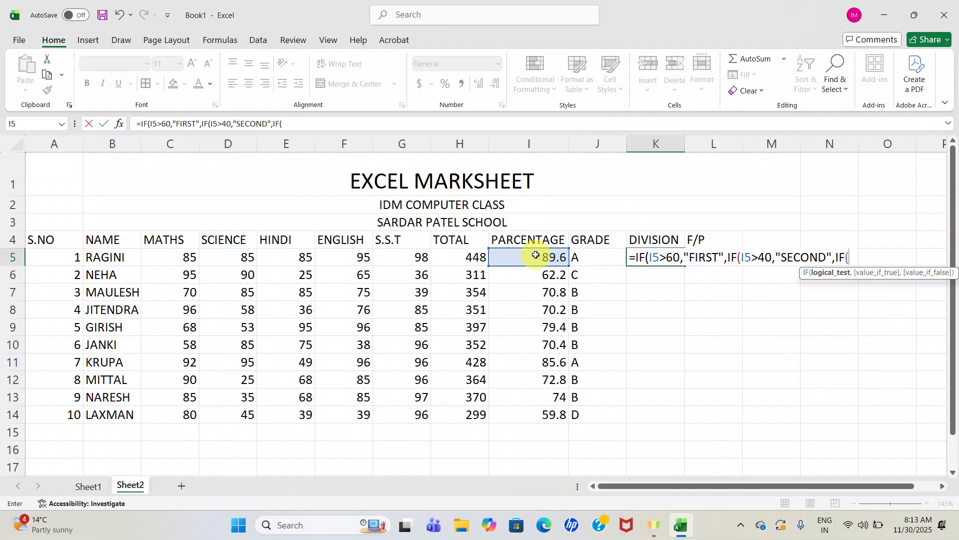
text(I5)
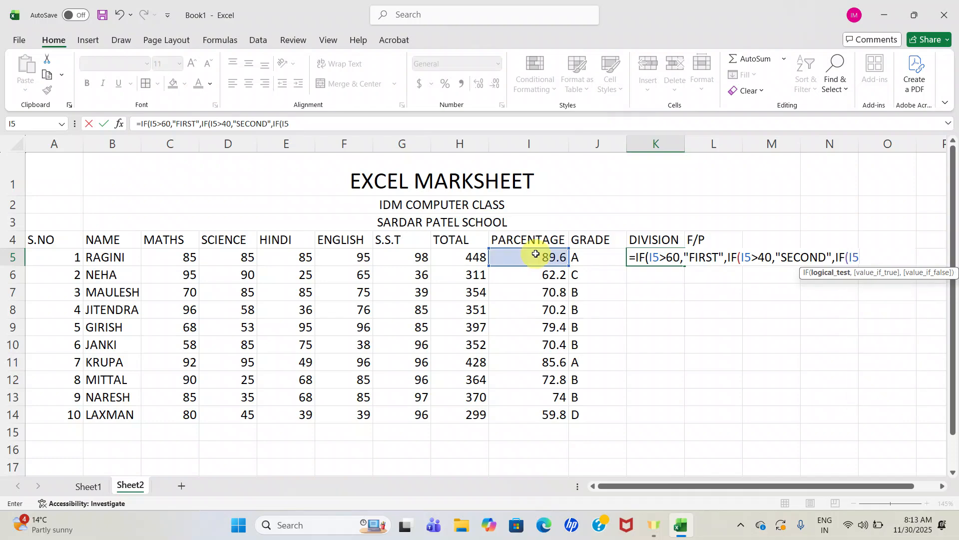
text(<39,TH)
key(BackSpace)
key(BackSpace)
text("THIRD)
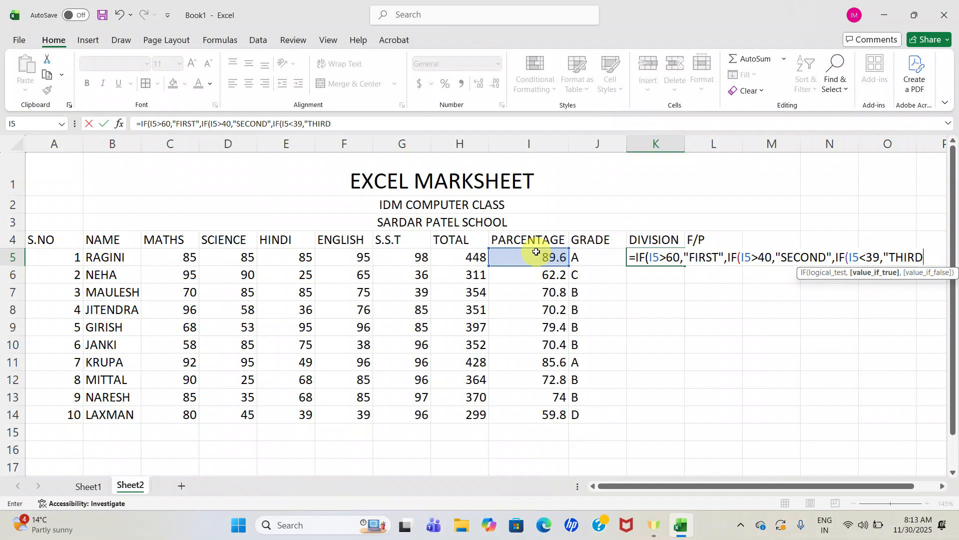
text(")
Close the division formula in K5 with three parentheses and enter it
click(934, 248)
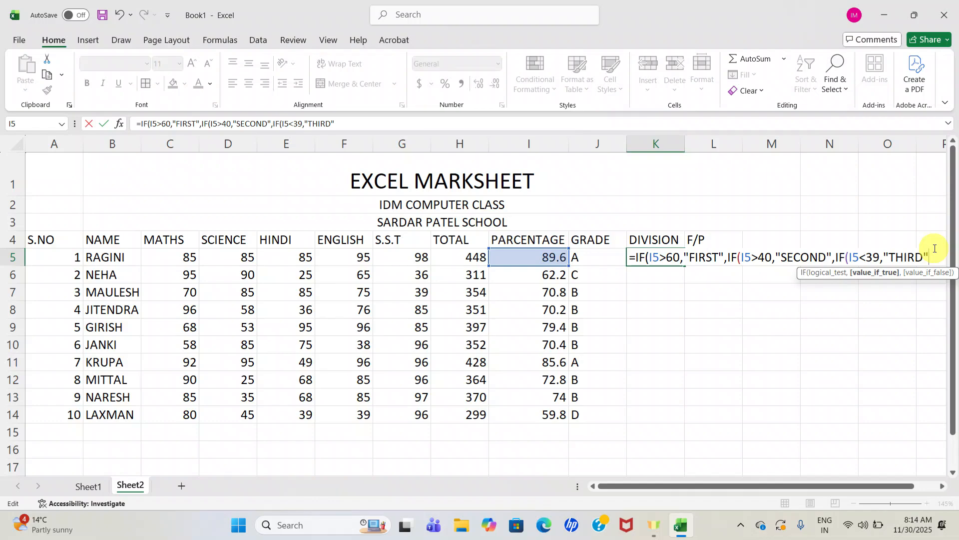
text(0)
key(BackSpace)
text())))
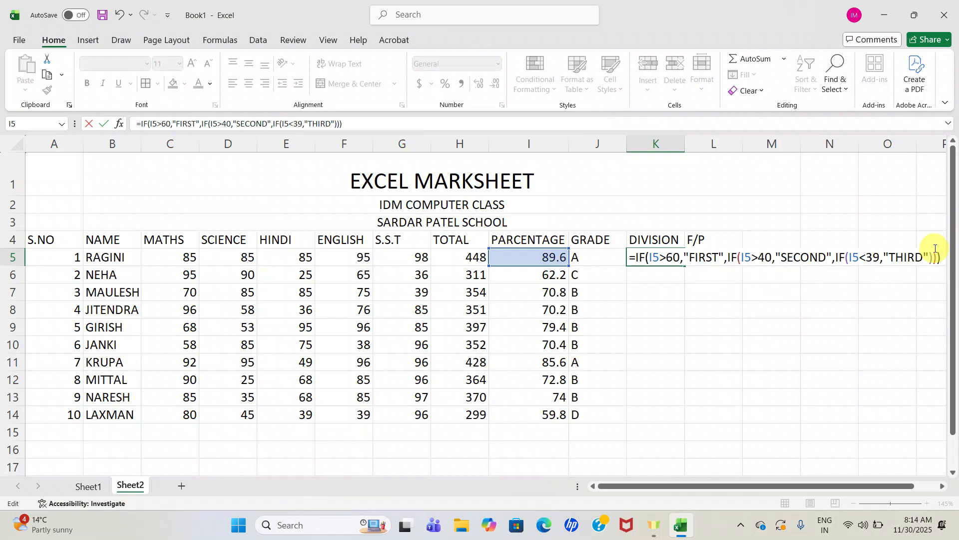
key(Return)
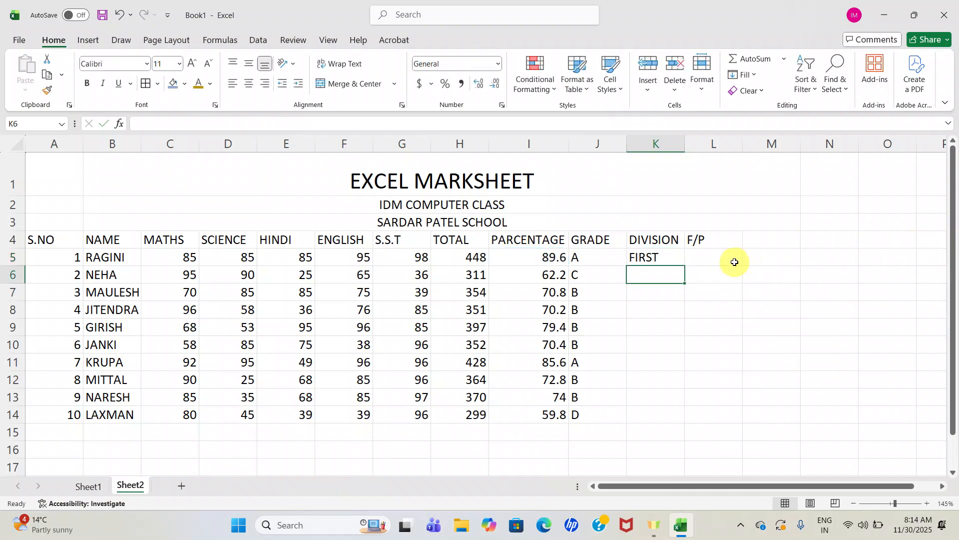
Fill the division formula from K5 down to K14
double_click(689, 256)
double_click(671, 257)
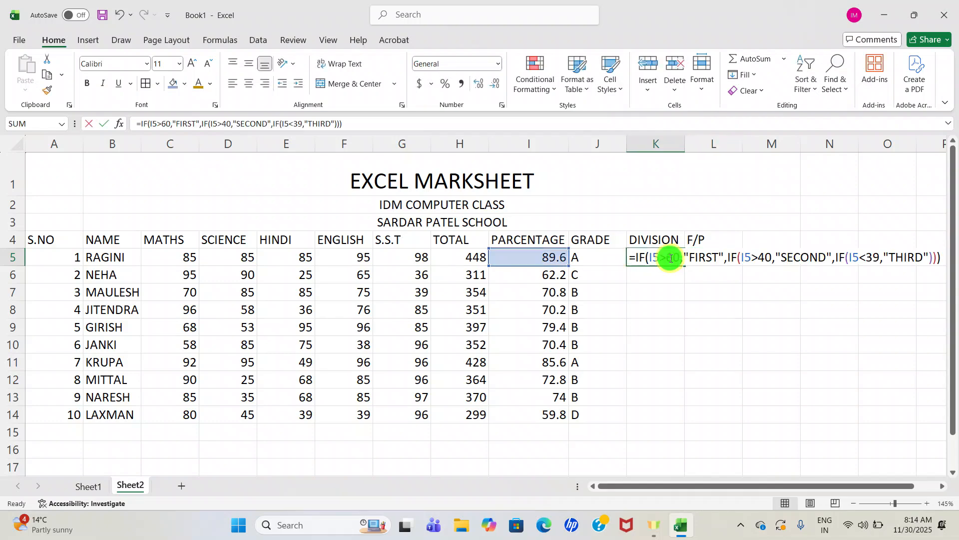
click(666, 288)
click(659, 254)
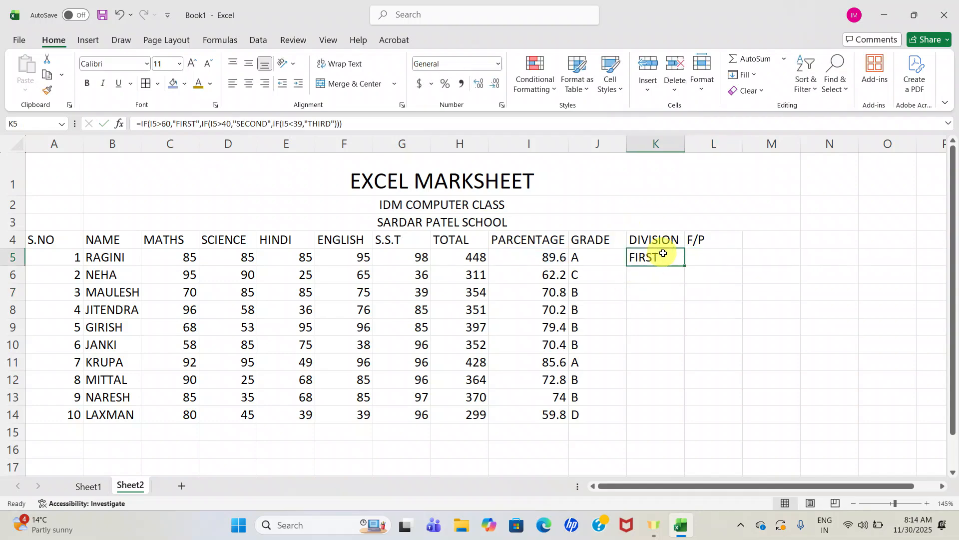
drag(688, 265, 677, 417)
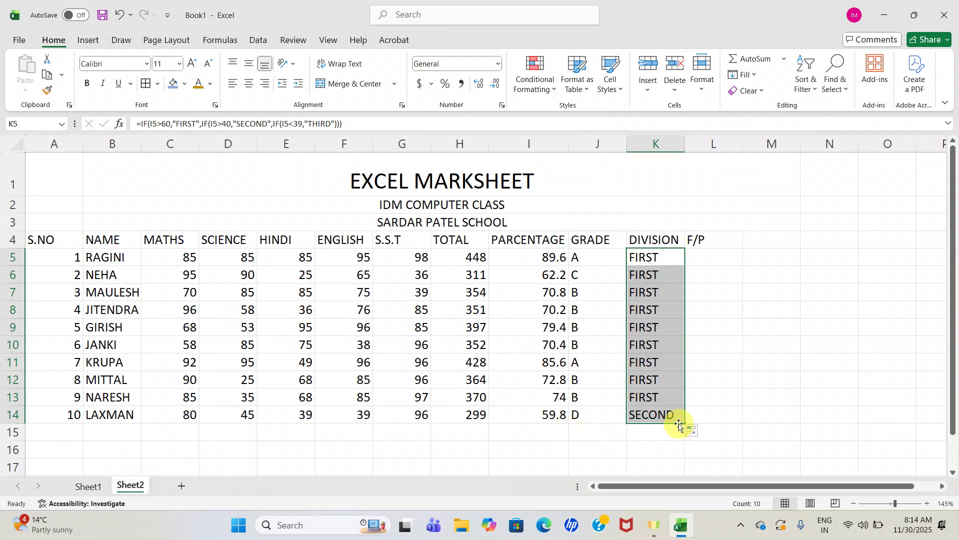
Start the F/P formula in L5 with an IF testing I5>35 and returning "PASS"
click(706, 261)
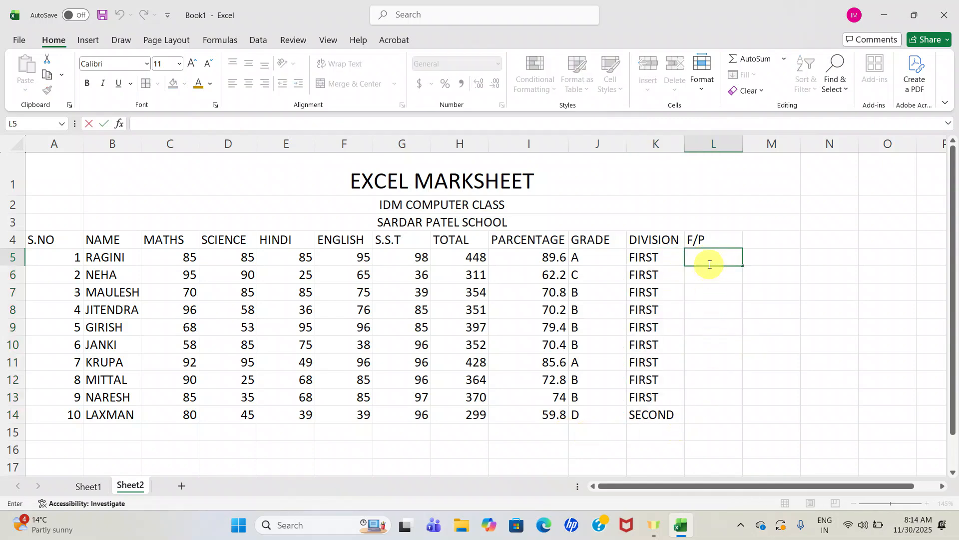
text(=I)
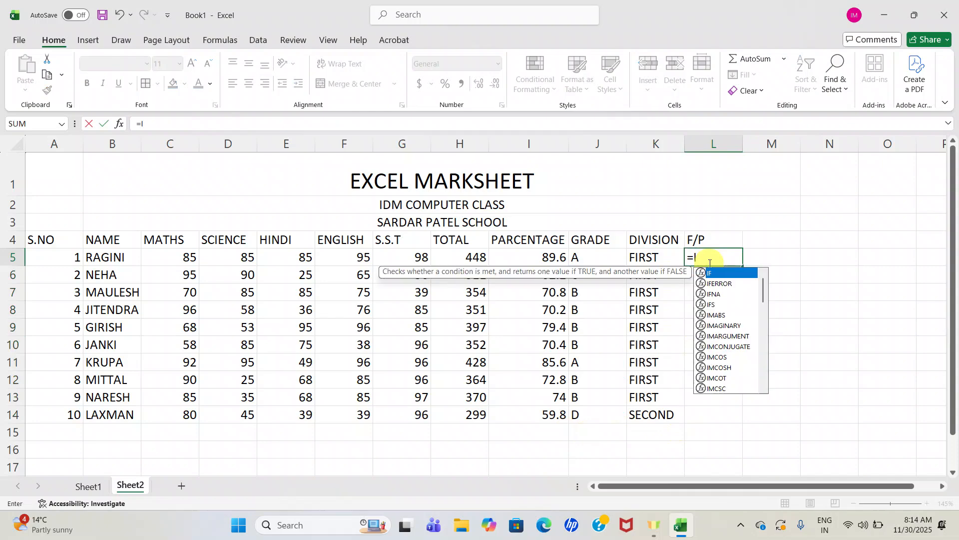
text(F()
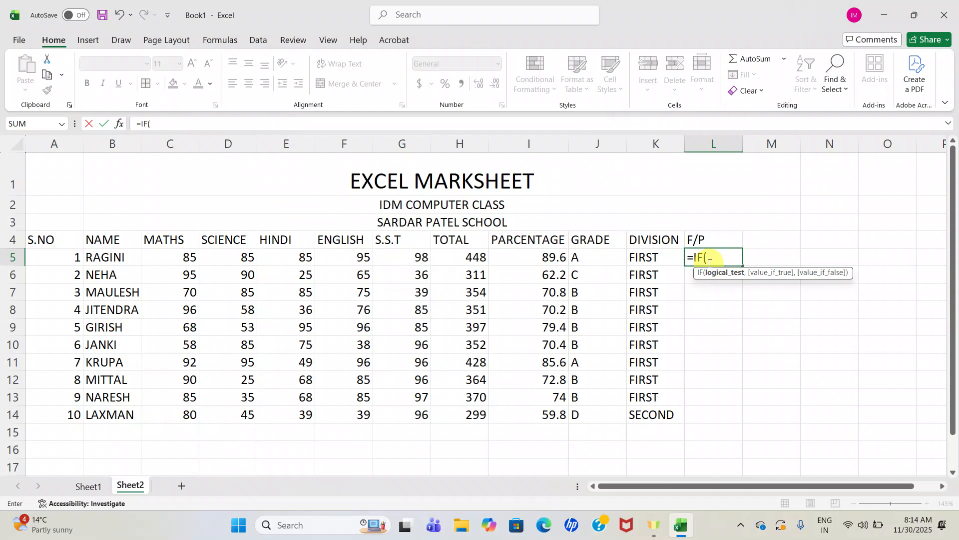
click(553, 256)
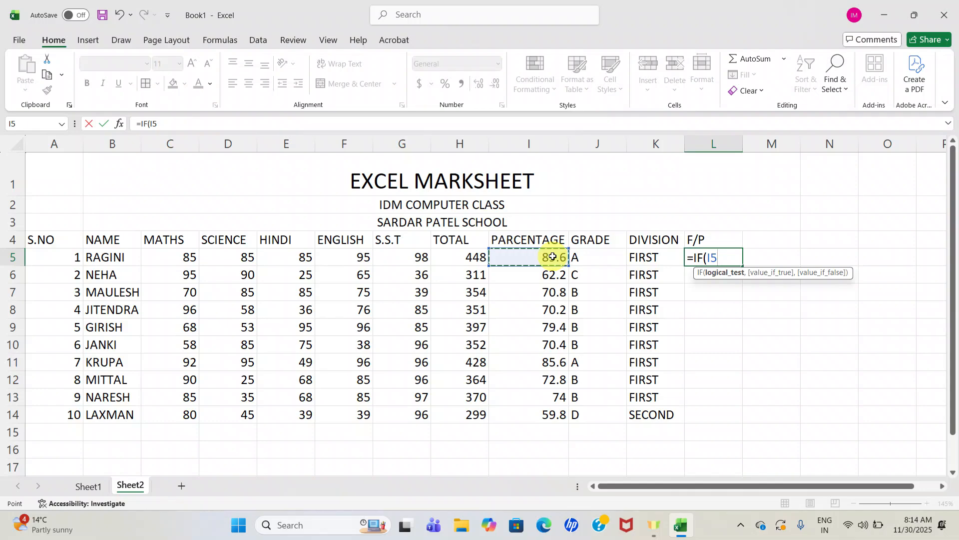
text(>35,)
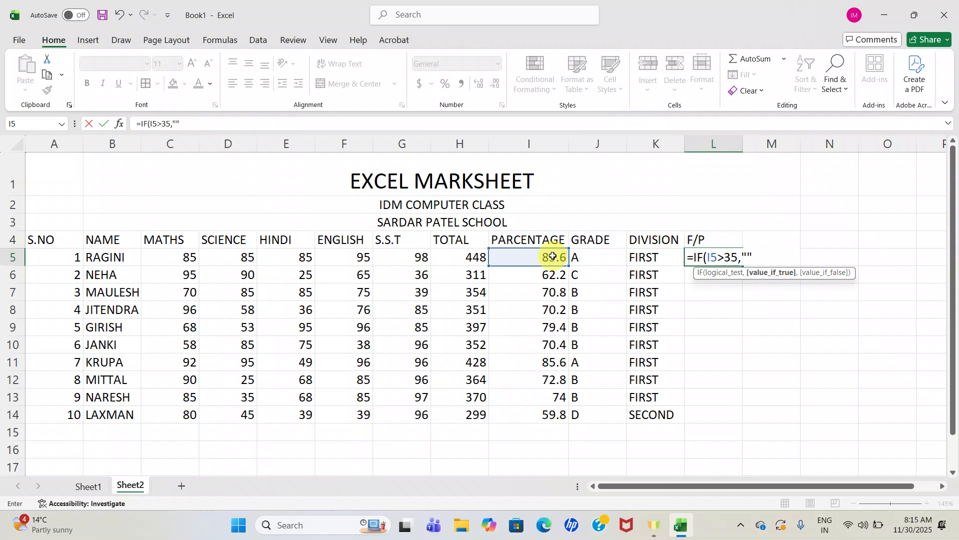
text("PASS)
text(",)
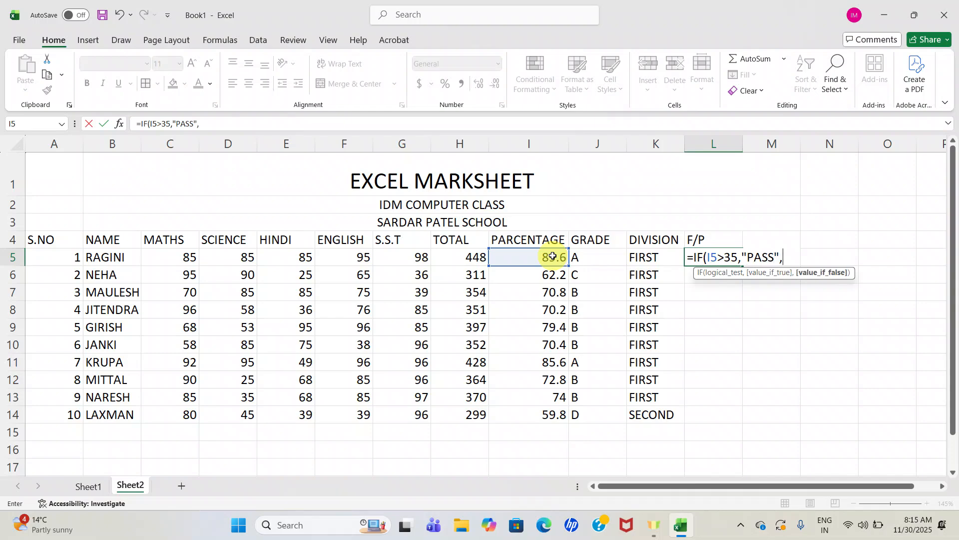
Complete the F/P formula in L5 with "FAIL" as the false result and one closing parenthesis, and enter it
text("FAILS)
key(BackSpace)
text(:)
text(")
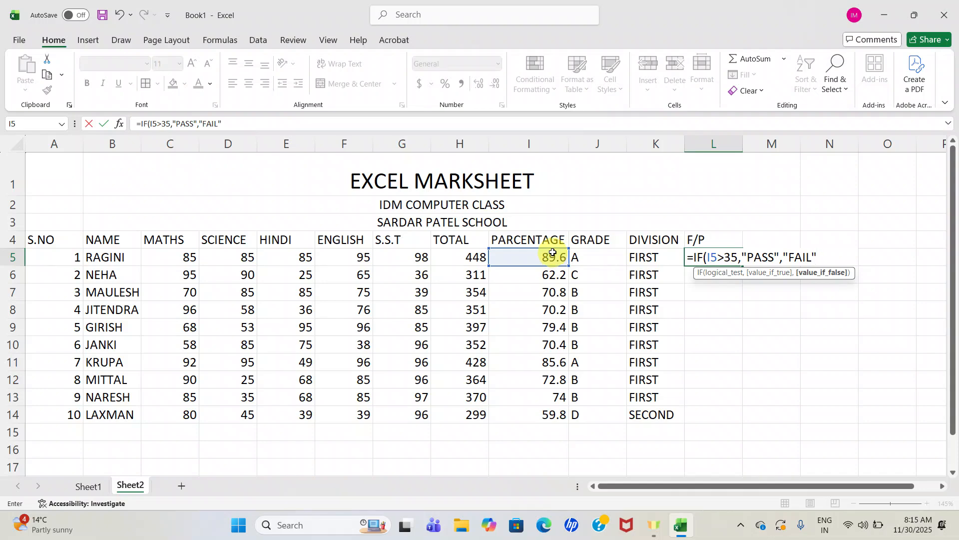
text()))
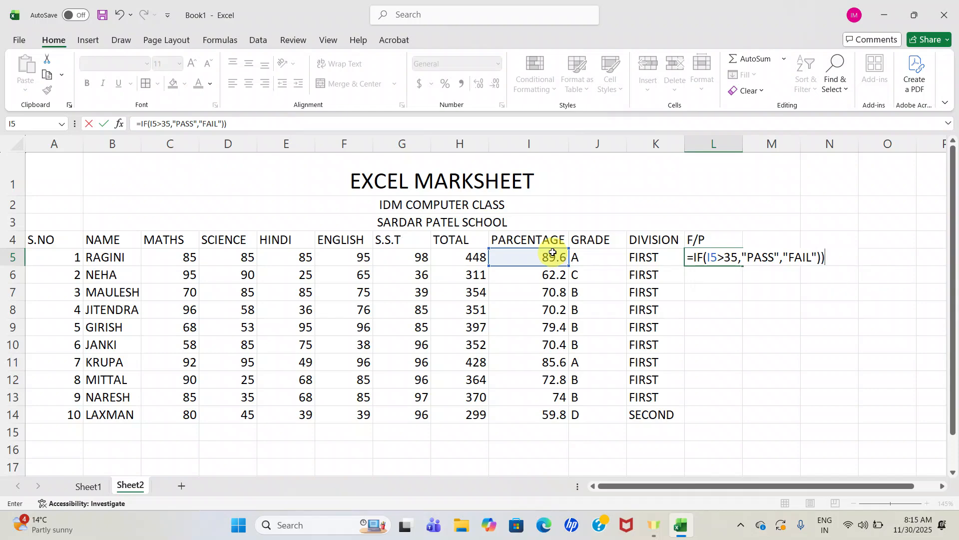
key(BackSpace)
key(ctrl+Return)
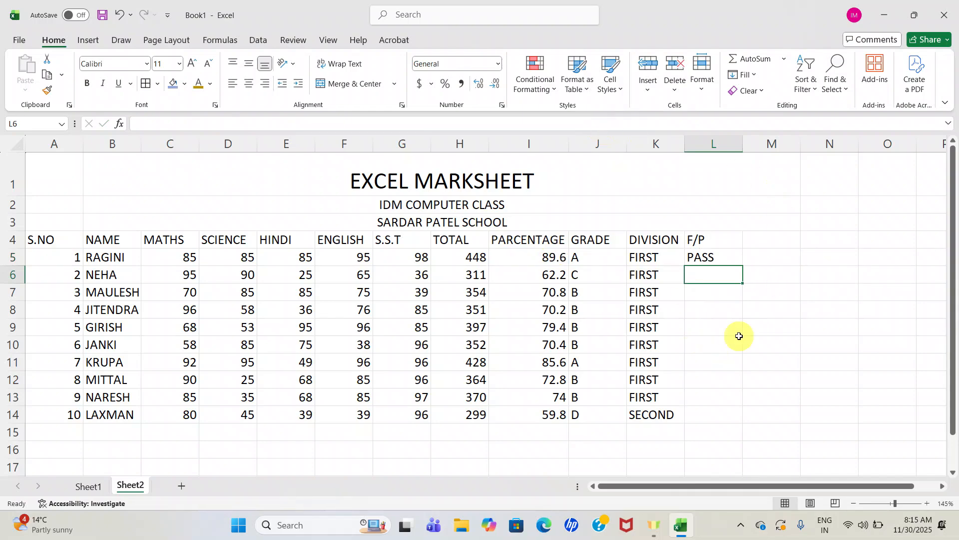
Fill the F/P formula from L5 down to L14
click(709, 256)
drag(741, 266, 734, 421)
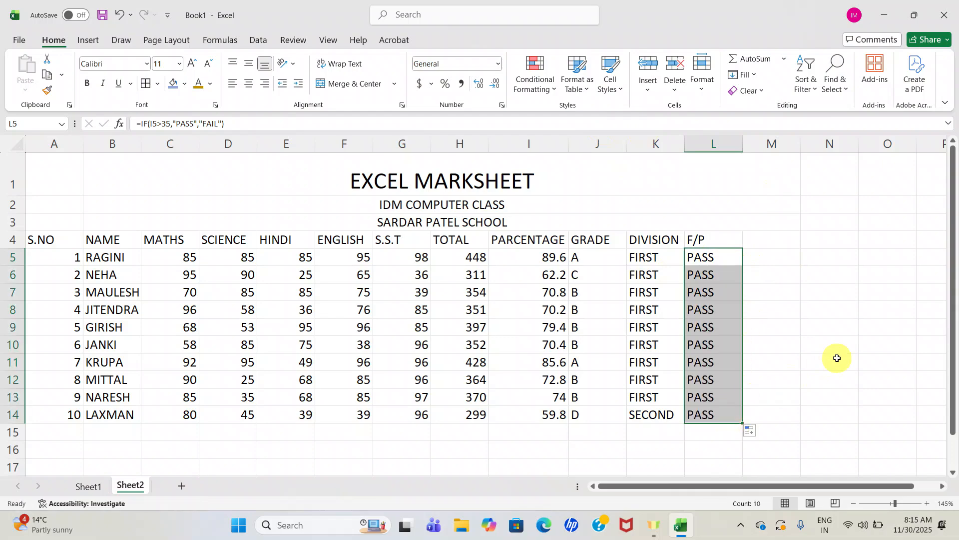
click(819, 346)
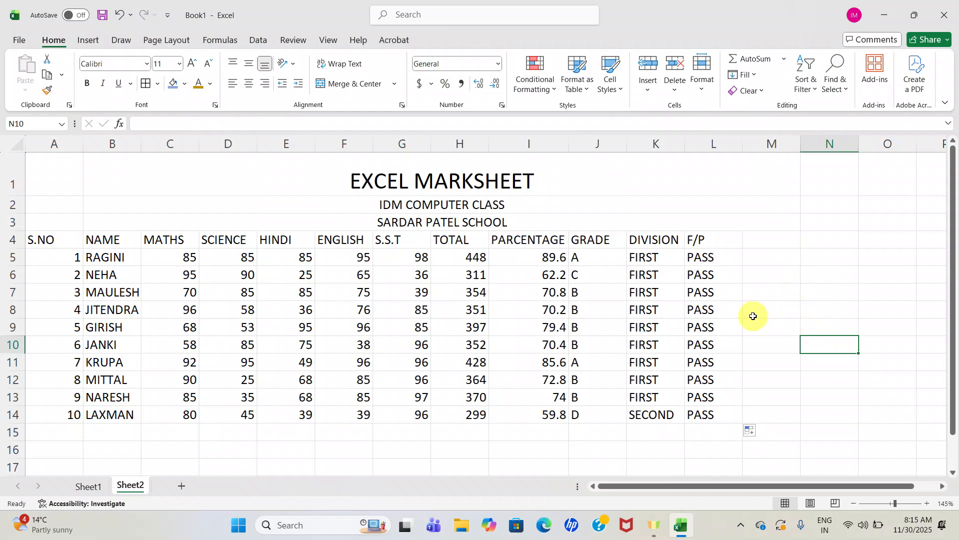
Merge cell A1 with the EXCEL MARKSHEET title cell so the title spans A1:M1, using Merge Cells
click(539, 176)
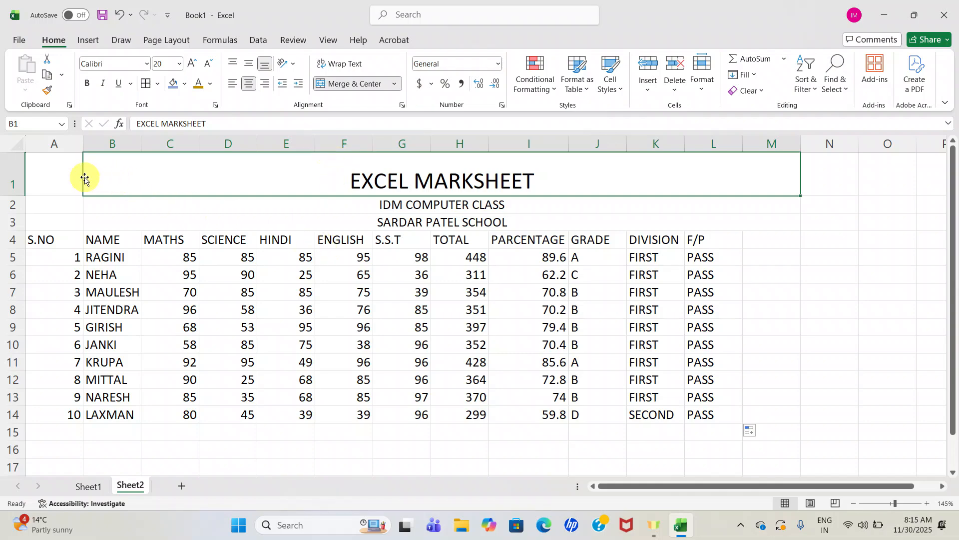
drag(72, 171, 103, 177)
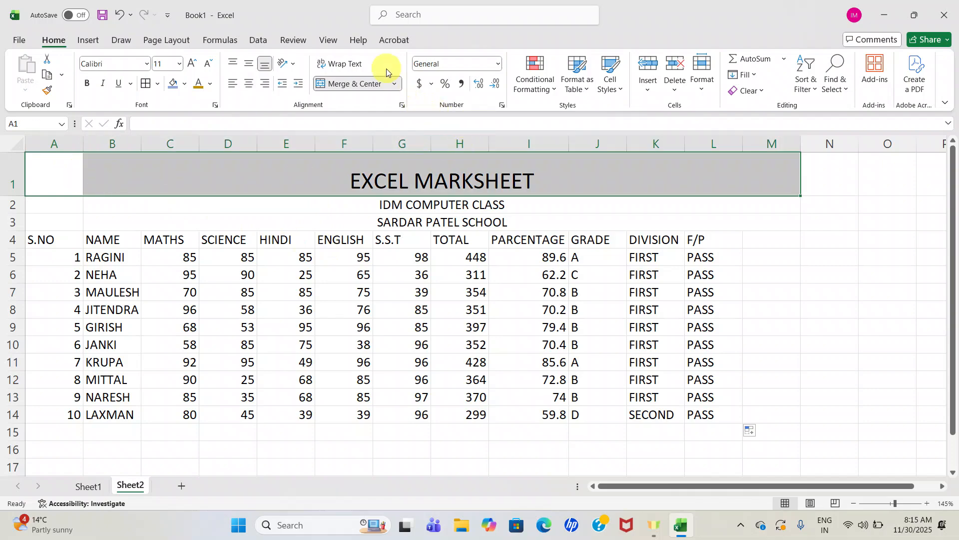
click(395, 84)
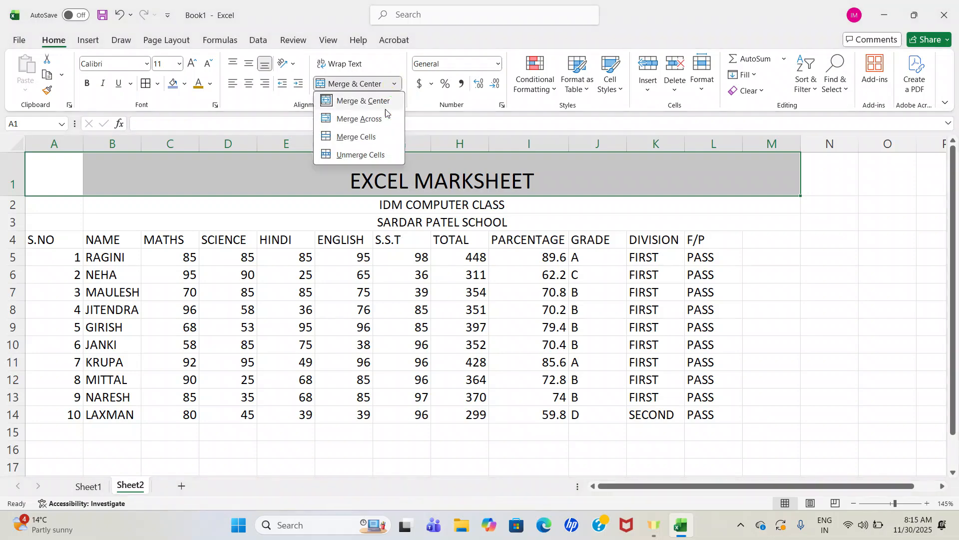
click(370, 136)
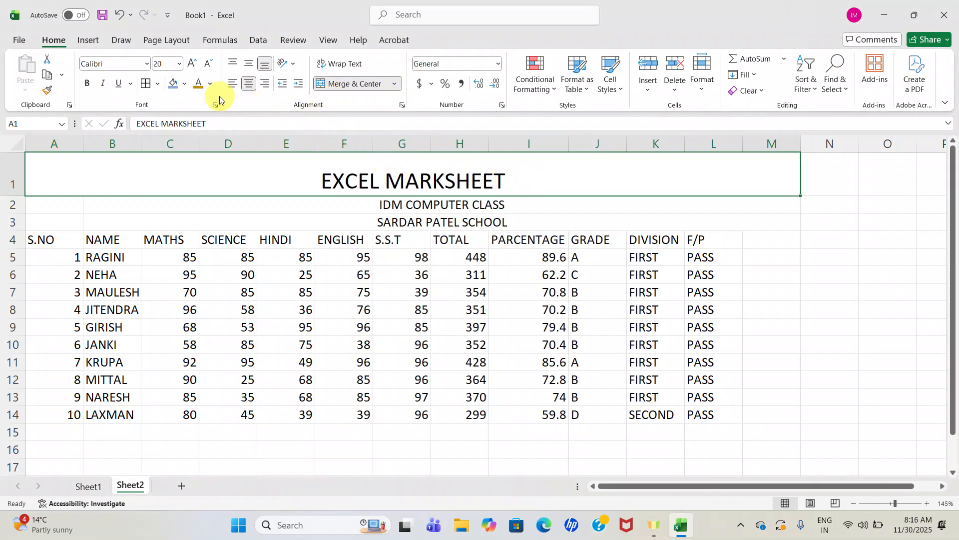
Fill the merged EXCEL MARKSHEET title cell with standard yellow
click(210, 84)
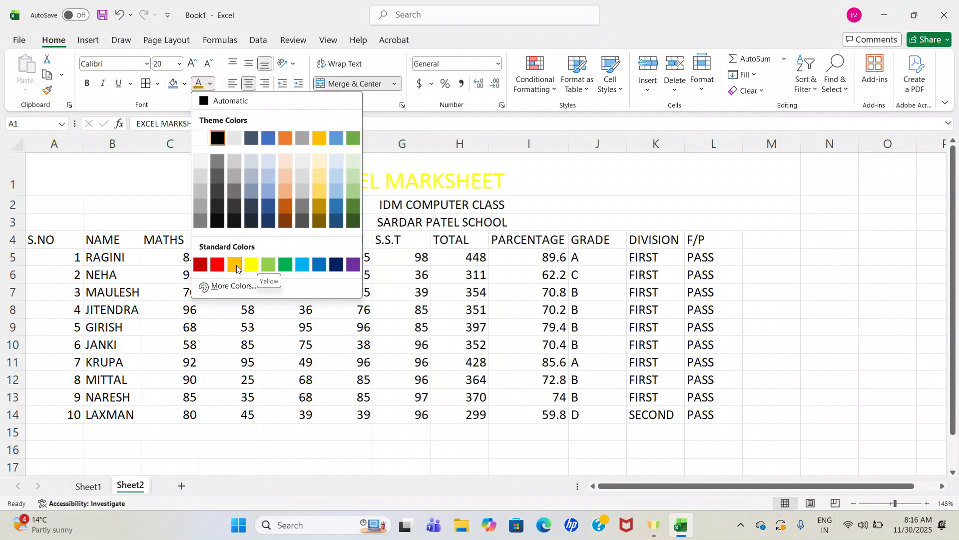
click(555, 165)
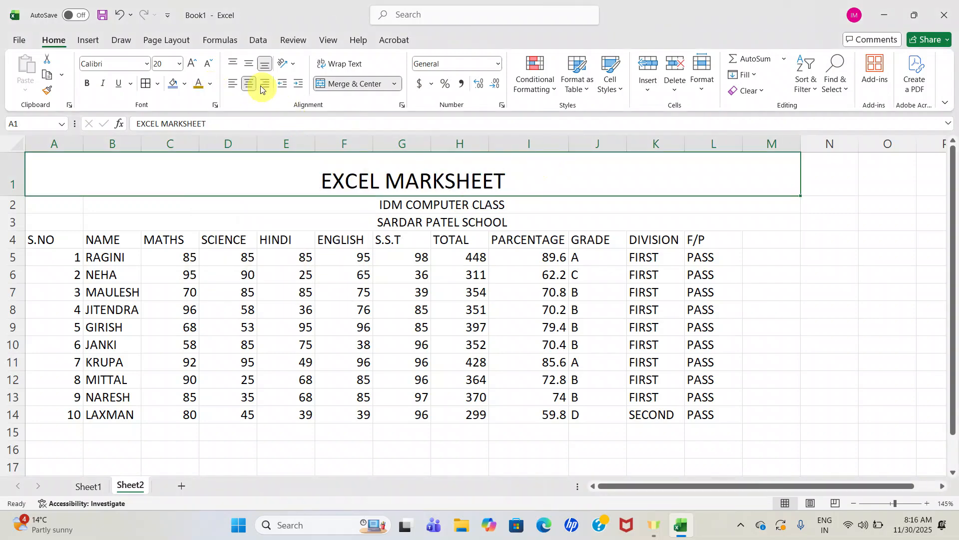
click(185, 83)
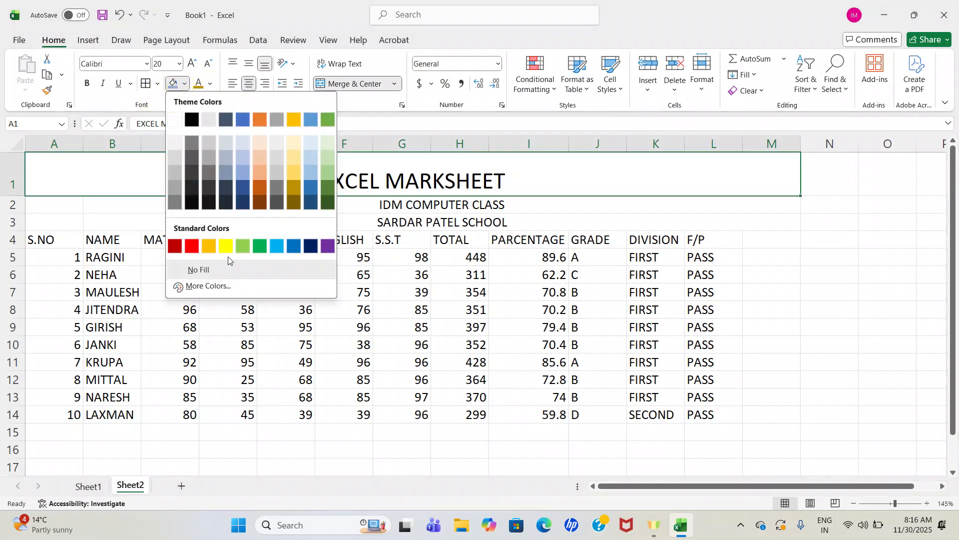
click(227, 249)
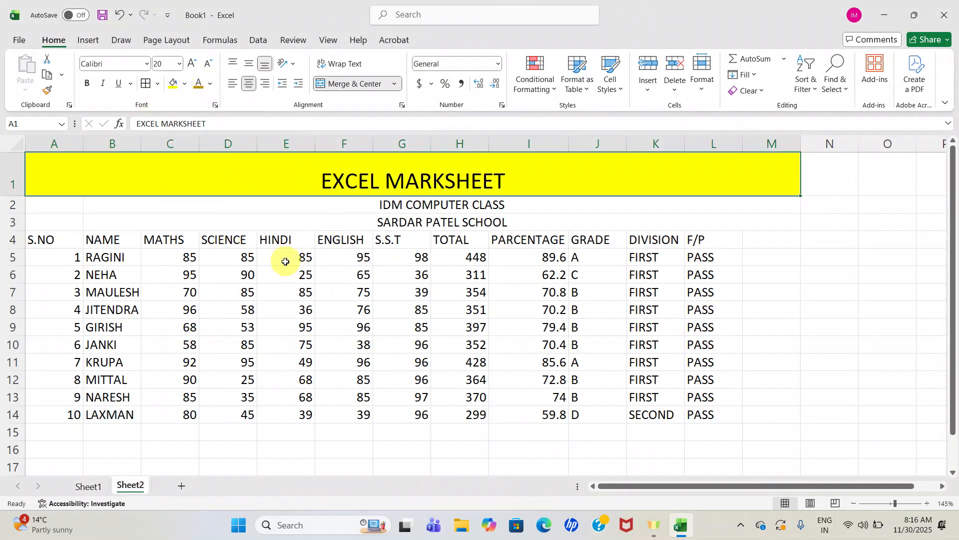
click(499, 204)
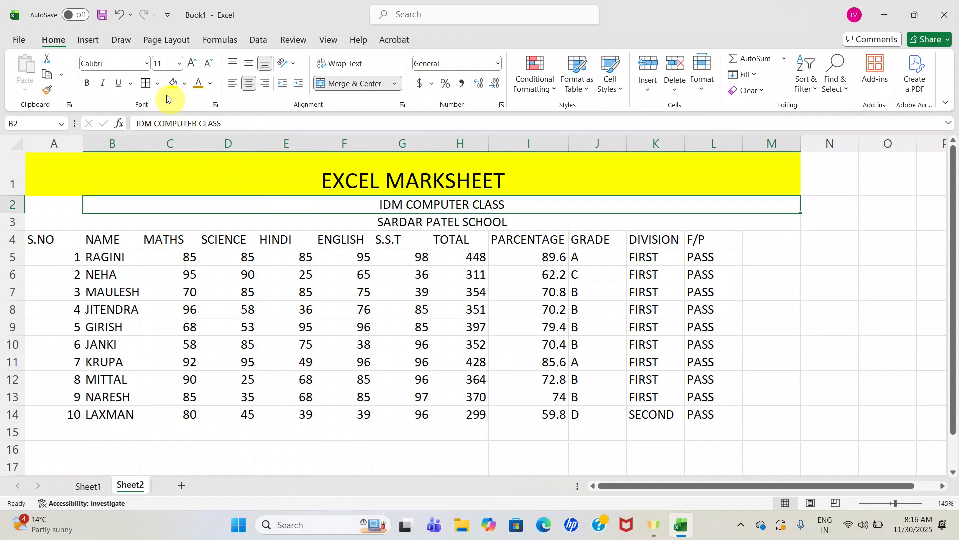
click(184, 84)
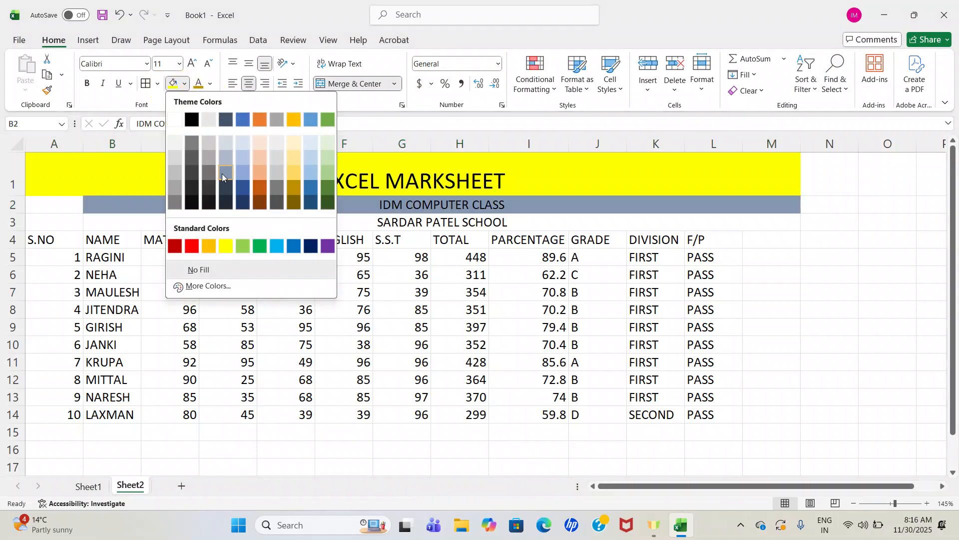
click(72, 201)
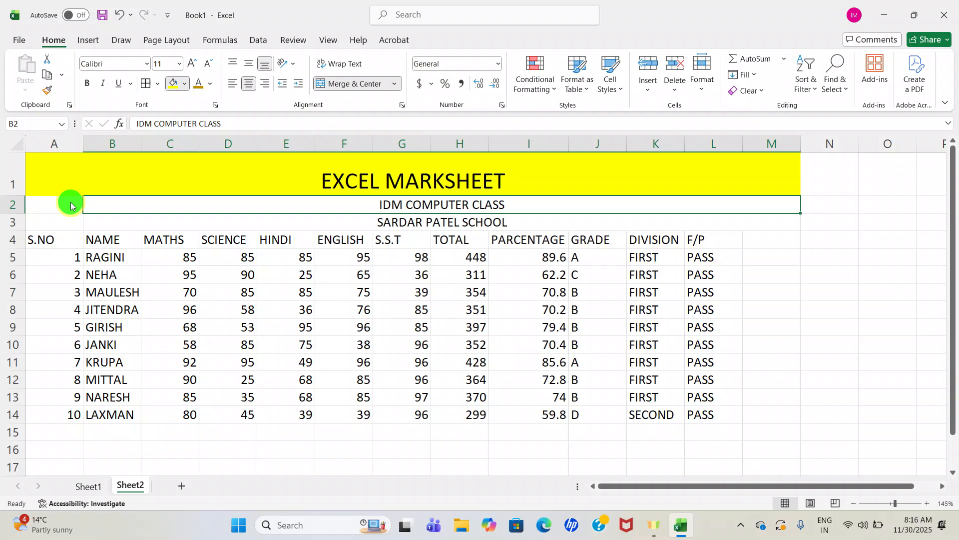
Merge A2 with the IDM COMPUTER CLASS cell across A2:M2 and fill it with standard green
drag(65, 207, 100, 199)
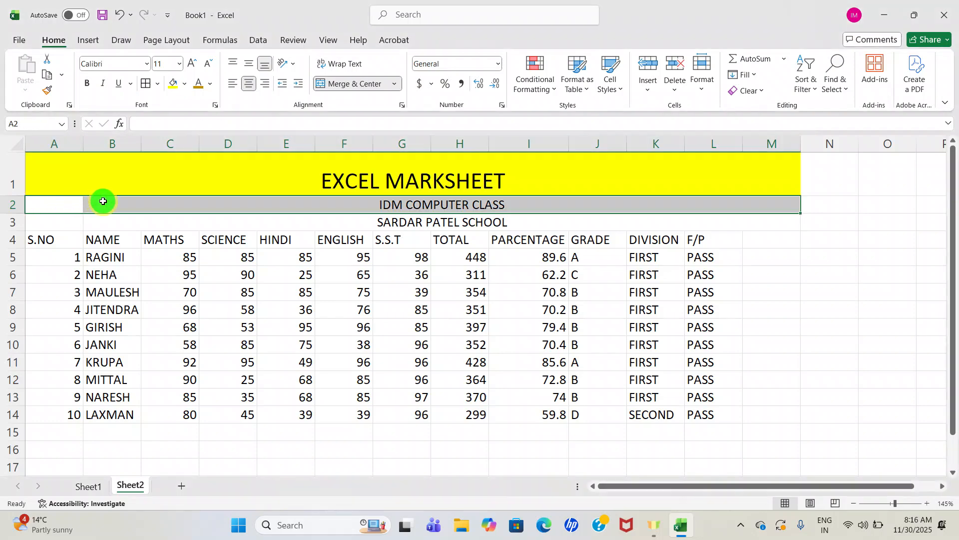
click(396, 85)
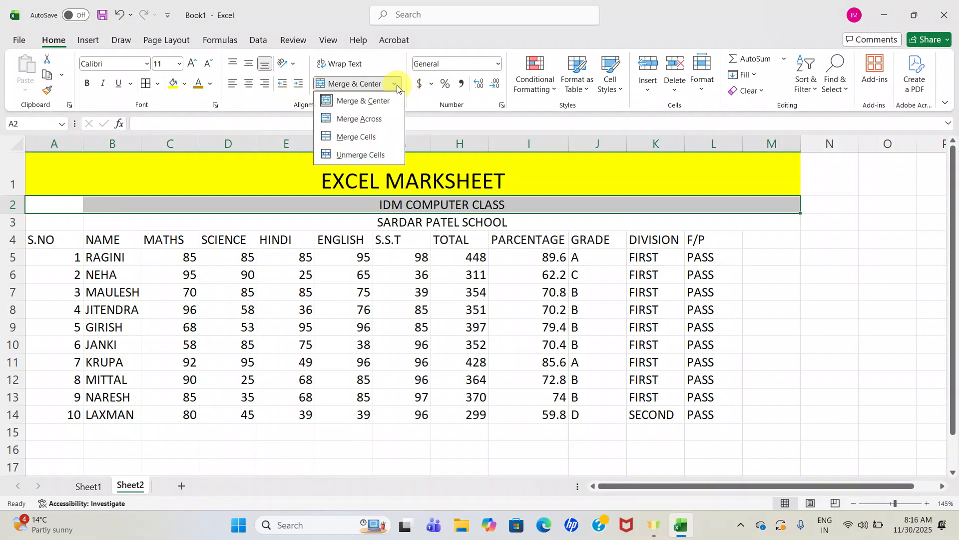
click(359, 137)
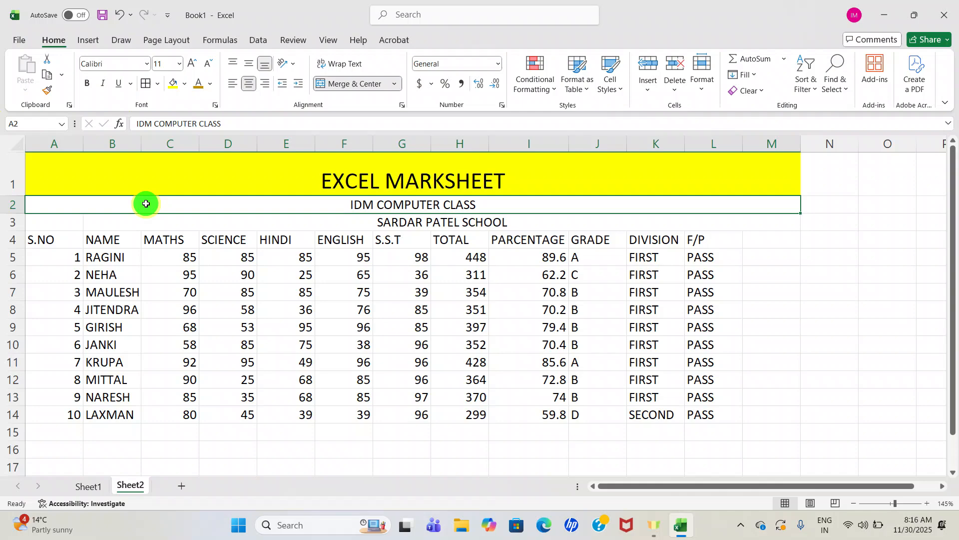
click(184, 84)
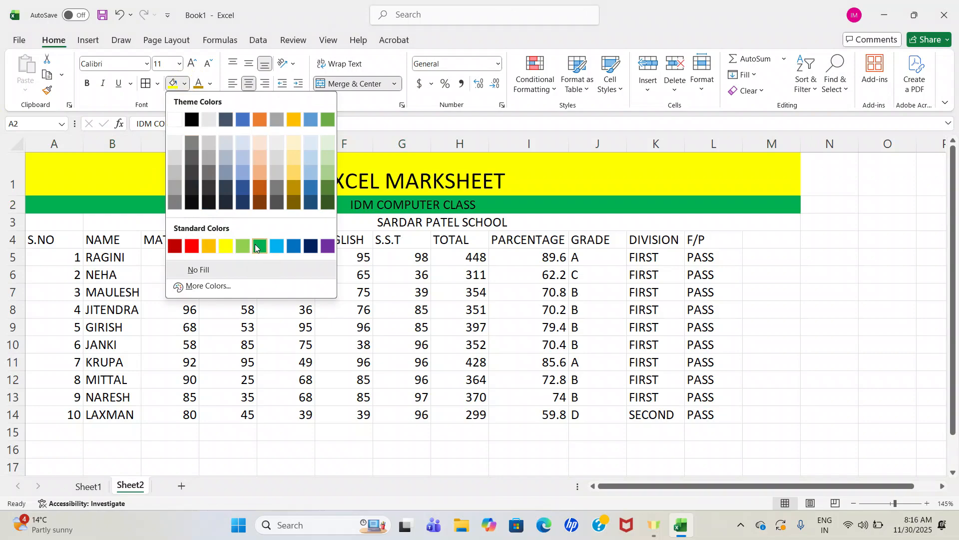
click(253, 245)
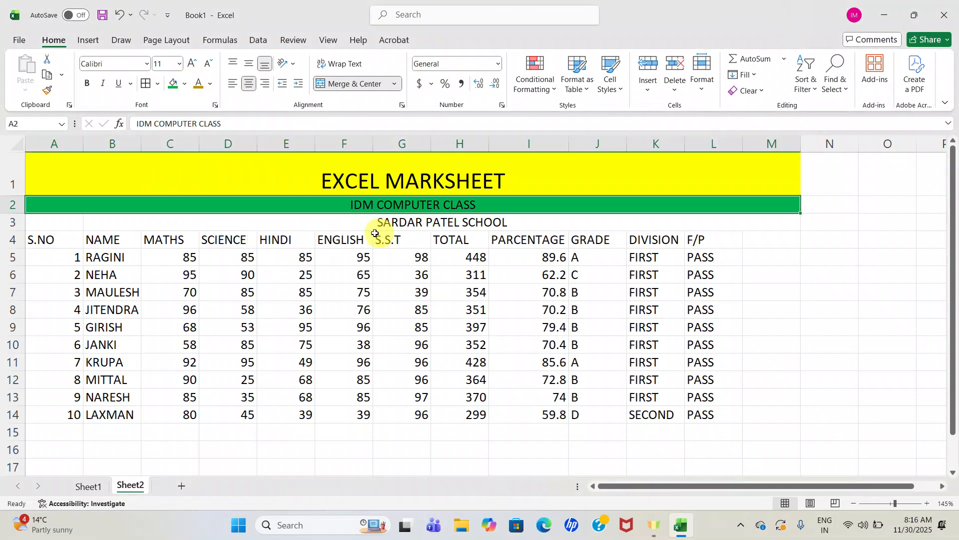
click(350, 222)
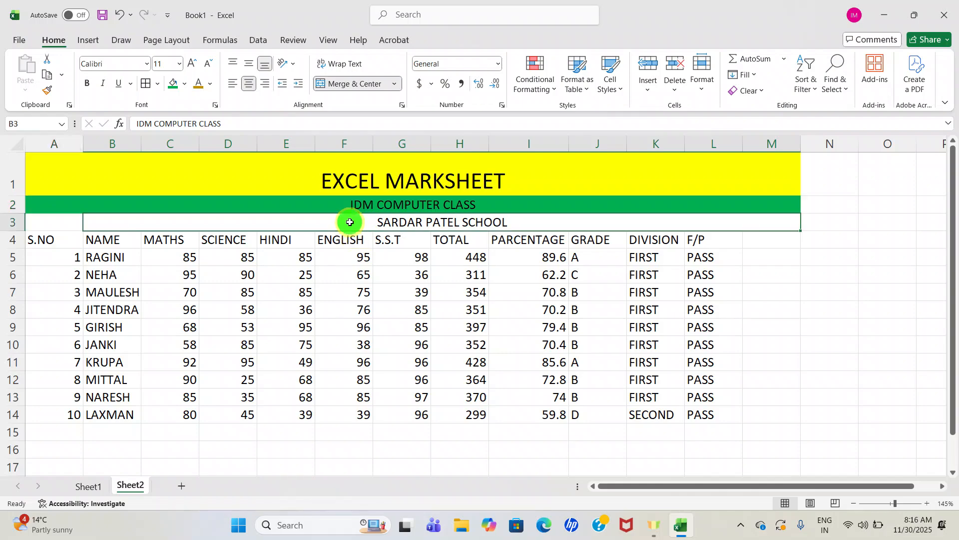
click(186, 85)
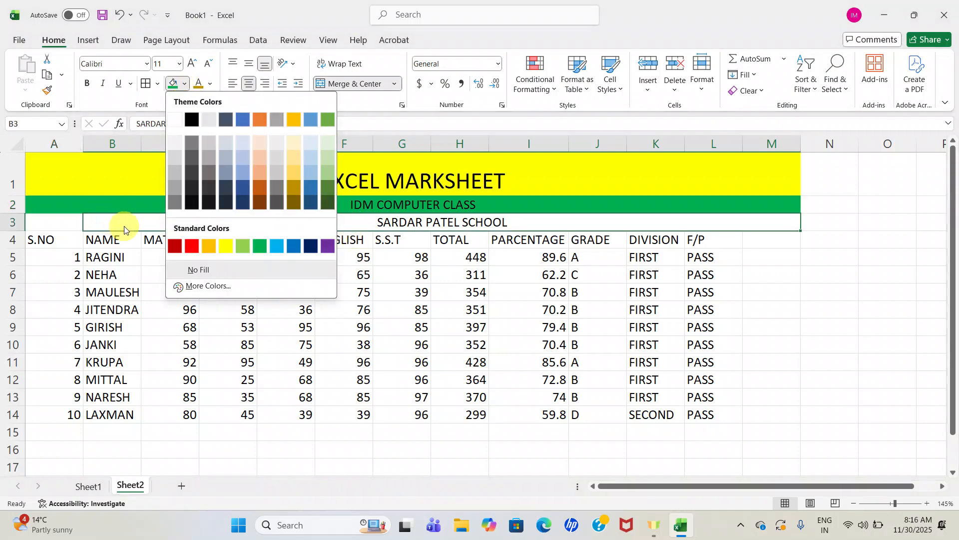
click(80, 220)
Merge A3 with the SARDAR PATEL SCHOOL cell across A3:M3 and fill it with light gold
drag(71, 218, 129, 219)
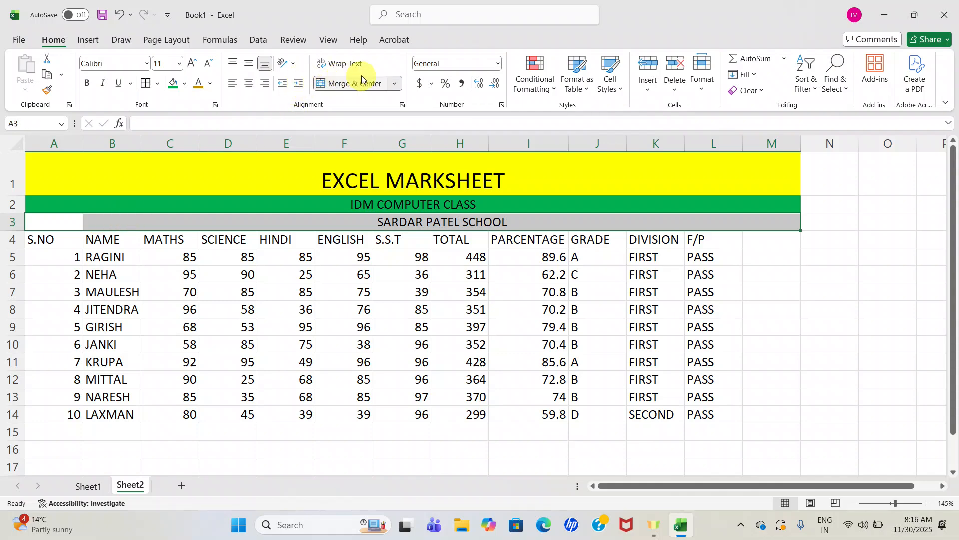
click(401, 84)
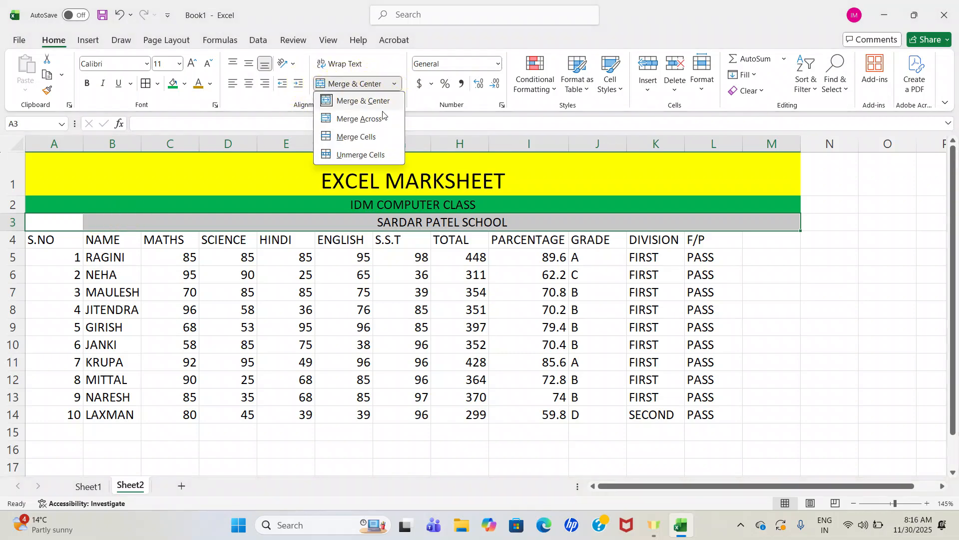
click(354, 138)
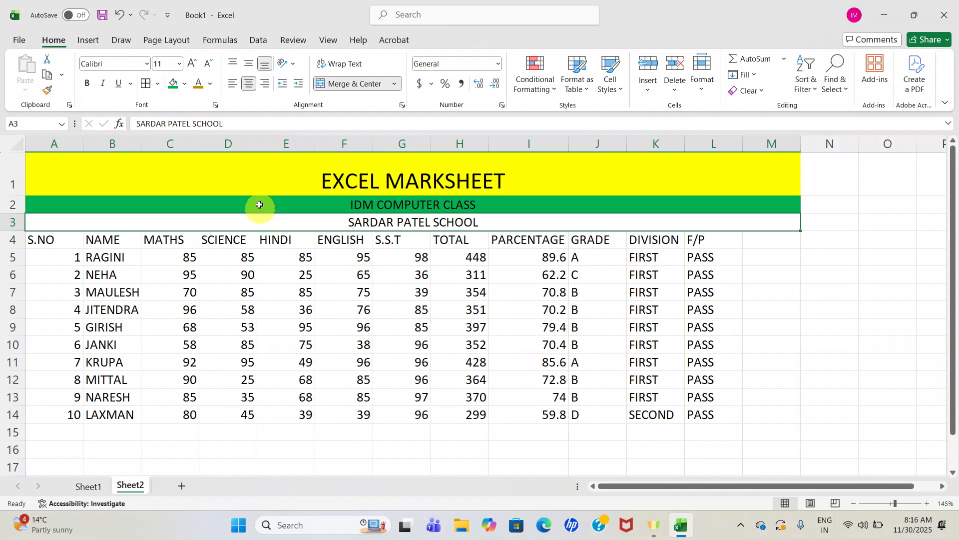
click(185, 84)
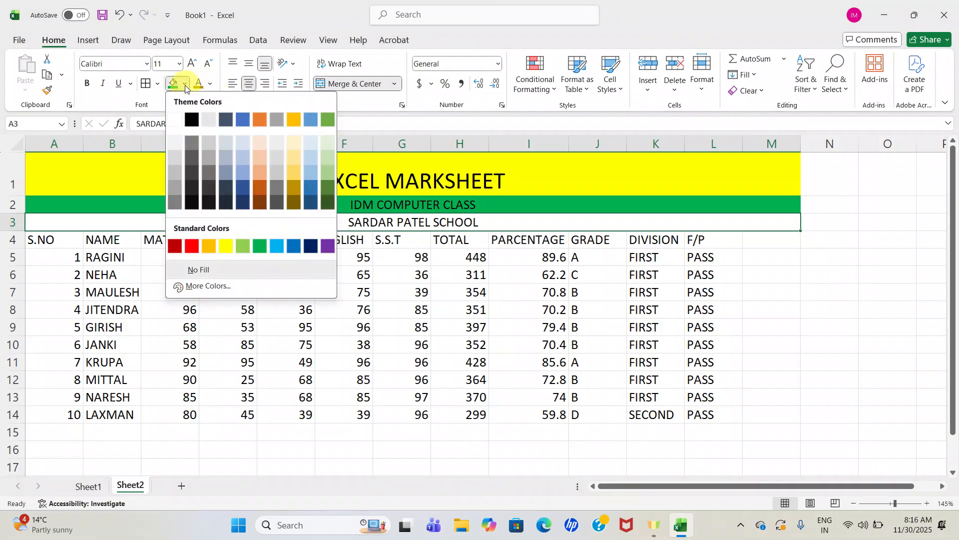
click(291, 169)
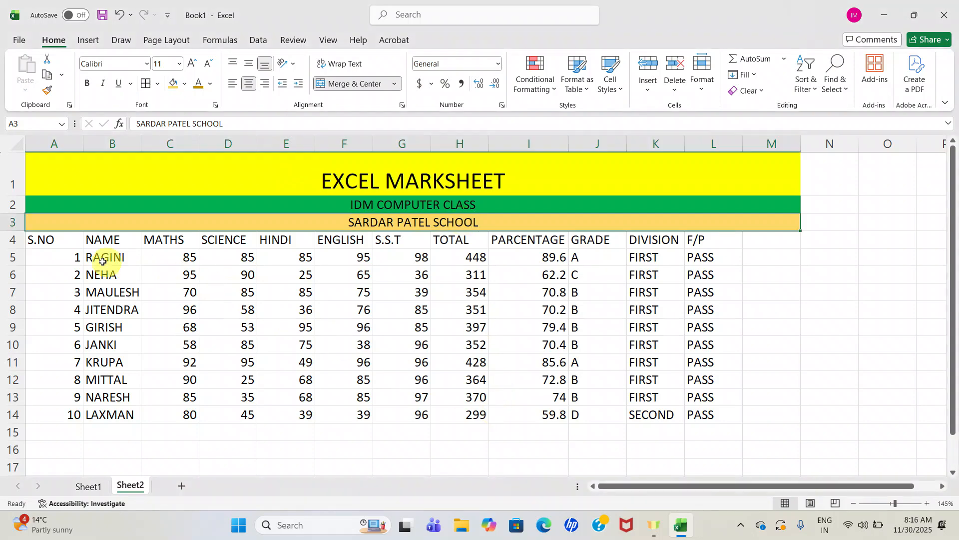
Apply All Borders to the marks table in A4:L14
drag(34, 240, 699, 346)
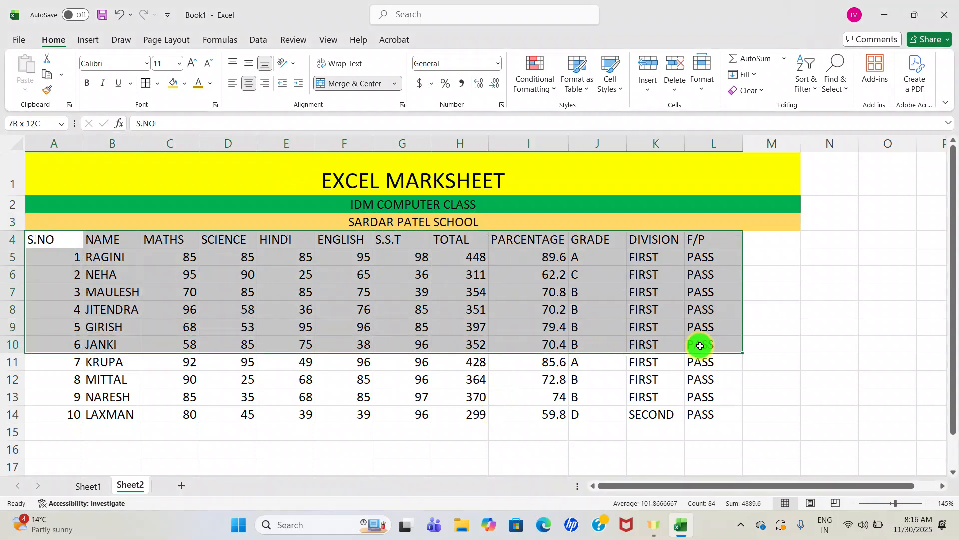
drag(701, 350, 701, 402)
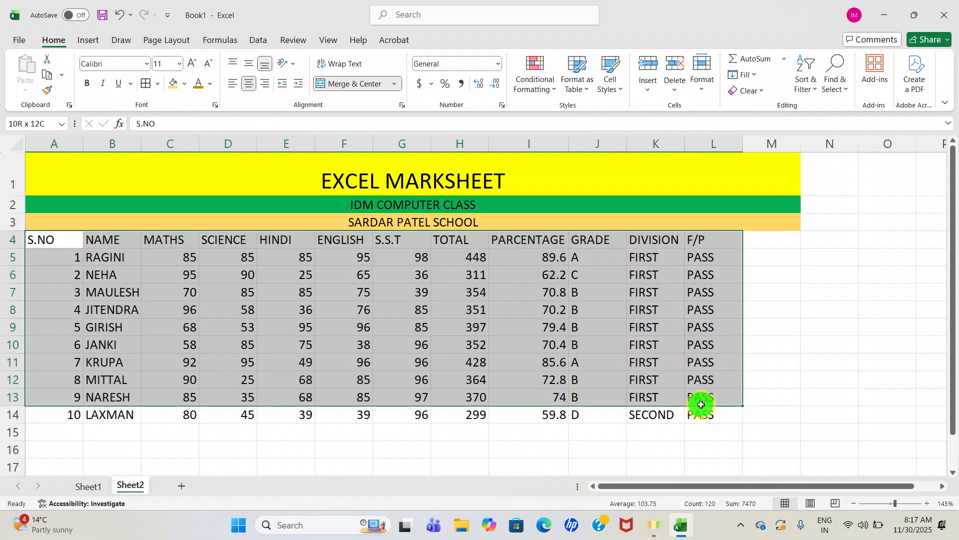
drag(701, 404, 701, 415)
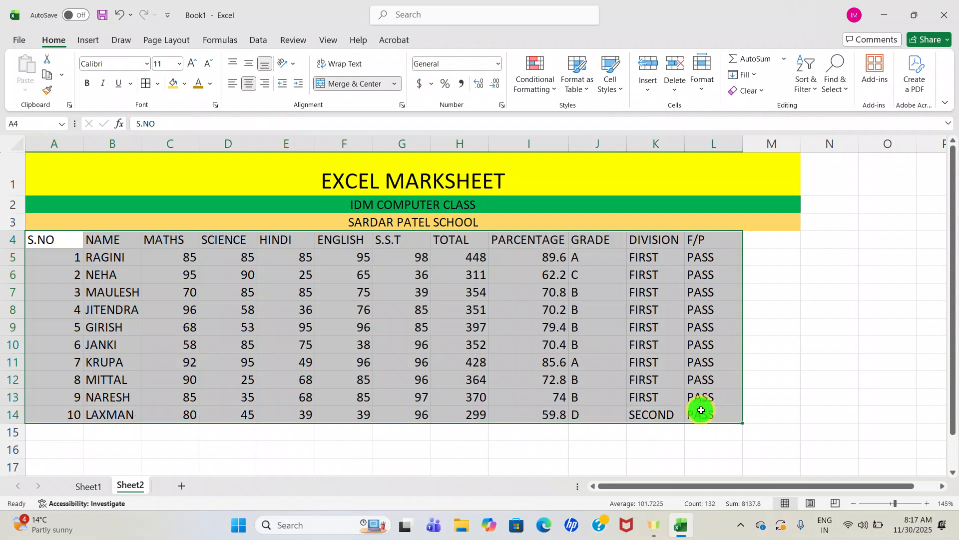
click(156, 84)
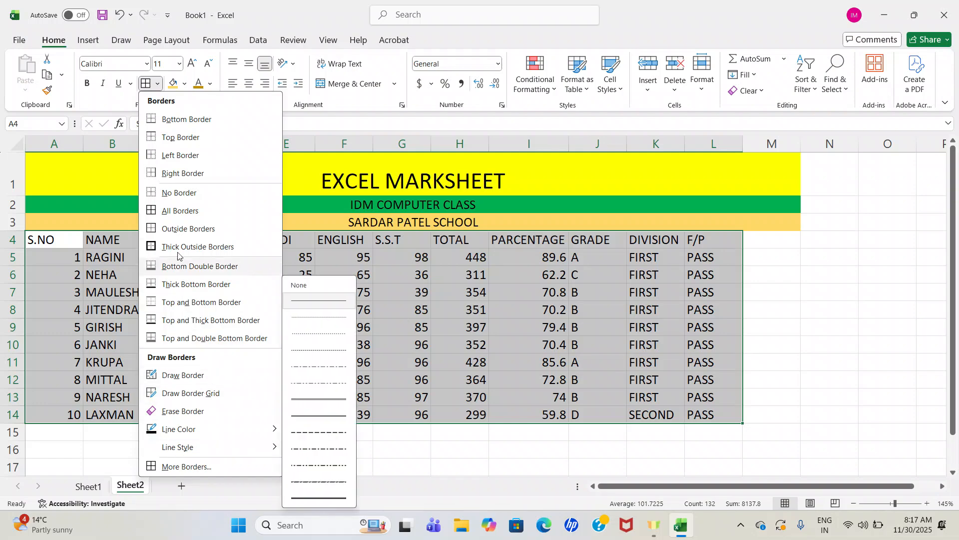
click(182, 211)
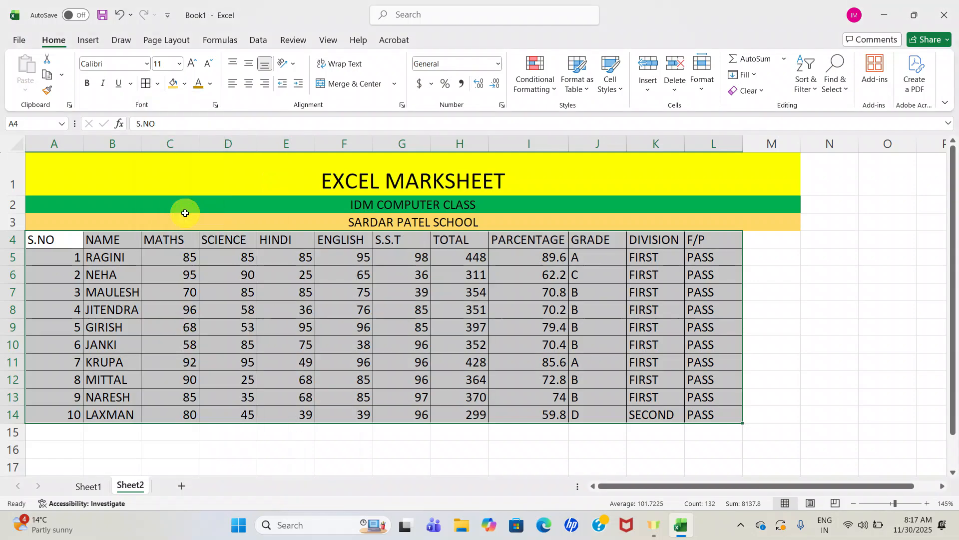
click(794, 383)
click(768, 158)
drag(768, 157, 777, 216)
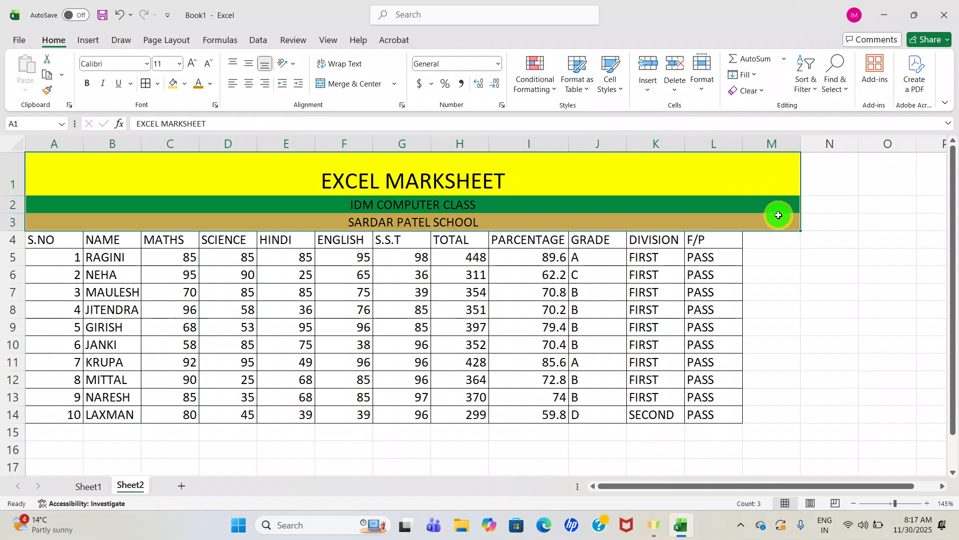
click(777, 142)
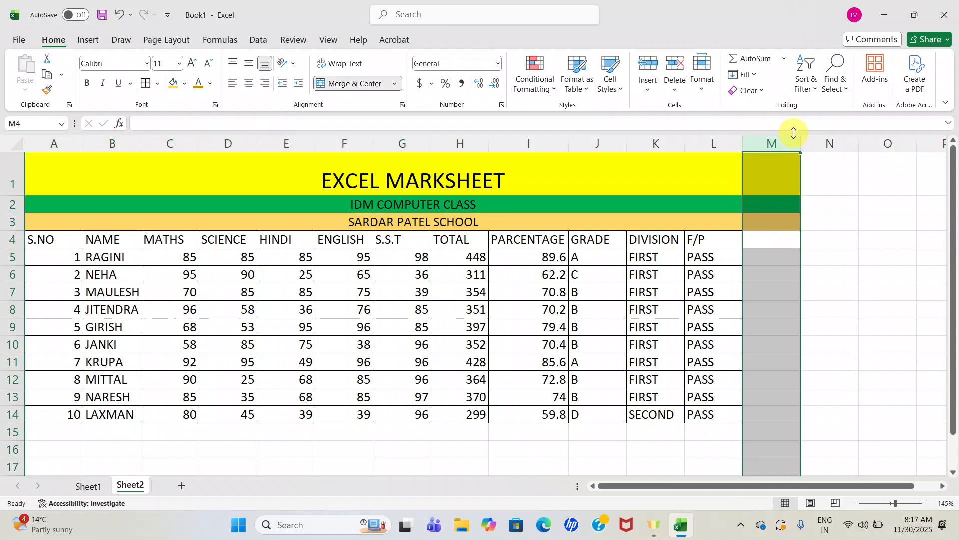
click(794, 134)
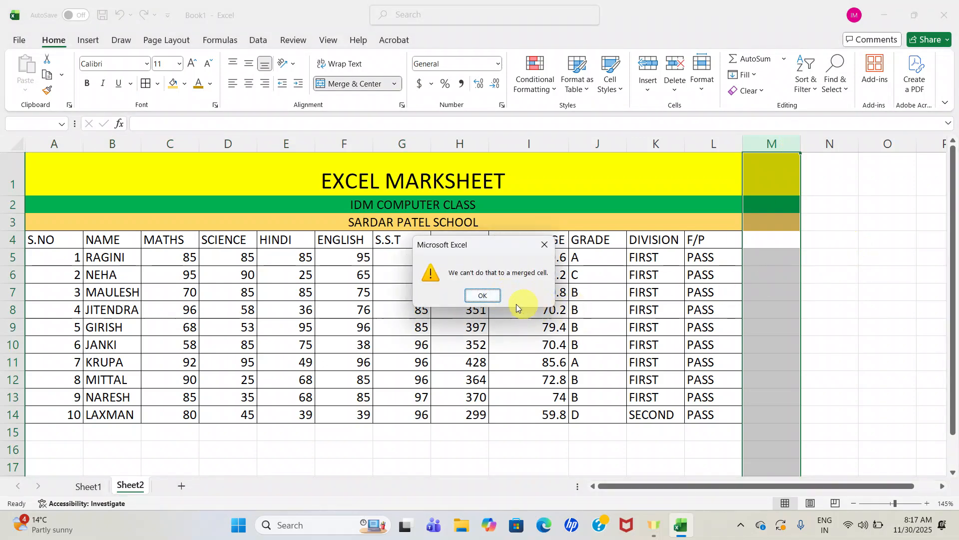
click(484, 297)
click(832, 241)
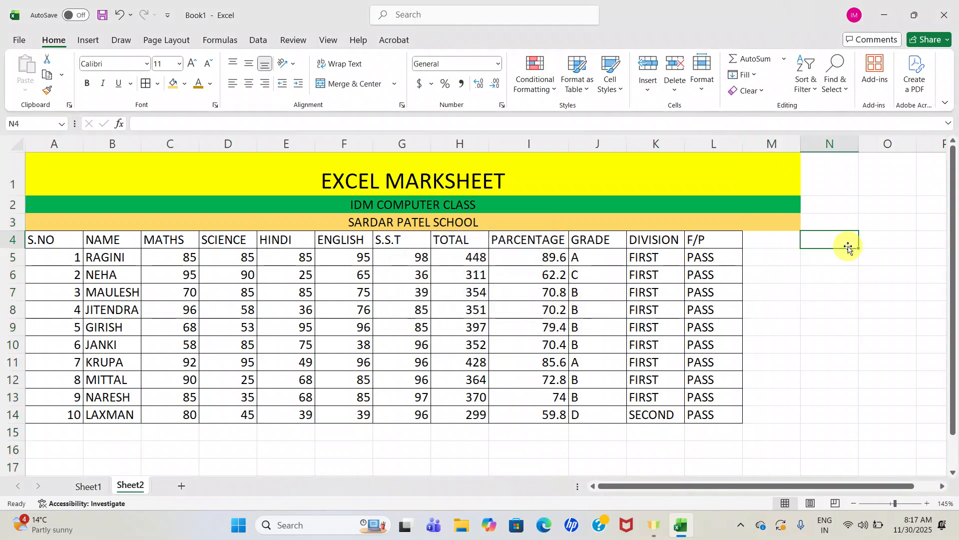
Widen the F/P column L to about twice its width
drag(738, 137, 797, 136)
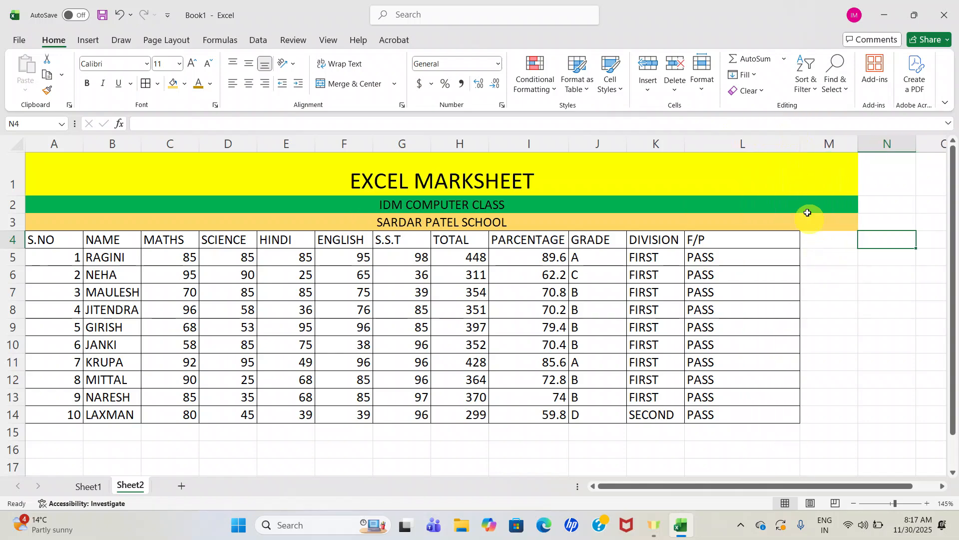
AutoFit the F/P column L to the width of its contents
double_click(803, 140)
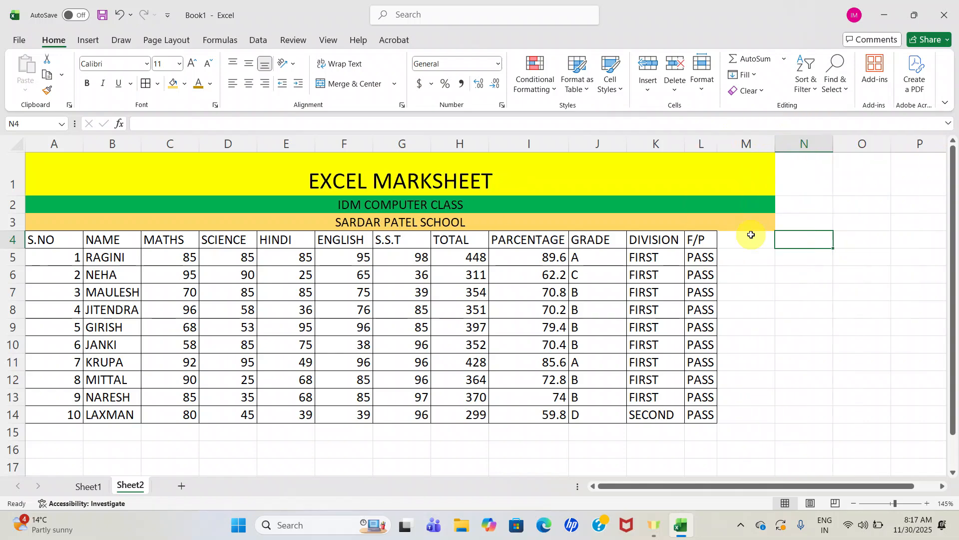
click(855, 296)
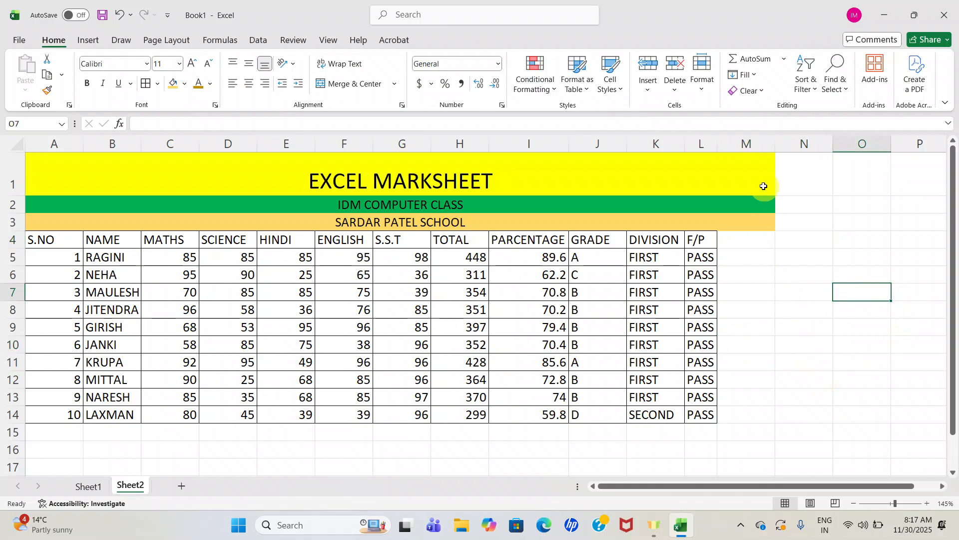
click(720, 145)
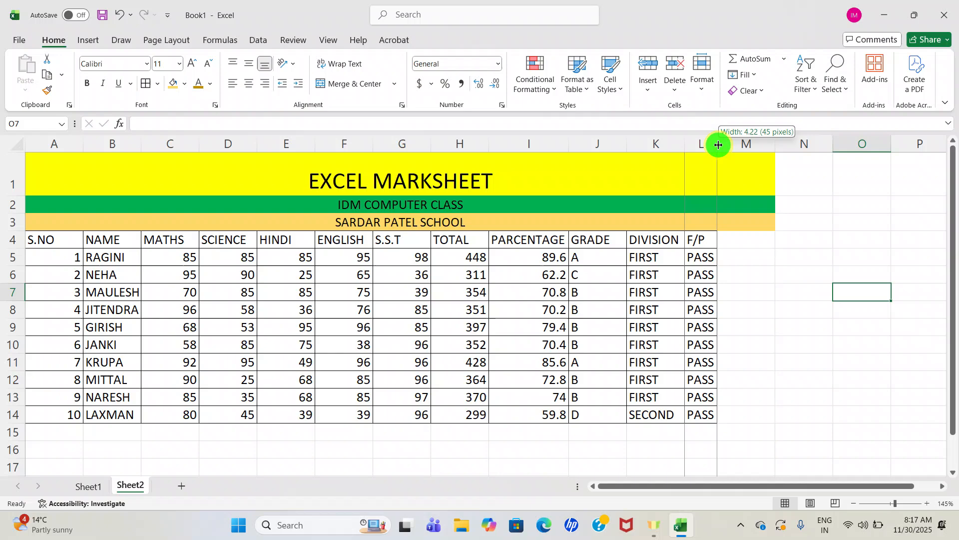
click(759, 143)
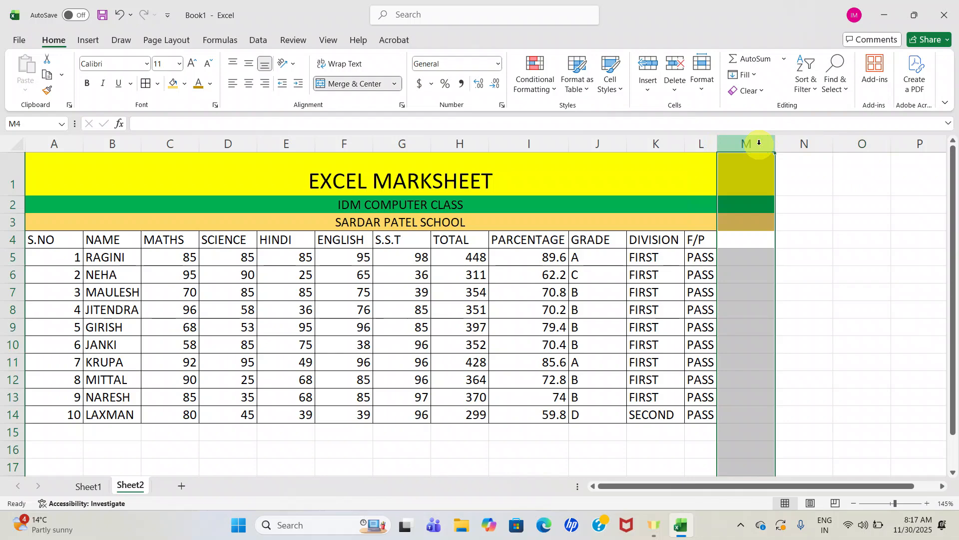
click(796, 207)
click(824, 359)
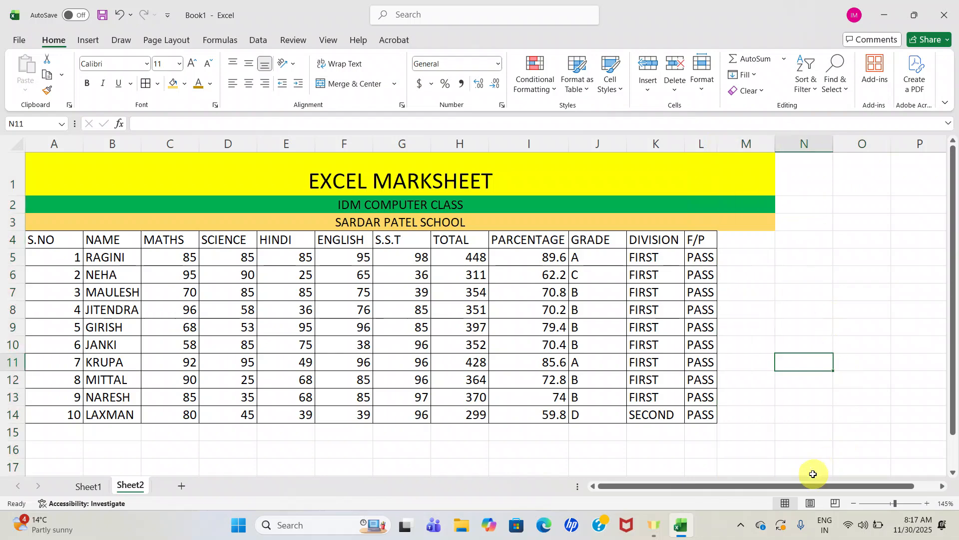
click(712, 448)
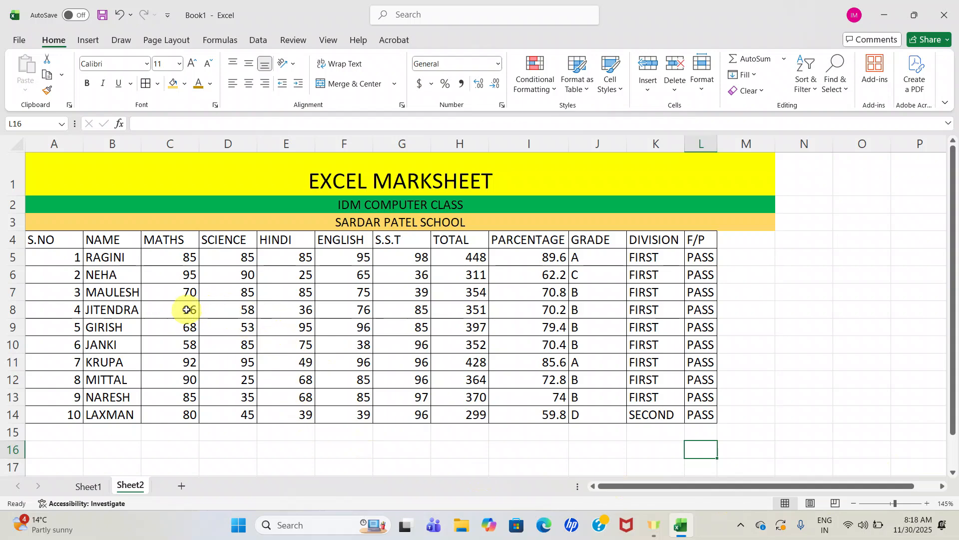
Inspect the nested IF formula behind the GRADE cell J8
click(593, 309)
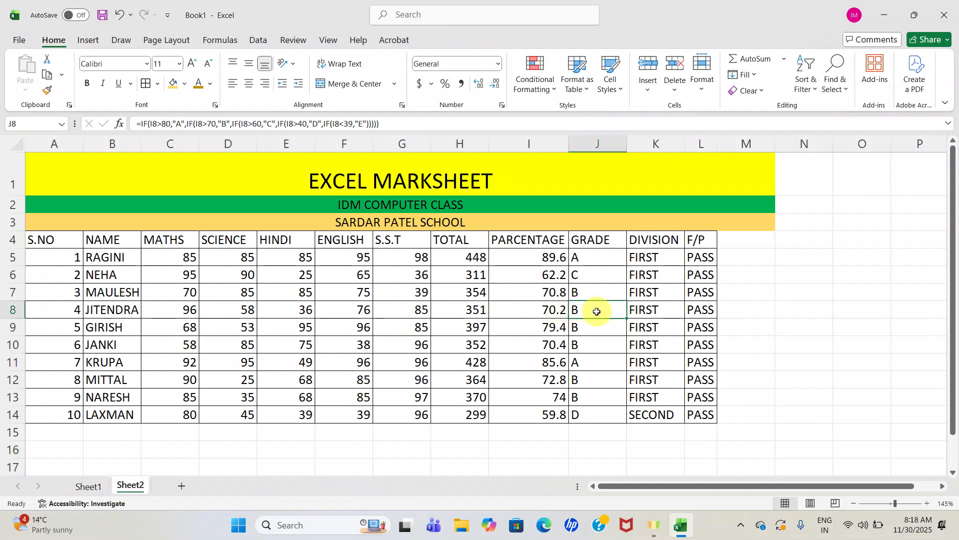
double_click(598, 311)
click(758, 345)
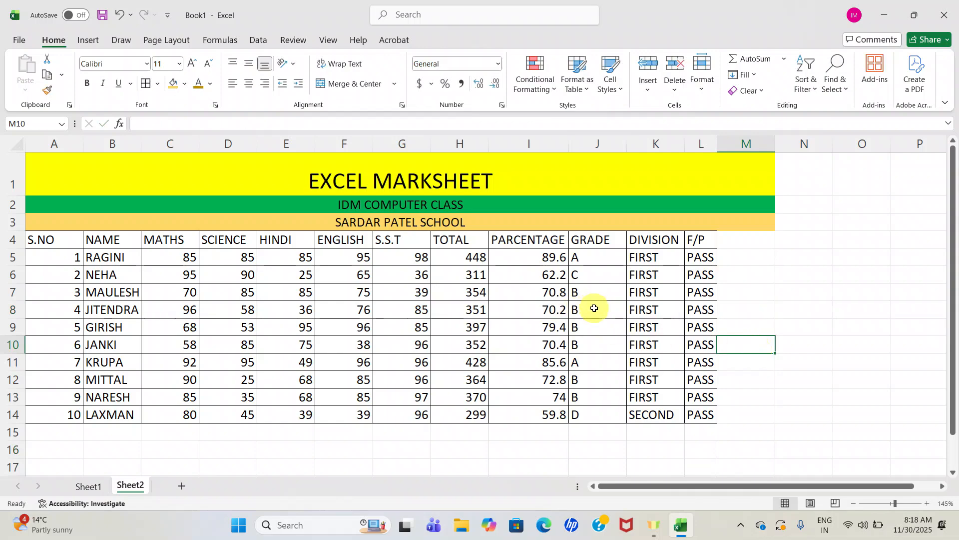
Set the SCIENCE and HINDI marks in row 8 to 80 each
click(242, 314)
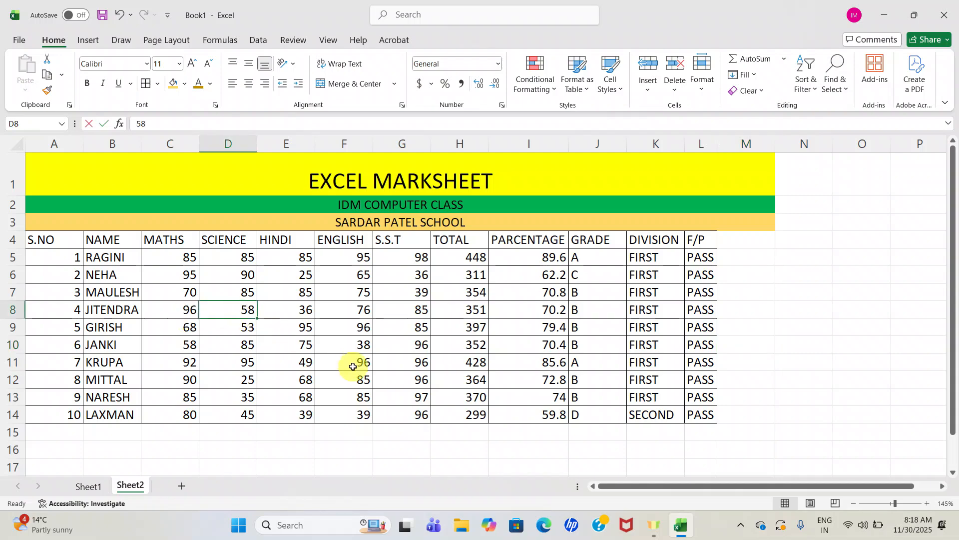
text(8)
key(Tab)
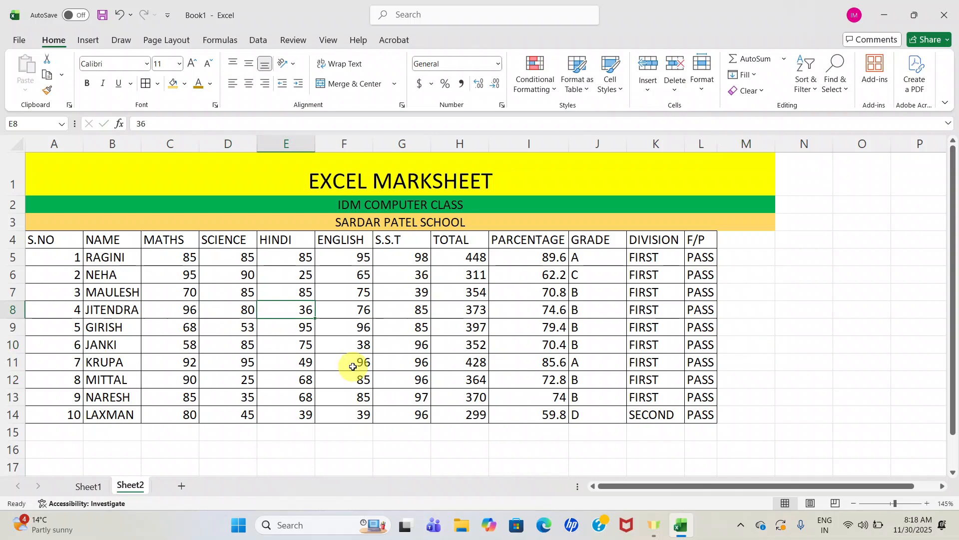
key(Tab)
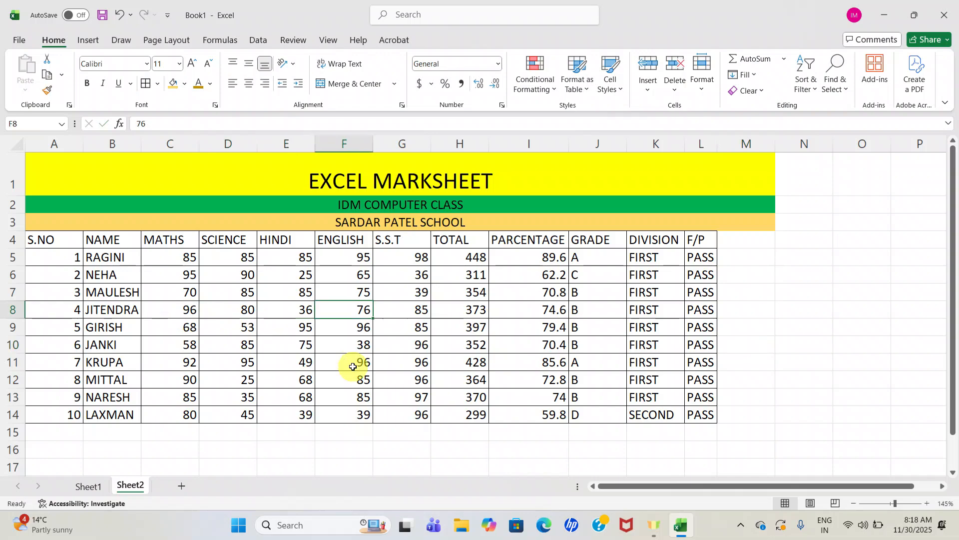
click(306, 310)
text(80)
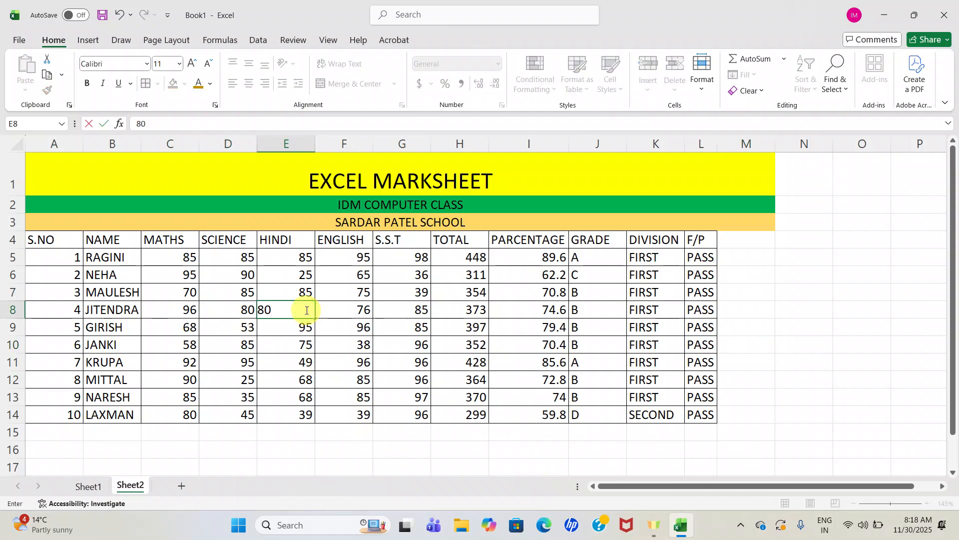
key(Tab)
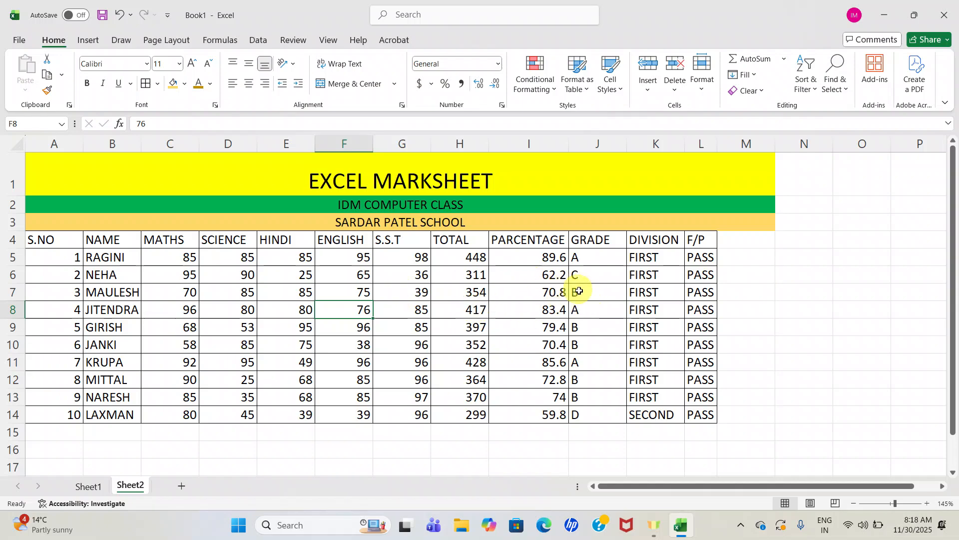
Set the MATHS, SCIENCE, HINDI and ENGLISH marks in row 8 to 25 each
click(186, 309)
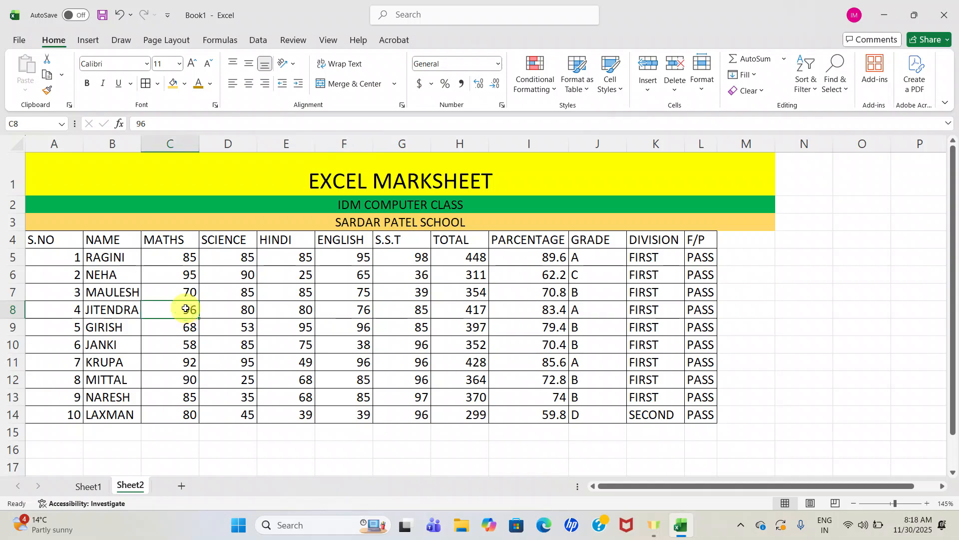
text(25)
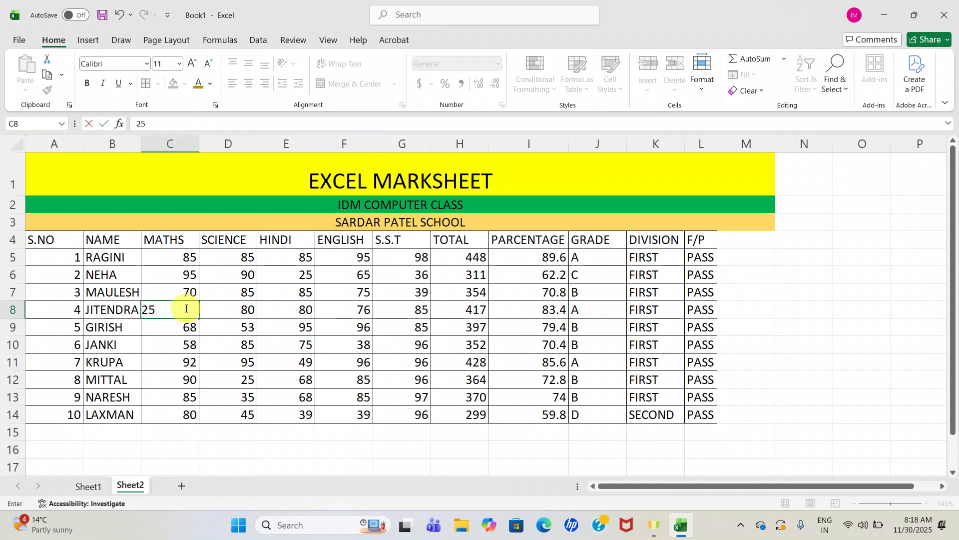
click(237, 306)
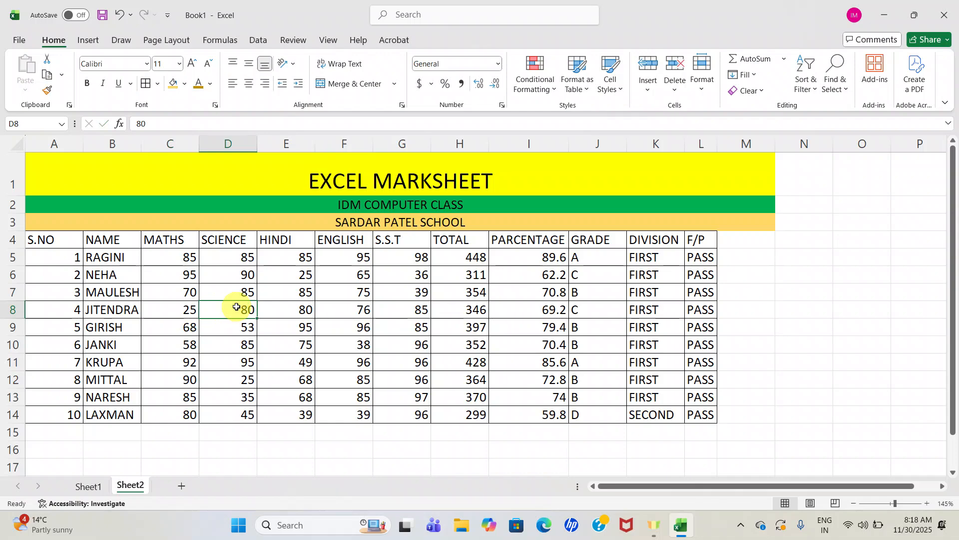
text(25)
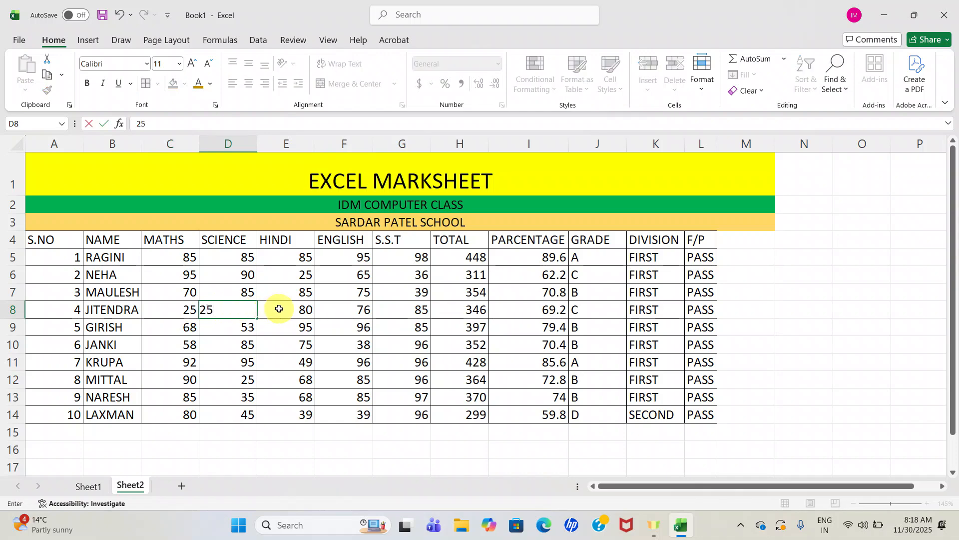
click(279, 308)
text(25)
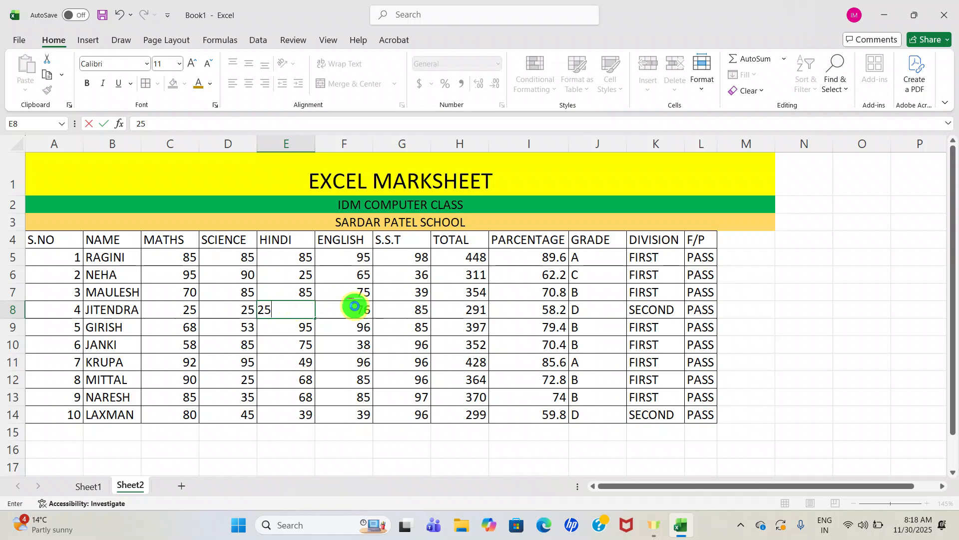
click(356, 307)
text(25)
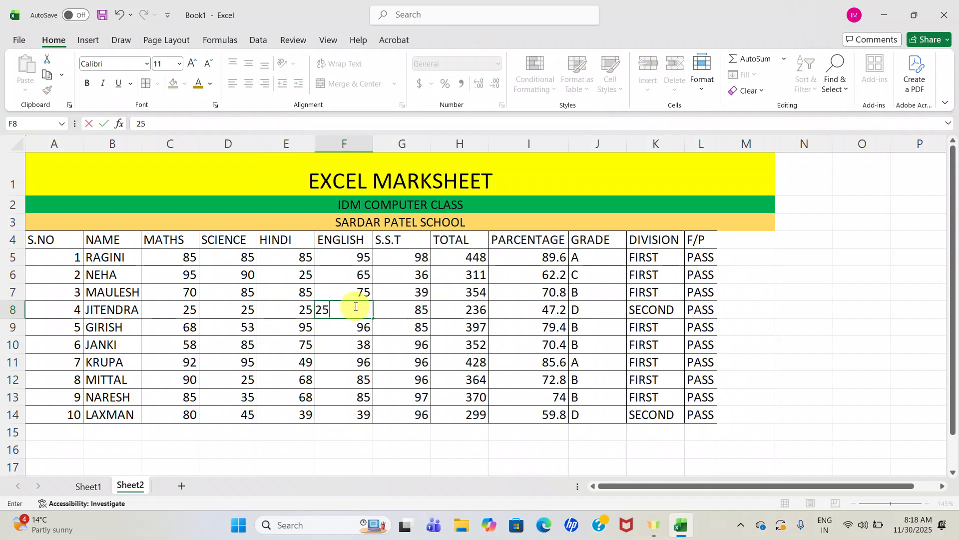
click(421, 305)
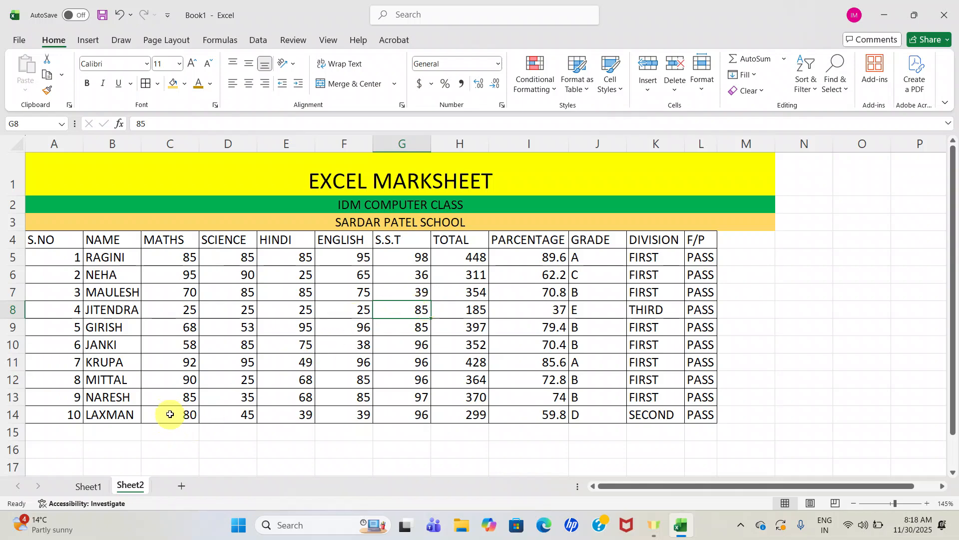
Set the MATHS, SCIENCE, ENGLISH and S.S.T marks in row 13 to 25 each
click(171, 399)
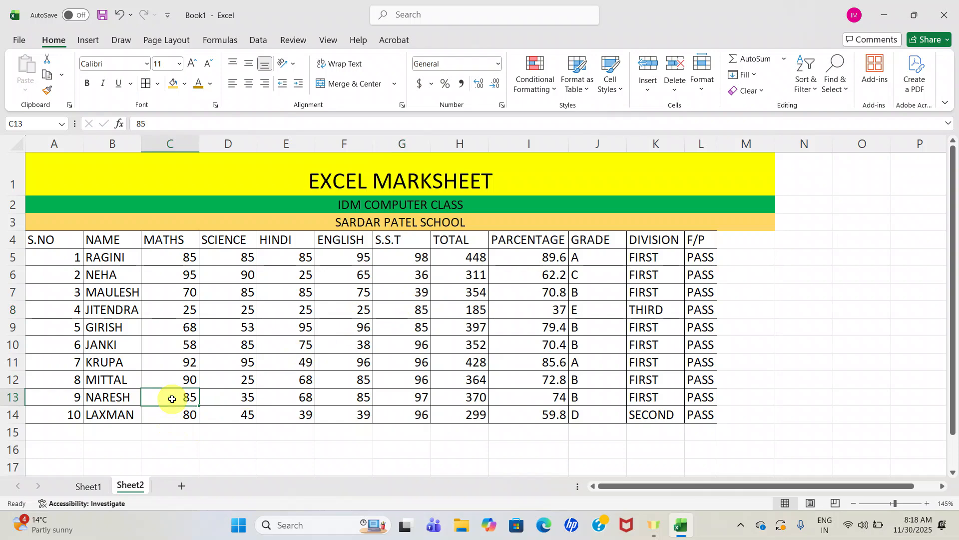
text(25)
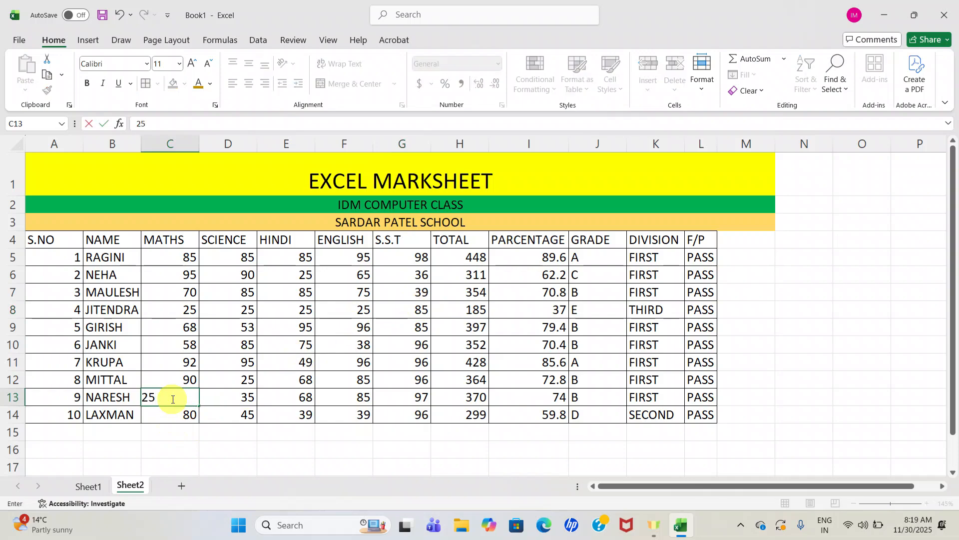
click(233, 396)
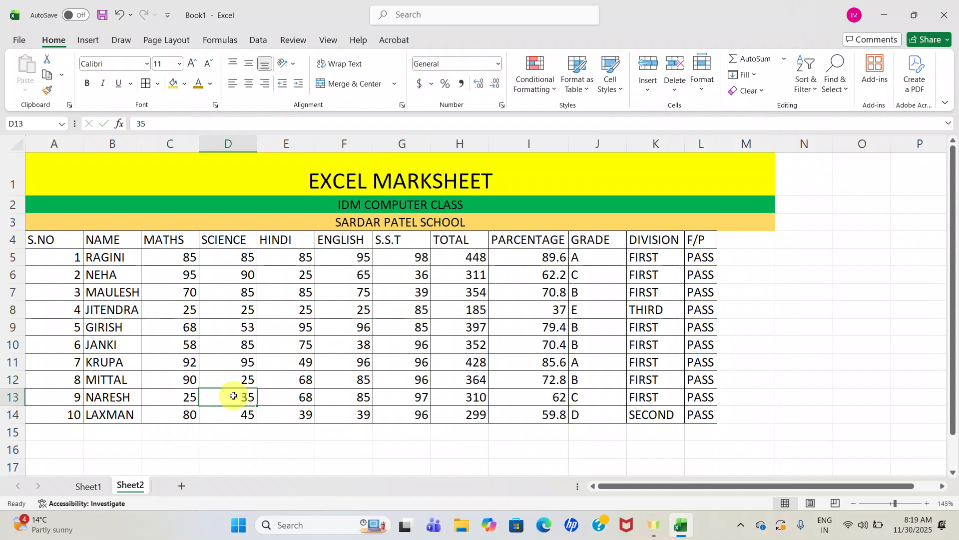
text(25)
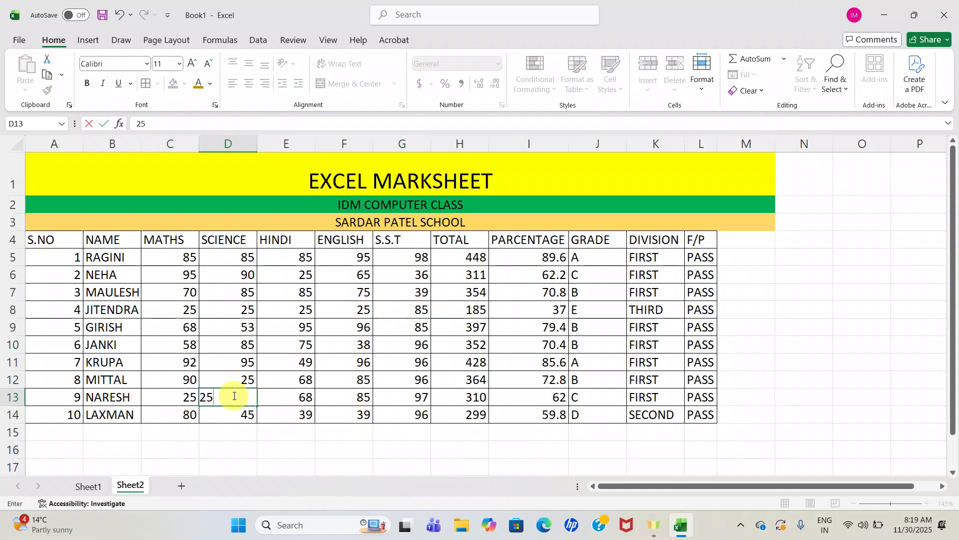
click(300, 397)
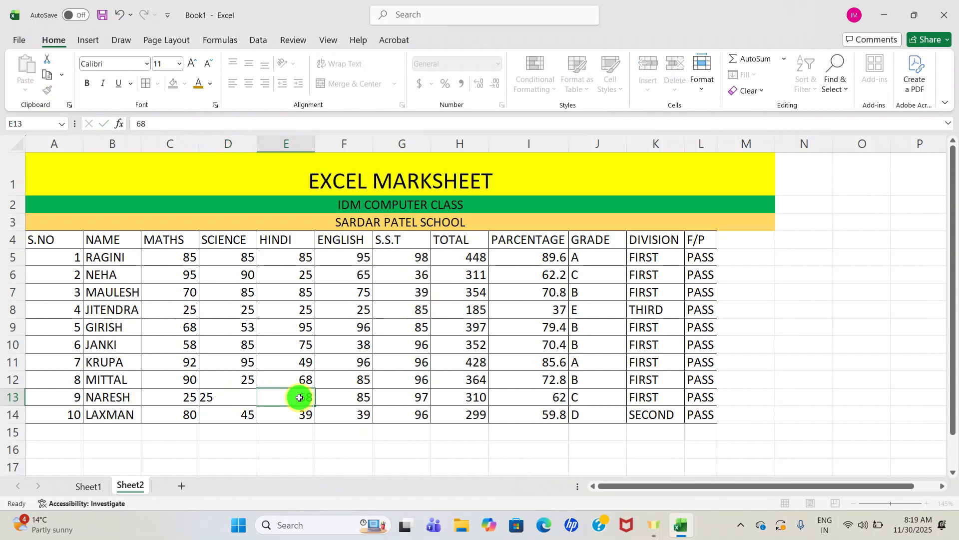
click(336, 397)
text(25)
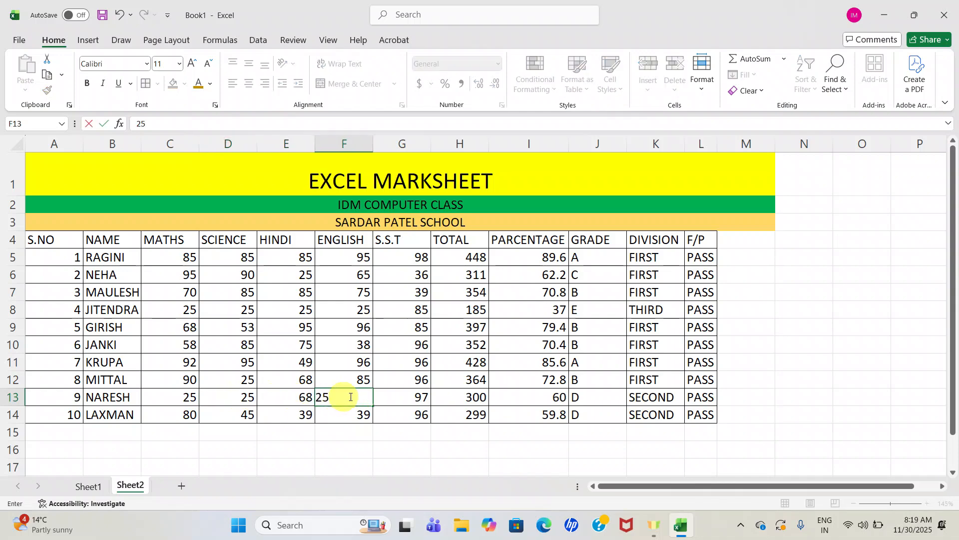
click(403, 391)
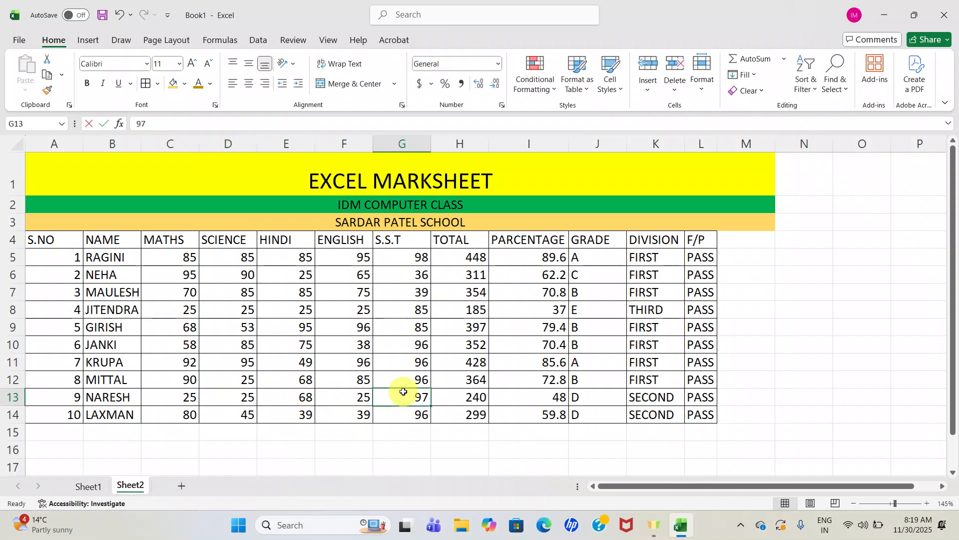
text(25)
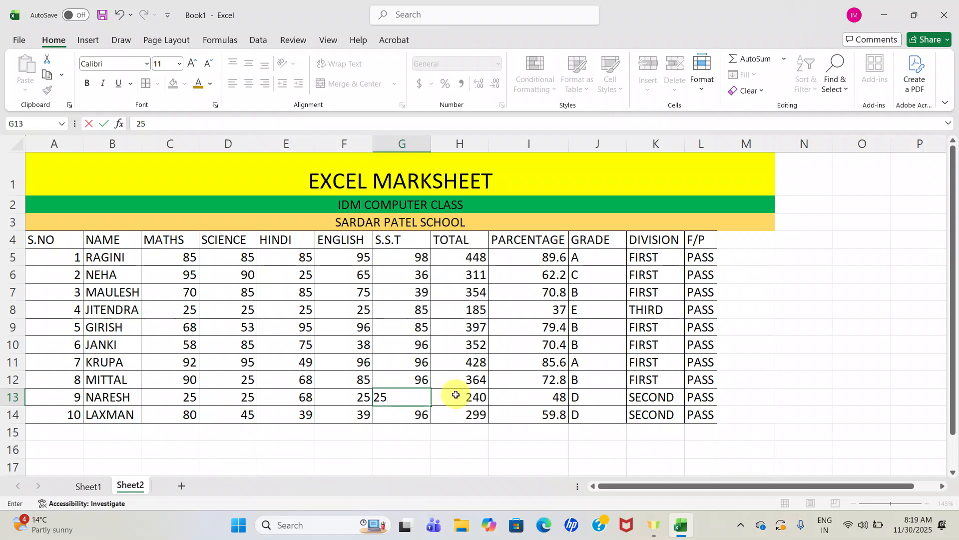
click(456, 394)
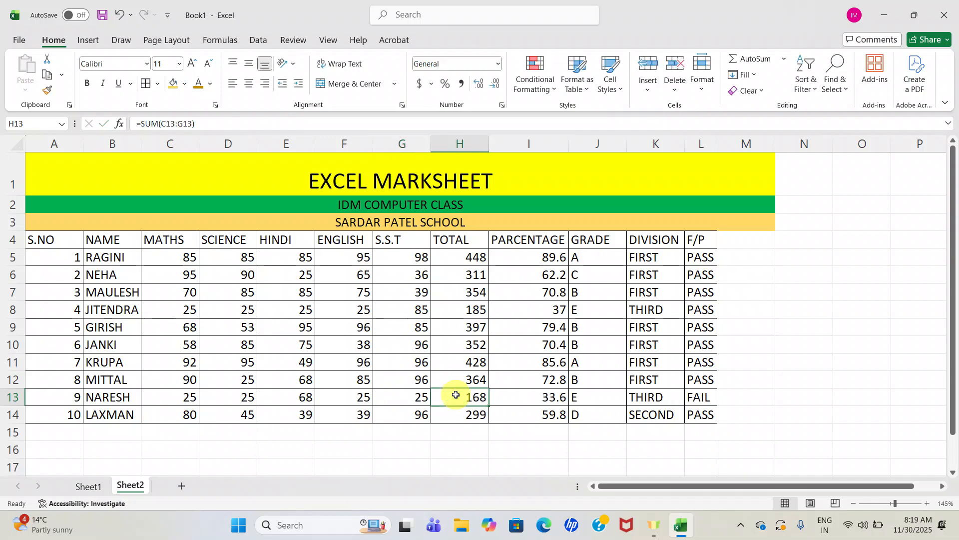